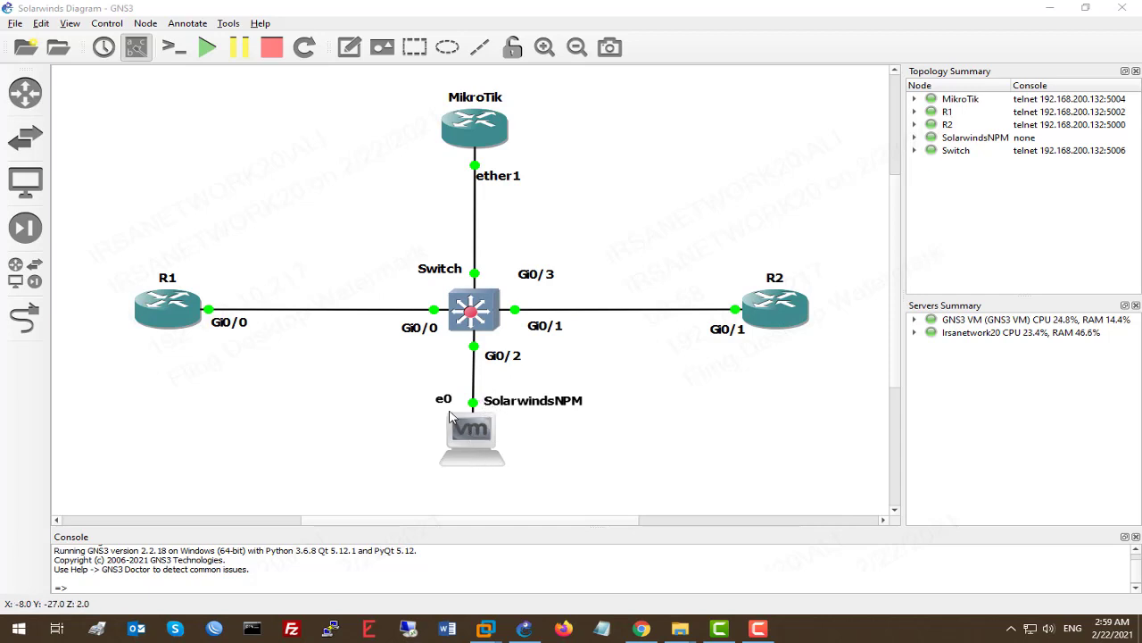
In GNS3, open and close the File menu, then view the MikroTik node's actions
{"action": "left_click", "coordinate": [599, 429]}
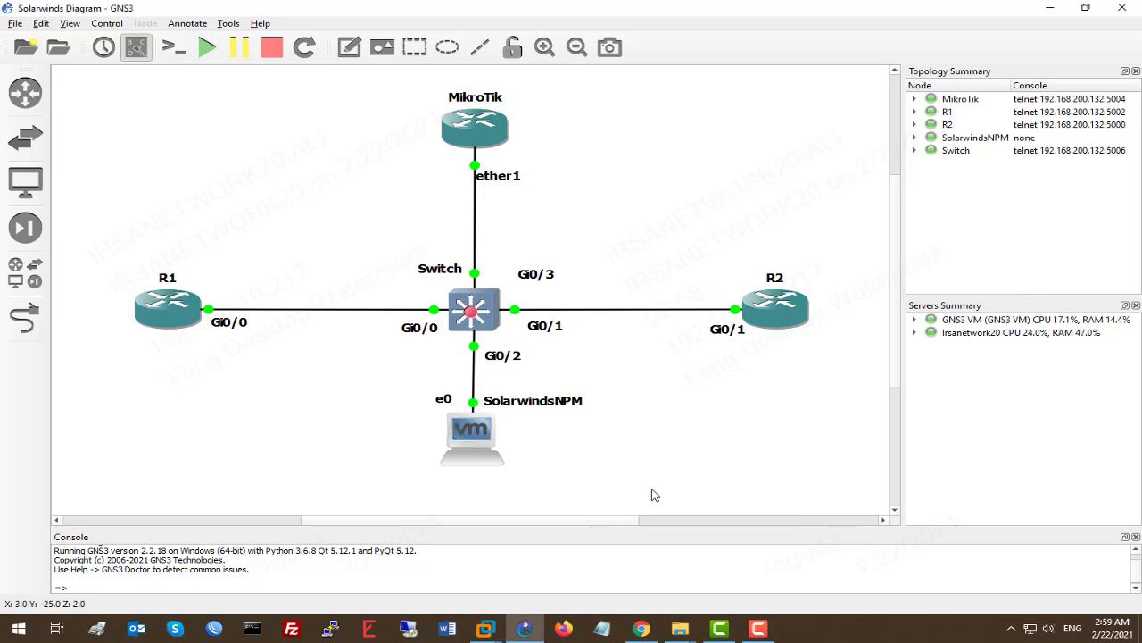
{"action": "left_click", "coordinate": [15, 23]}
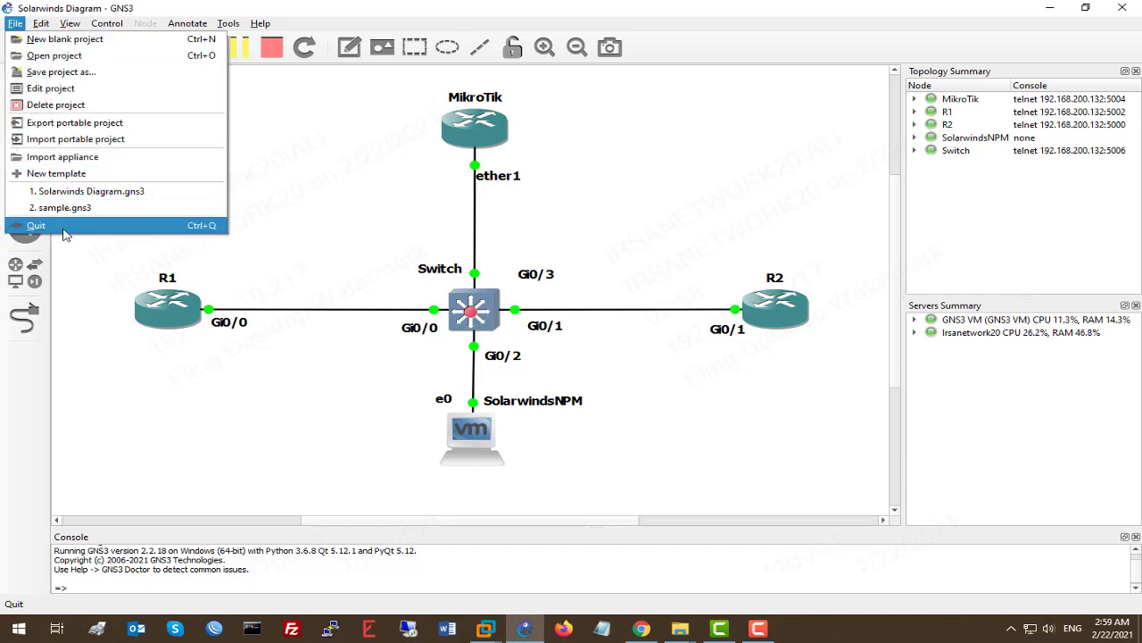
{"action": "left_click", "coordinate": [253, 218]}
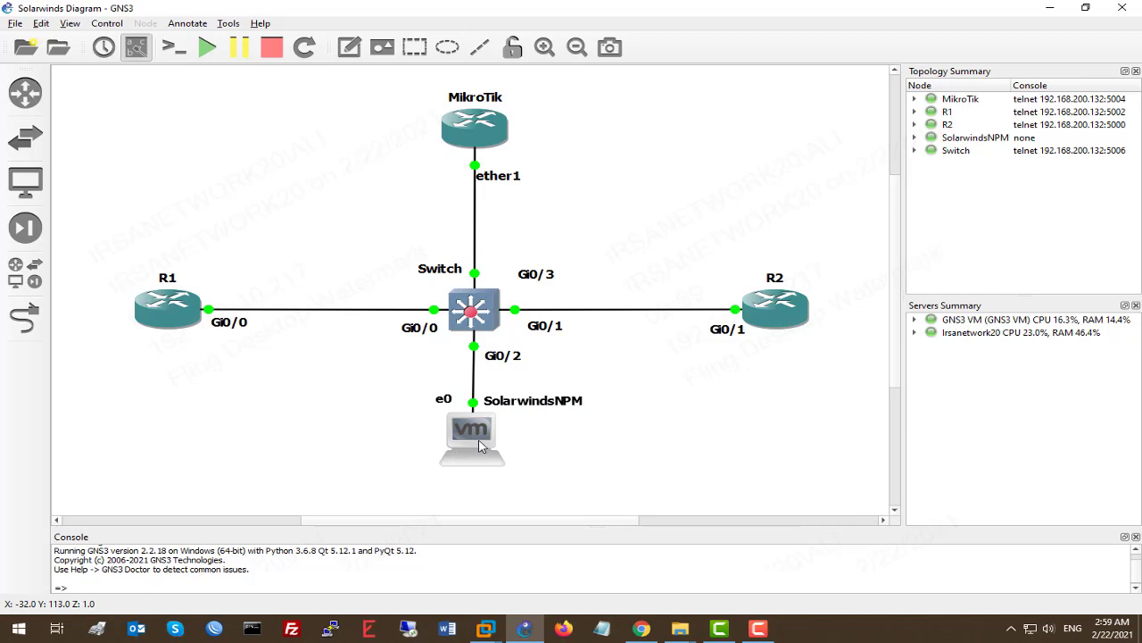
{"action": "right_click", "coordinate": [474, 177]}
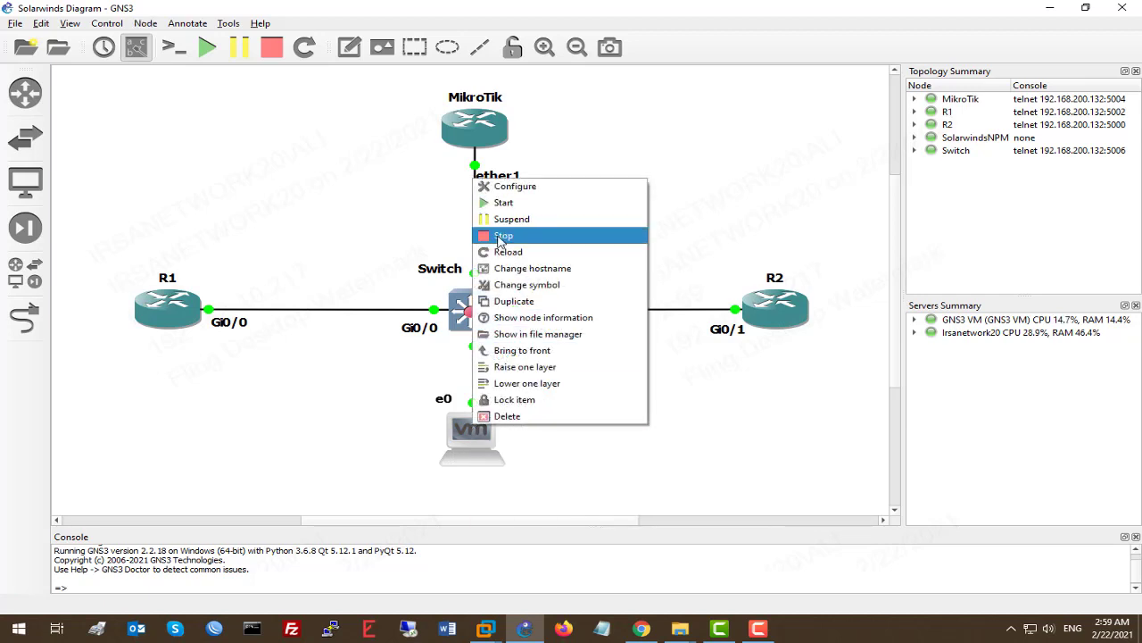
Switch to the Solarwinds NPM VM, check its Power options, then minimize VMware Workstation
{"action": "mouse_move", "coordinate": [486, 629]}
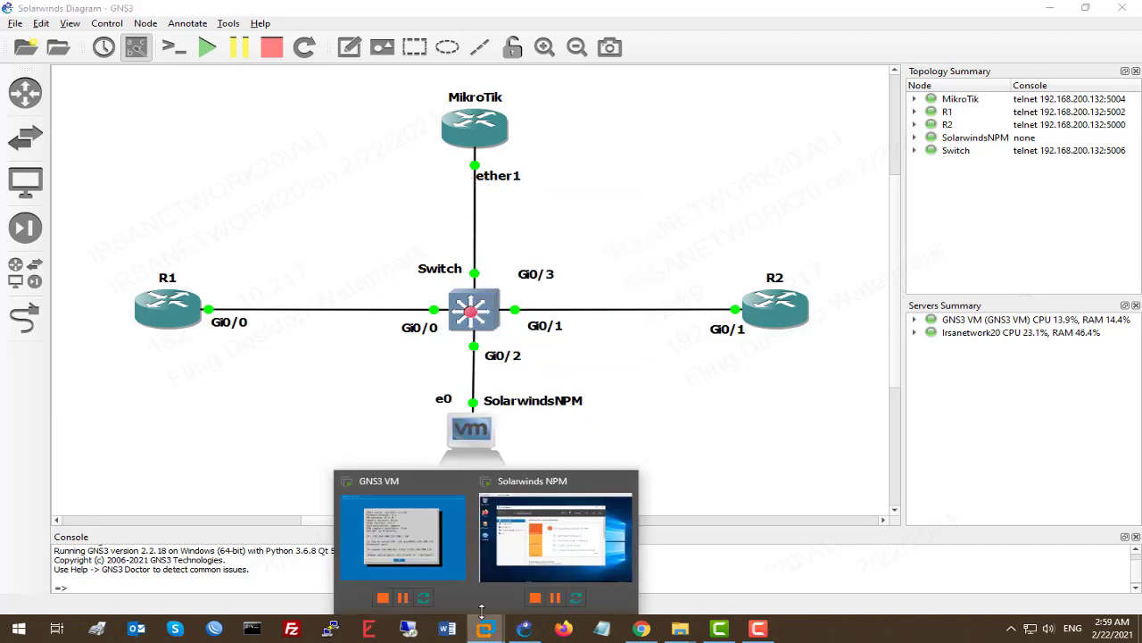
{"action": "left_click", "coordinate": [521, 520]}
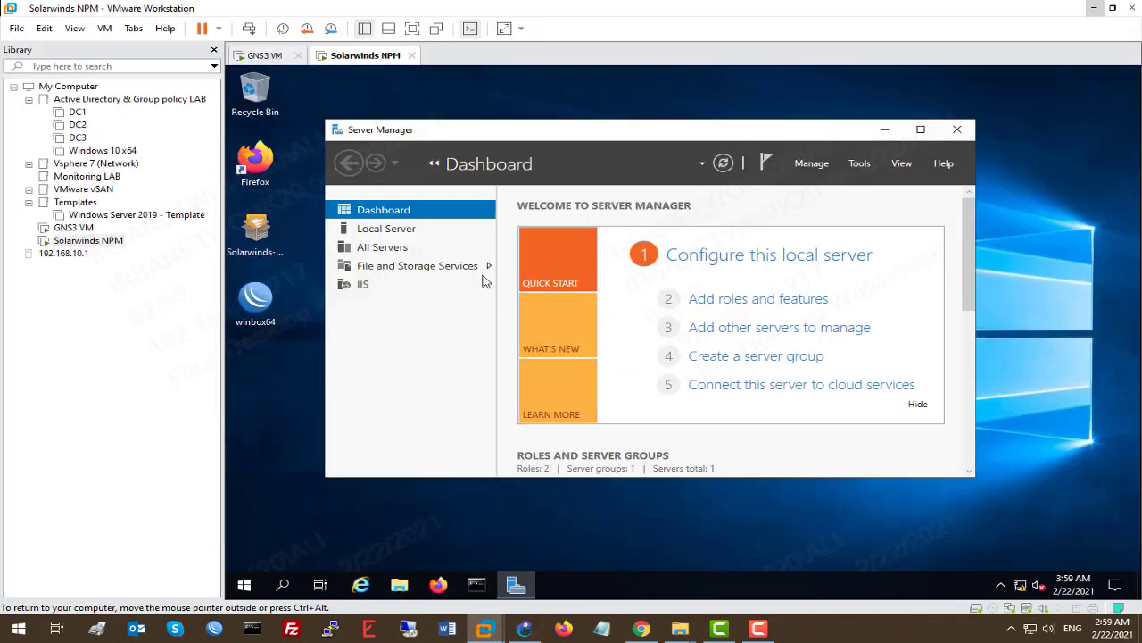
{"action": "right_click", "coordinate": [367, 60]}
{"action": "mouse_move", "coordinate": [482, 84]}
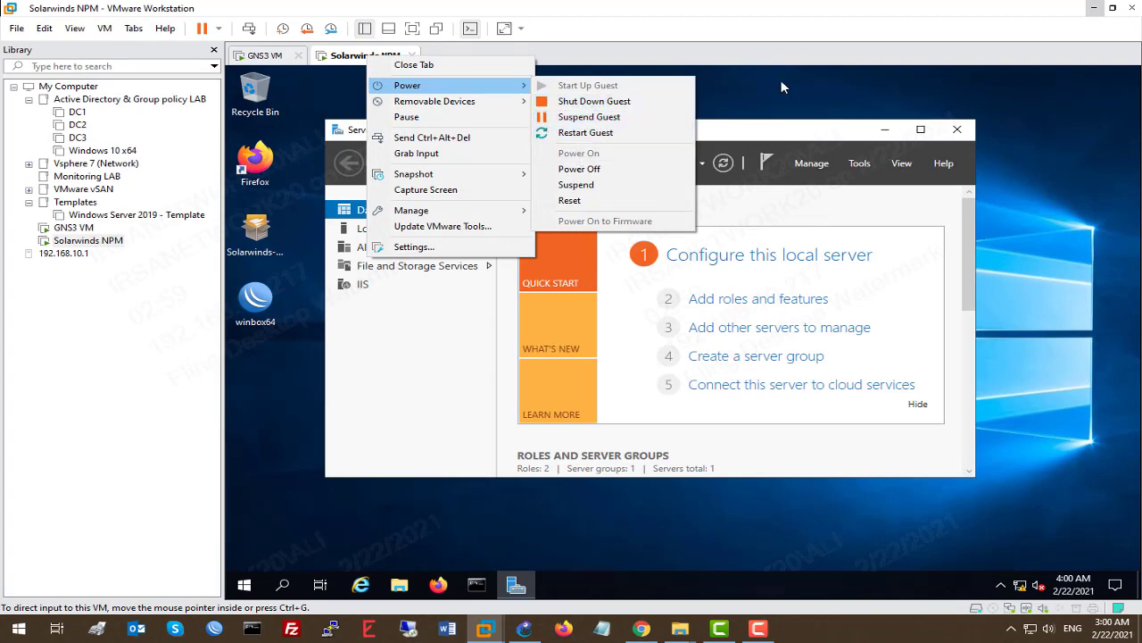
{"action": "left_click", "coordinate": [1020, 38]}
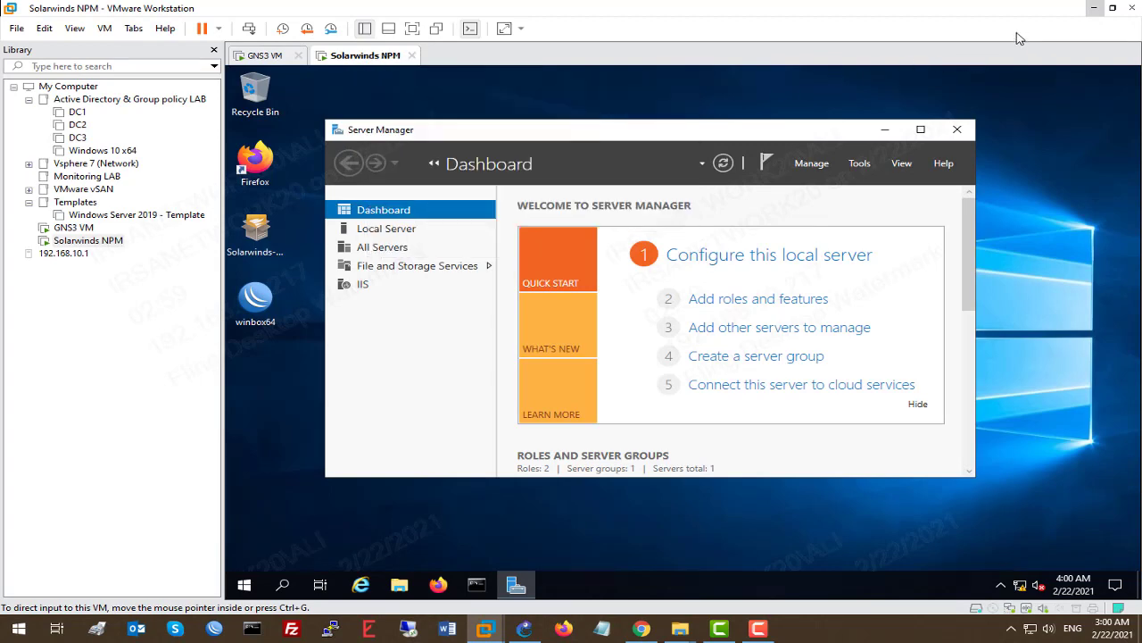
{"action": "left_click", "coordinate": [1094, 8]}
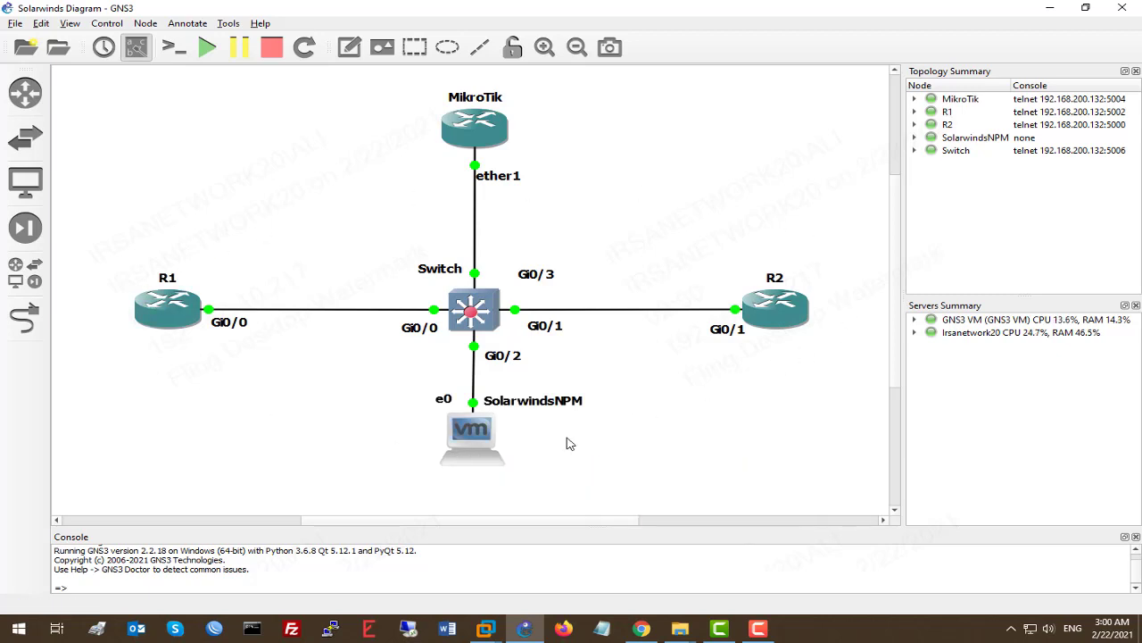
Open R1's console and enter global configuration mode with conf t
{"action": "left_click", "coordinate": [189, 312]}
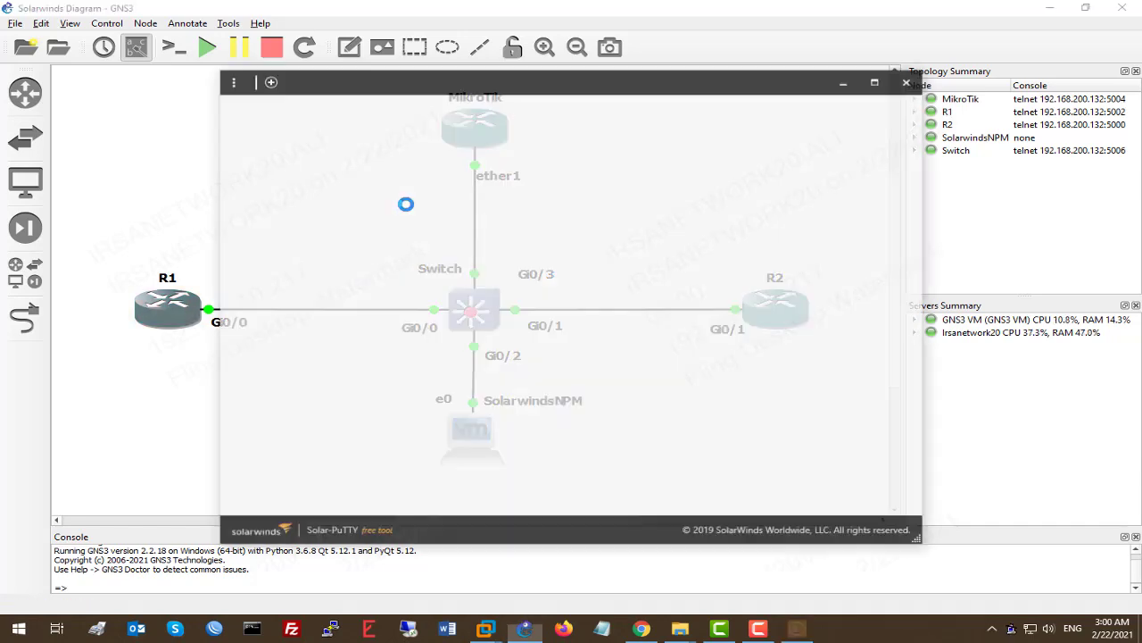
{"action": "key", "text": "Return"}
{"action": "key", "text": "Return"}
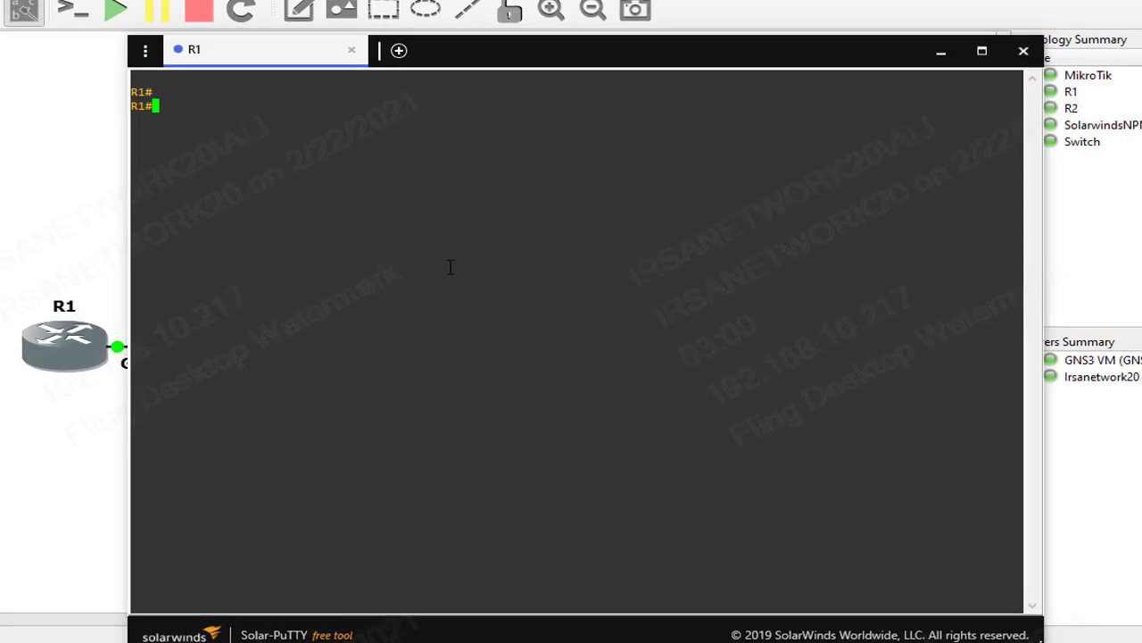
{"action": "type", "text": "conf t"}
{"action": "key", "text": "Return"}
Add snmp-server community LAB ro 2 on R1, checking the help options along the way
{"action": "type", "text": "snm"}
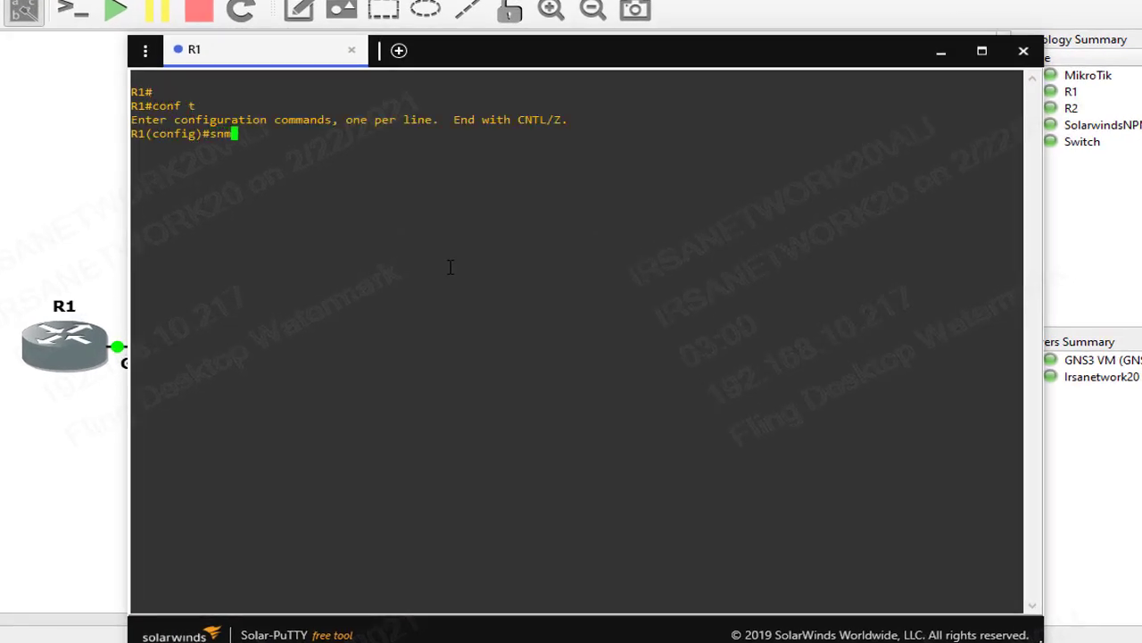
{"action": "key", "text": "Tab"}
{"action": "type", "text": "-se"}
{"action": "key", "text": "Tab"}
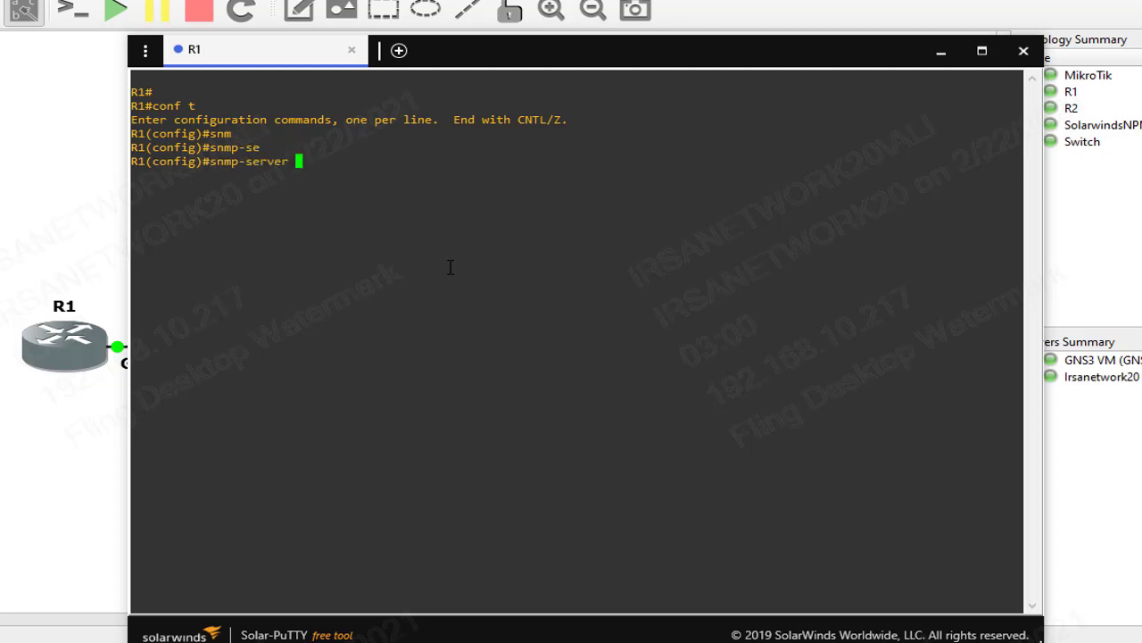
{"action": "type", "text": "co"}
{"action": "key", "text": "Tab"}
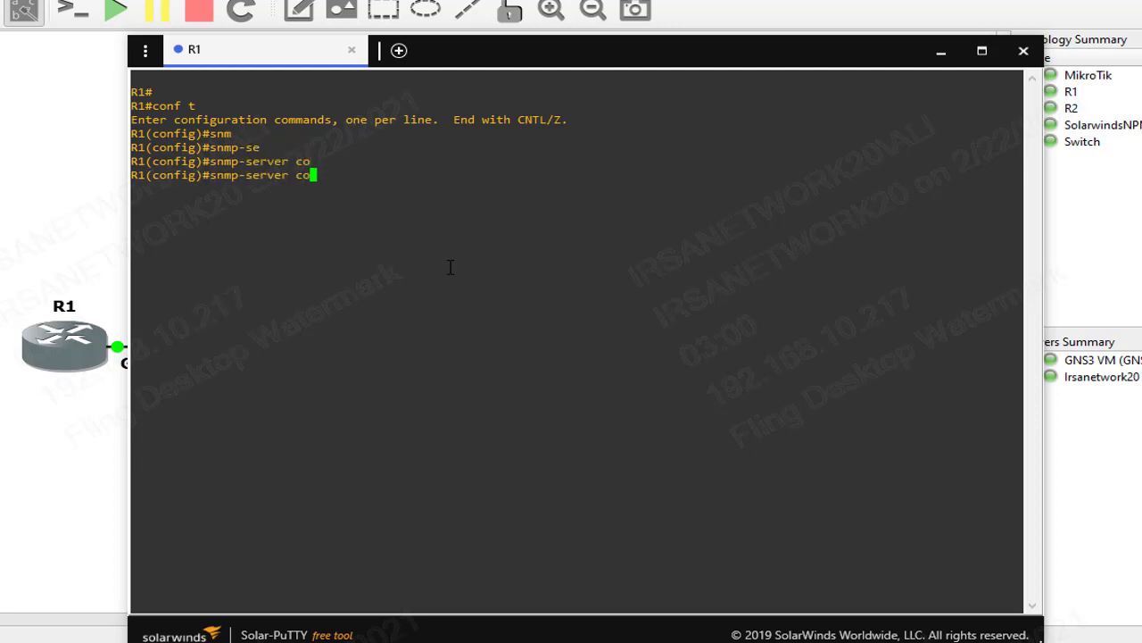
{"action": "type", "text": "mm"}
{"action": "key", "text": "Tab"}
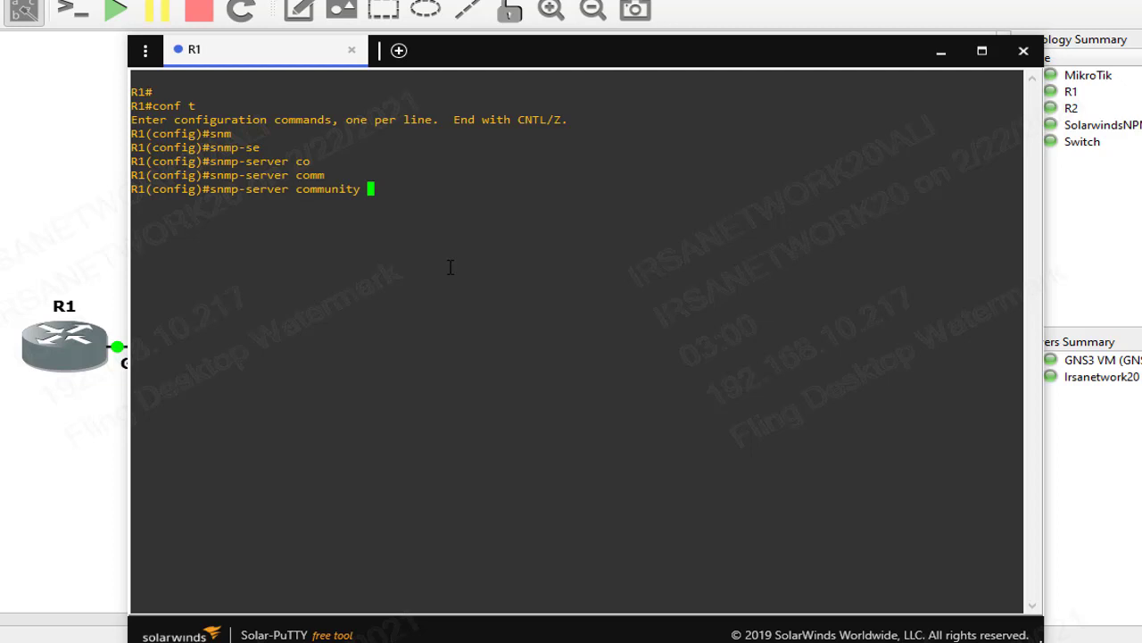
{"action": "type", "text": "LAB ?"}
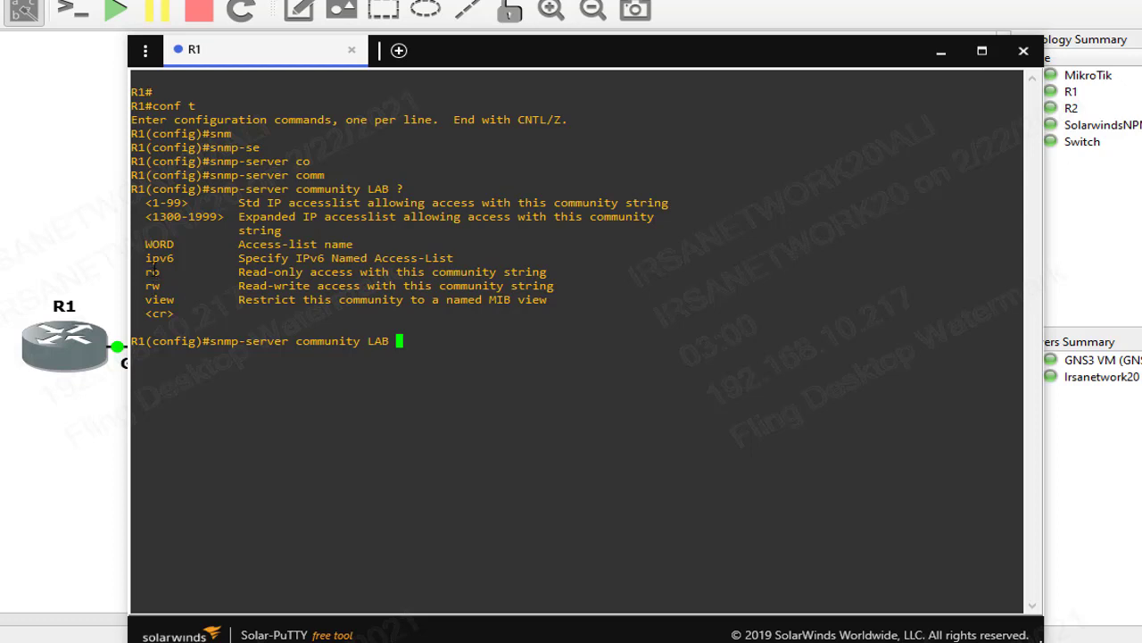
{"action": "left_click_drag", "start_coordinate": [237, 267], "coordinate": [570, 282]}
{"action": "left_click", "coordinate": [571, 280]}
{"action": "double_click", "coordinate": [551, 277]}
{"action": "type", "text": "ro "}
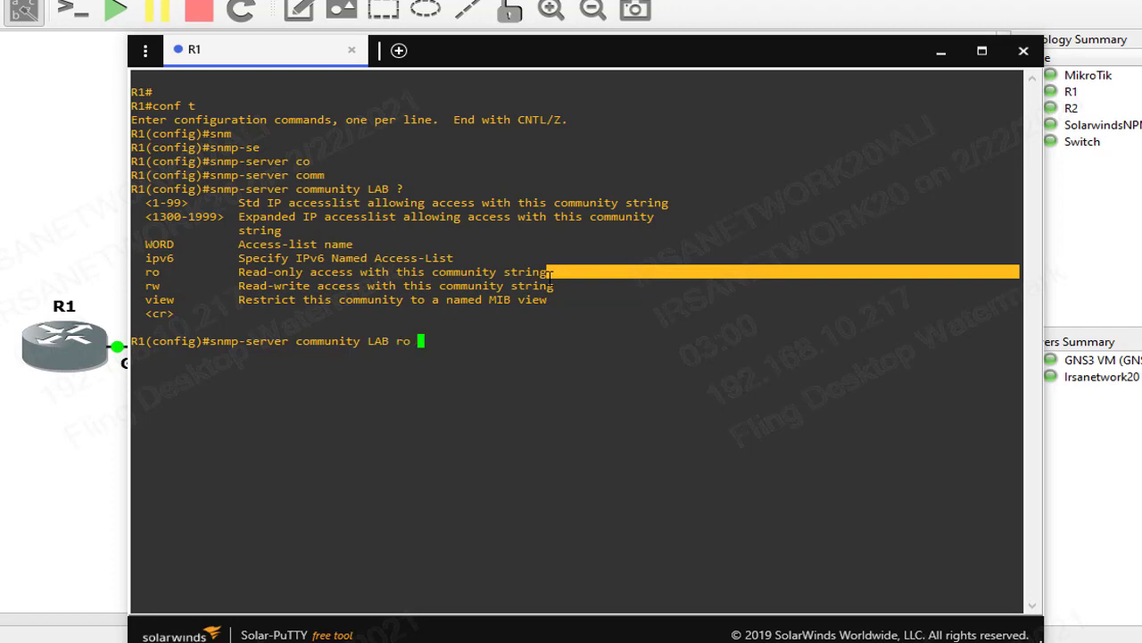
{"action": "type", "text": "?"}
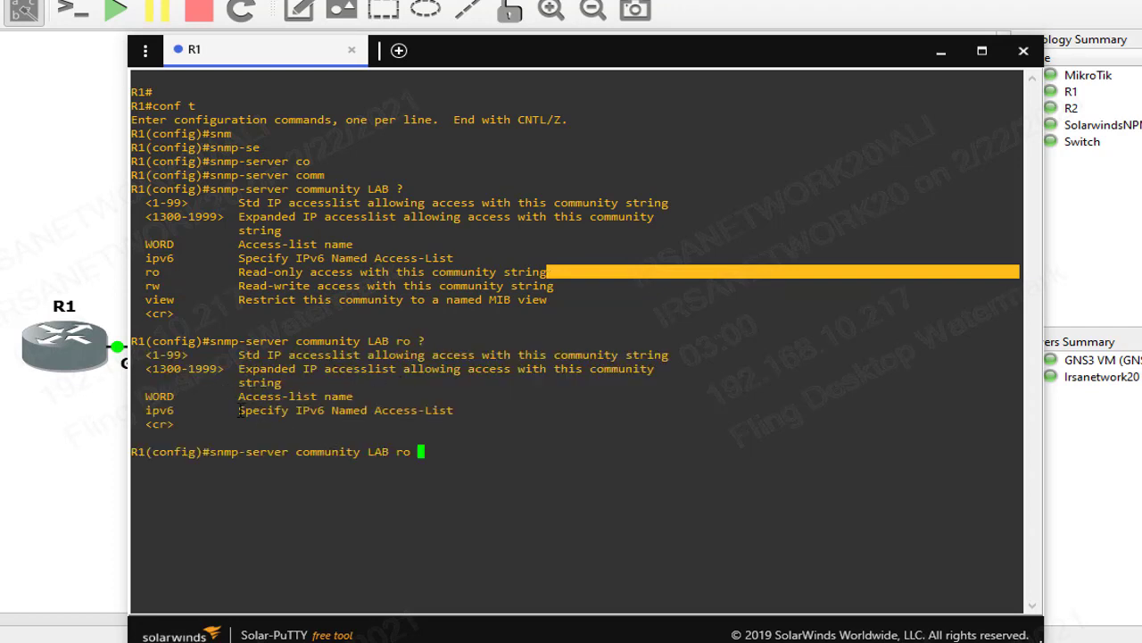
{"action": "left_click_drag", "start_coordinate": [143, 354], "coordinate": [668, 355]}
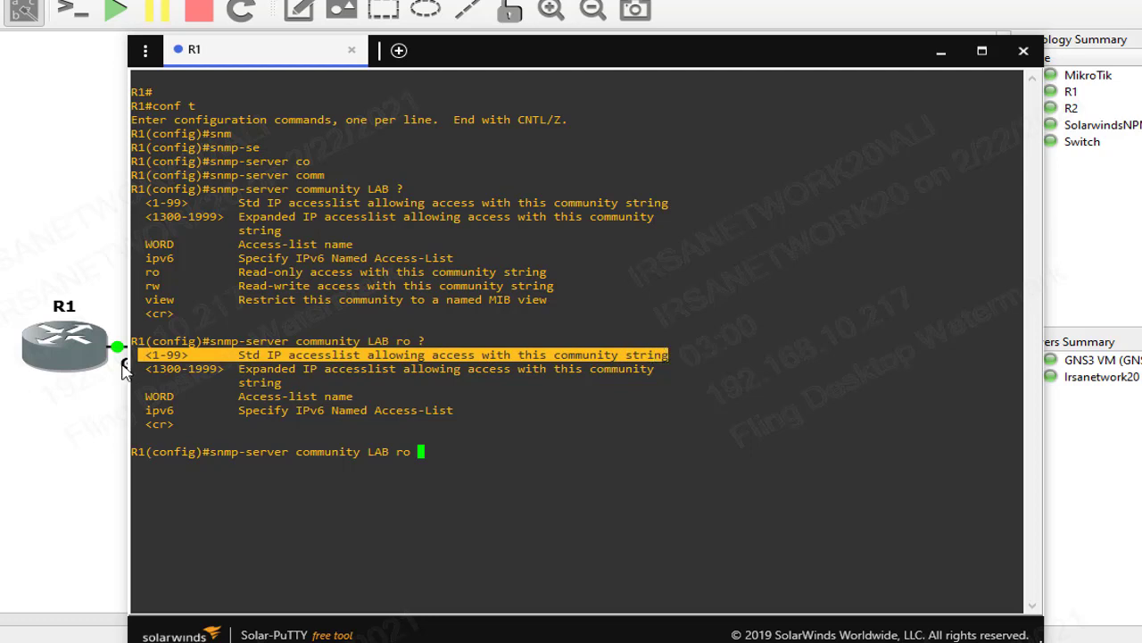
{"action": "left_click", "coordinate": [369, 409]}
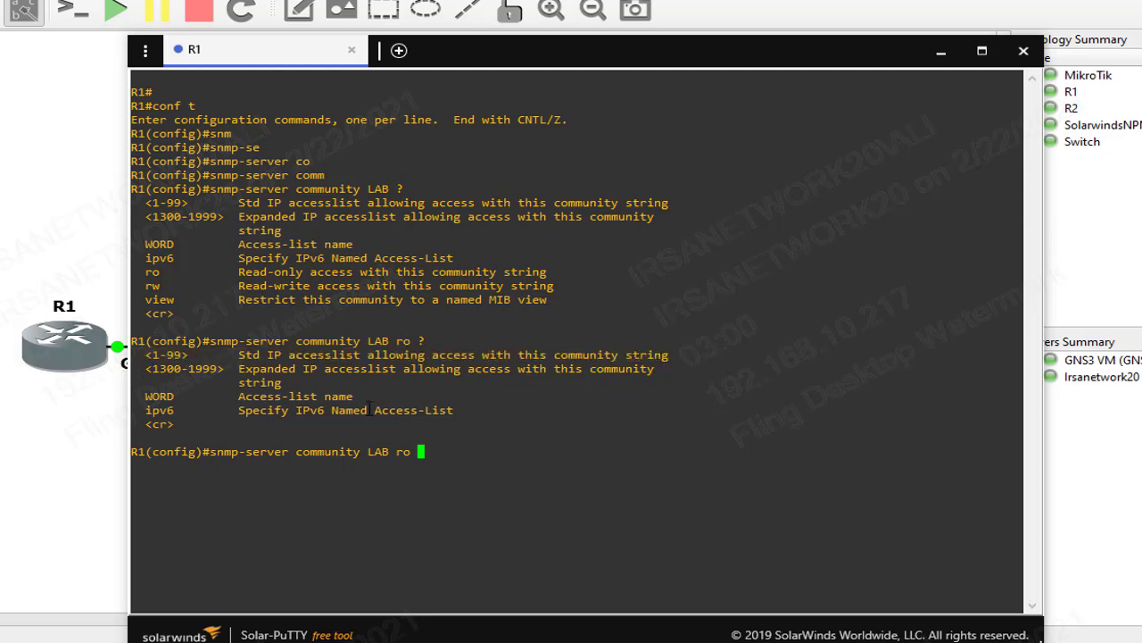
{"action": "type", "text": "2"}
{"action": "key", "text": "Return"}
{"action": "key", "text": "Return"}
{"action": "key", "text": "Return"}
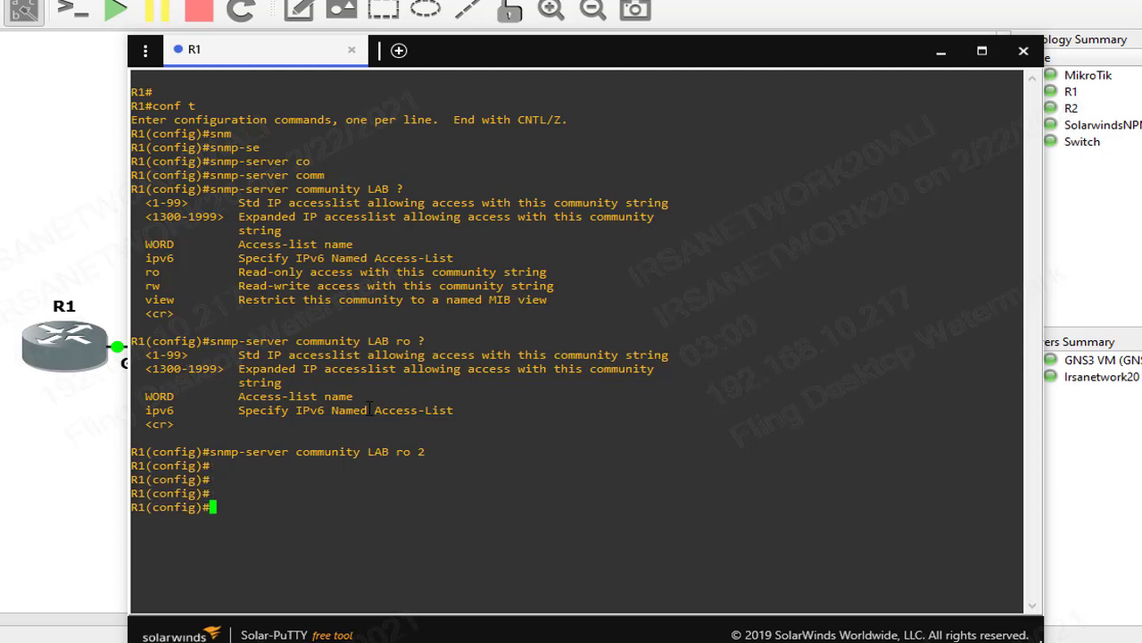
Create access-list 2 permitting 10.10.10.50 on R1
{"action": "type", "text": "acc"}
{"action": "key", "text": "Tab"}
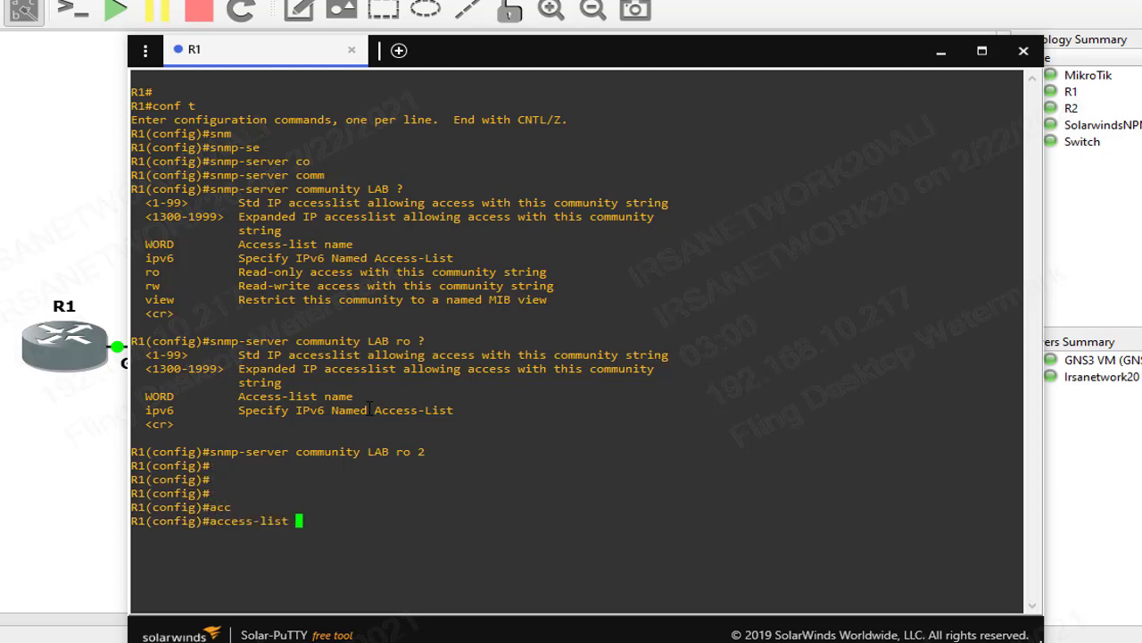
{"action": "type", "text": "2 per"}
{"action": "key", "text": "Tab"}
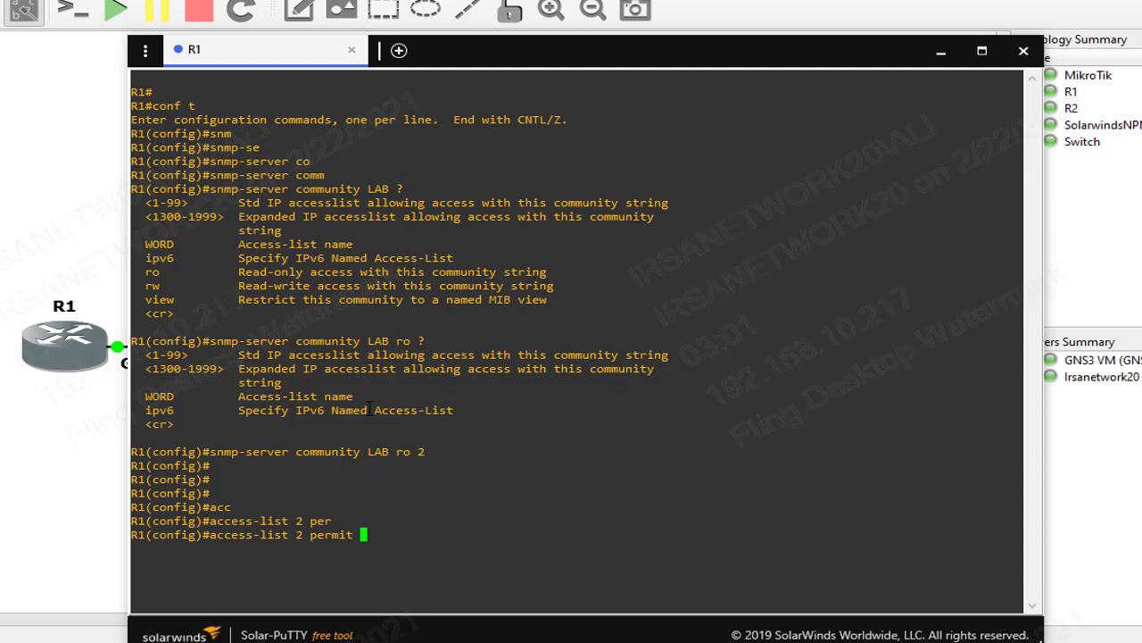
{"action": "type", "text": "10.10.10.50"}
{"action": "key", "text": "Return"}
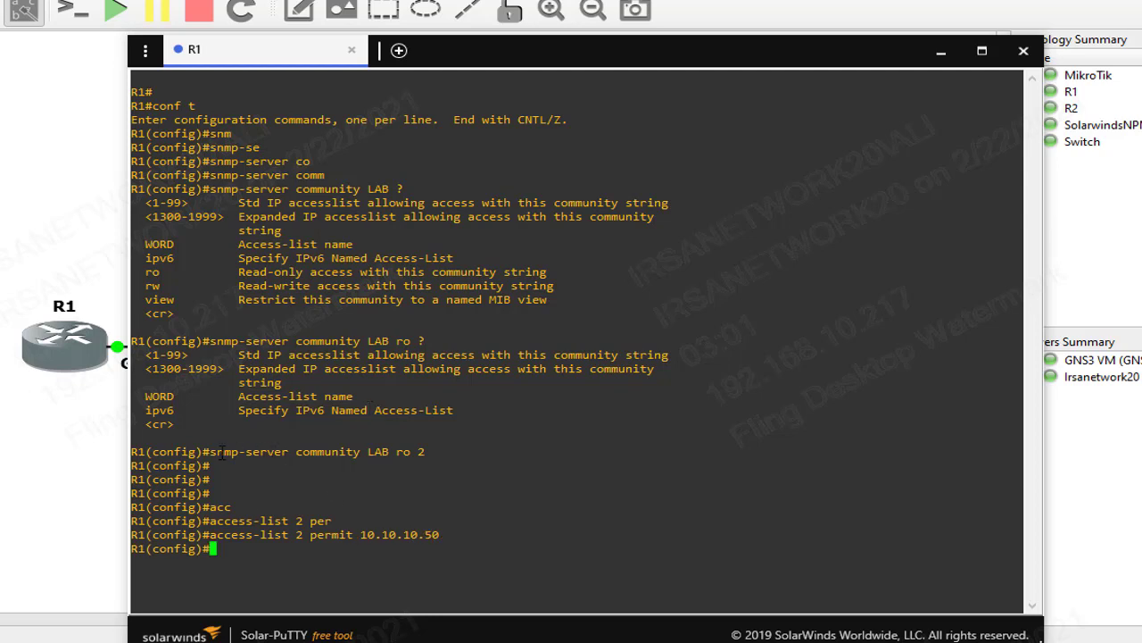
Review the LAB community line, then exit config mode and save R1's configuration with wr
{"action": "left_click_drag", "start_coordinate": [211, 452], "coordinate": [435, 457]}
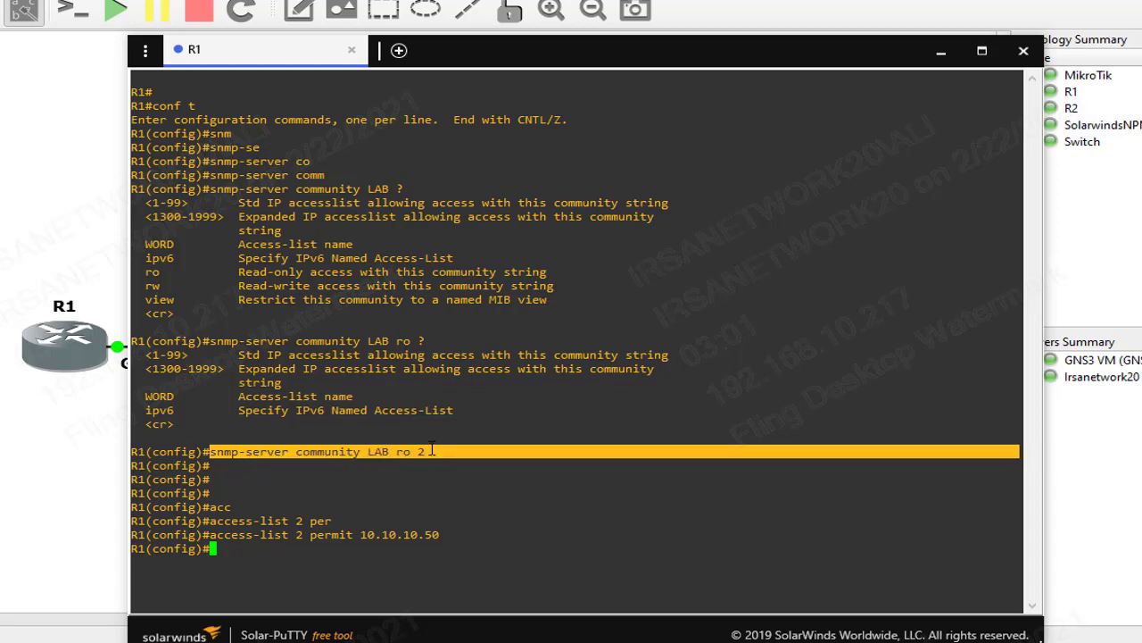
{"action": "left_click_drag", "start_coordinate": [383, 470], "coordinate": [357, 438]}
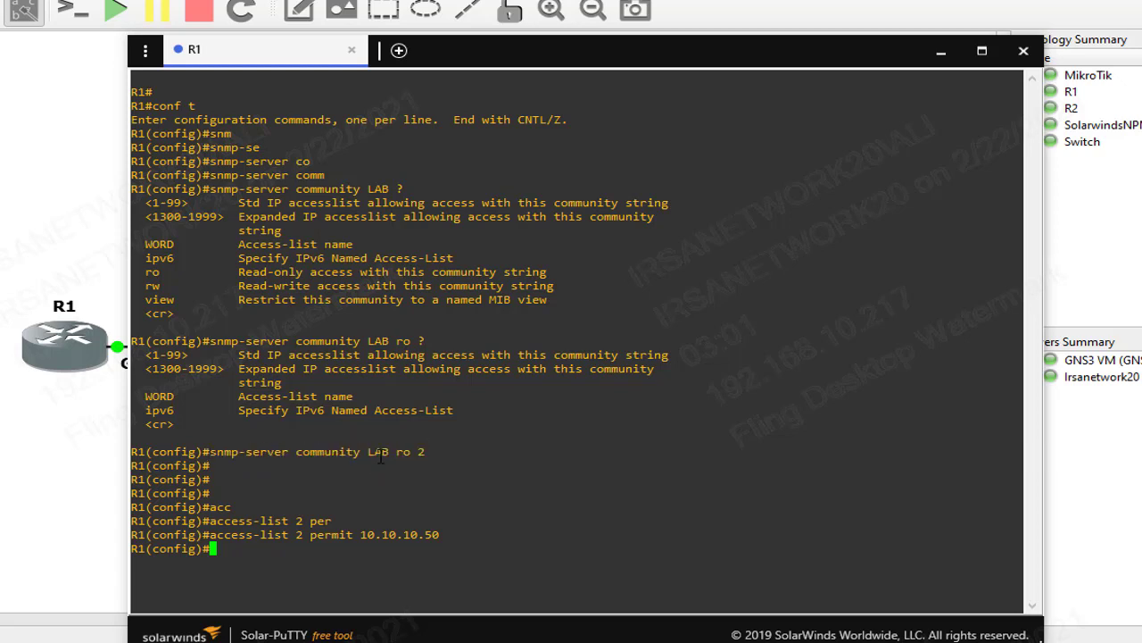
{"action": "double_click", "coordinate": [379, 453]}
{"action": "left_click", "coordinate": [437, 278]}
{"action": "type", "text": "end"}
{"action": "key", "text": "Return"}
{"action": "type", "text": "wr"}
{"action": "key", "text": "Return"}
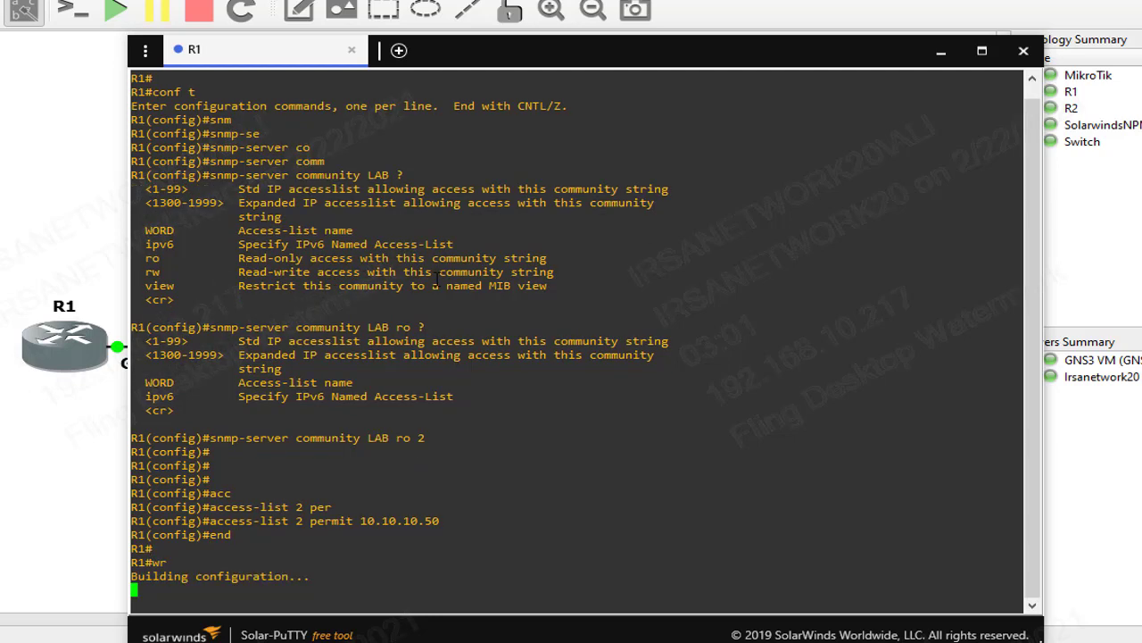
{"action": "left_click", "coordinate": [76, 419]}
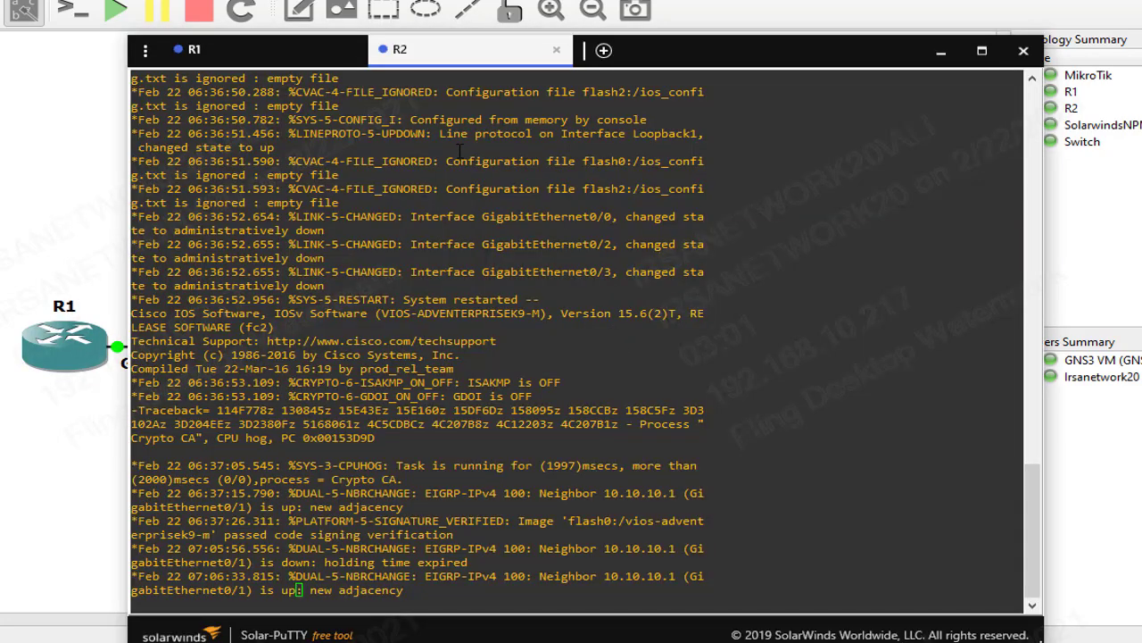
{"action": "key", "text": "Return"}
{"action": "key", "text": "Return"}
{"action": "key", "text": "Return"}
{"action": "key", "text": "Return"}
{"action": "key", "text": "Return"}
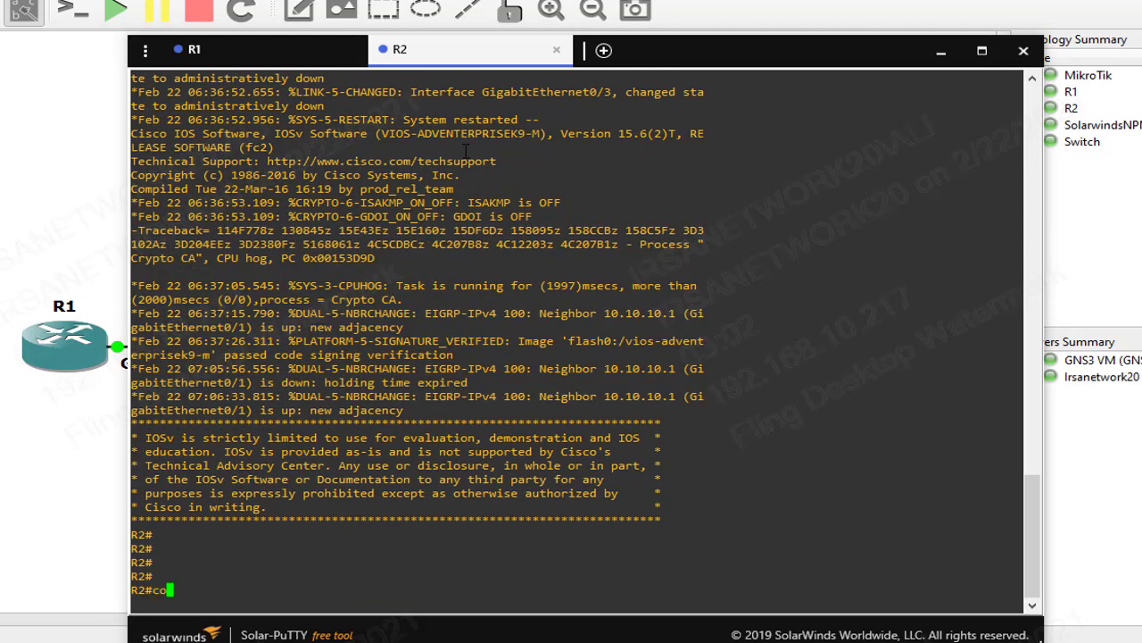
{"action": "key", "text": "Return"}
{"action": "key", "text": "Return"}
{"action": "key", "text": "Return"}
{"action": "key", "text": "Return"}
{"action": "key", "text": "Return"}
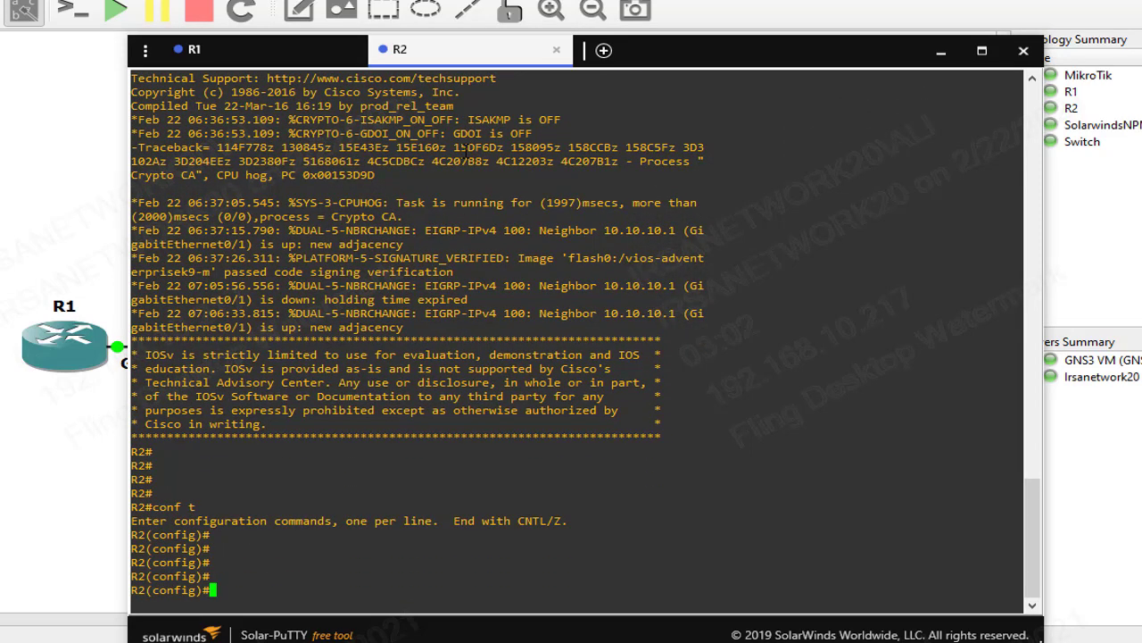
{"action": "key", "text": "Tab"}
{"action": "key", "text": "Tab"}
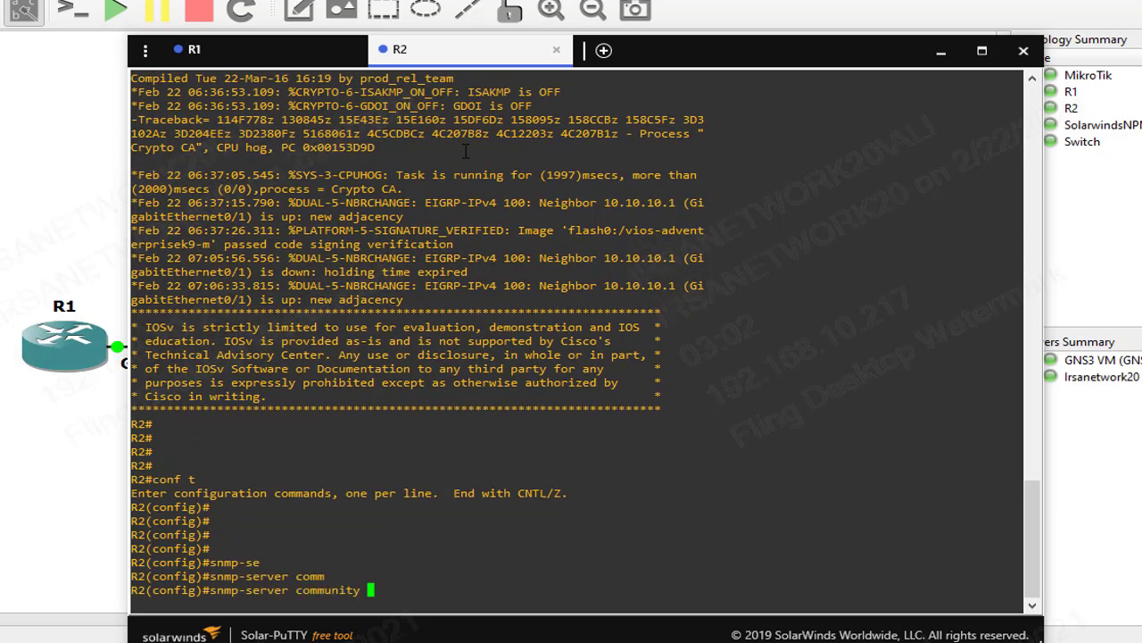
{"action": "key", "text": "Return"}
{"action": "key", "text": "Return"}
{"action": "key", "text": "Return"}
Create access-list 2 permitting 10.10.10.50 on R2
{"action": "type", "text": "acc"}
{"action": "key", "text": "Tab"}
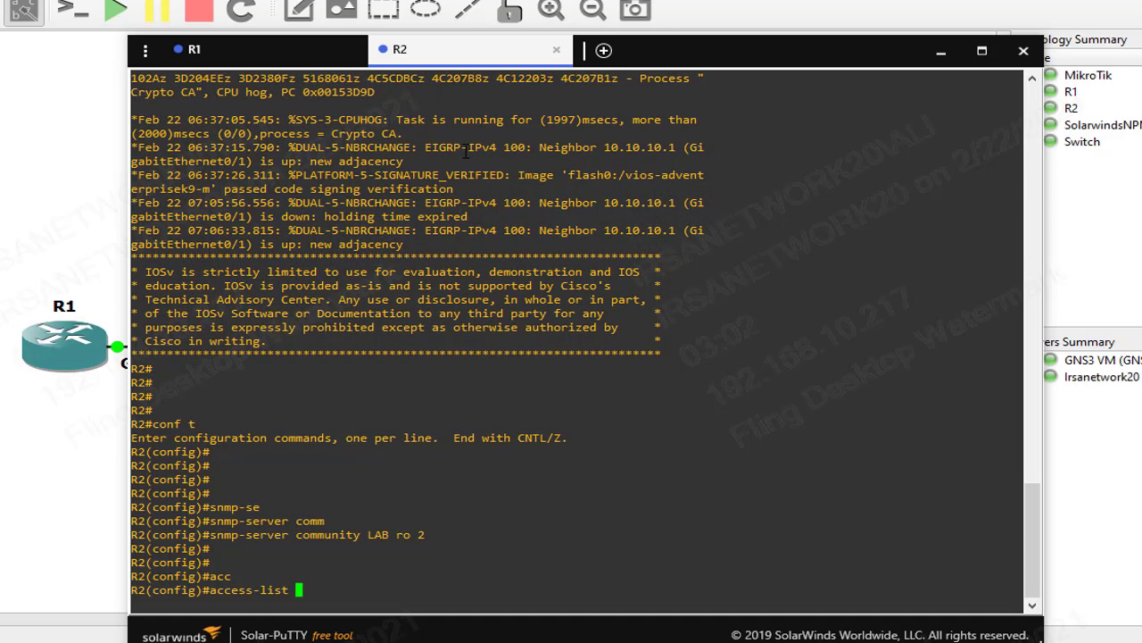
{"action": "type", "text": "2 per"}
{"action": "key", "text": "Tab"}
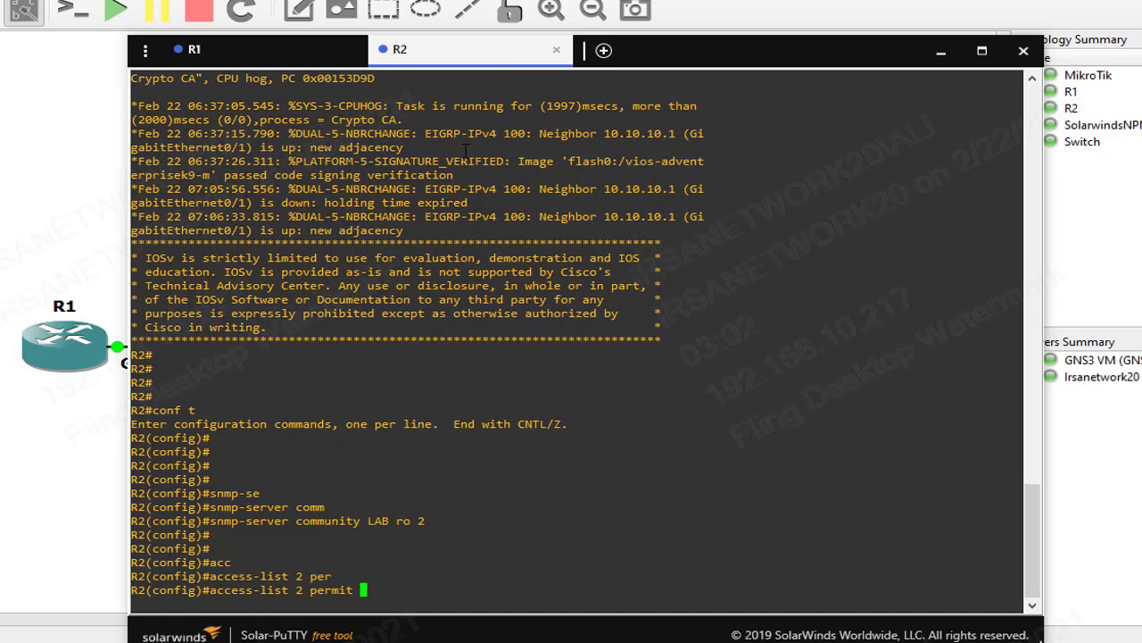
{"action": "type", "text": "10.10.10.50"}
{"action": "key", "text": "Return"}
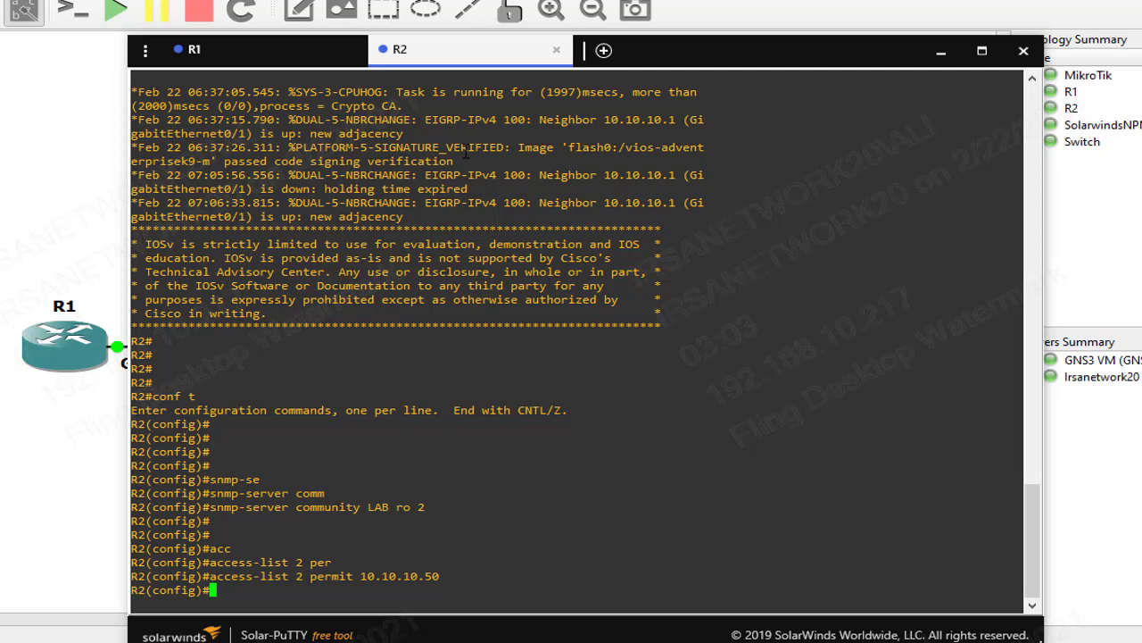
Exit config mode, save R2's configuration with wr, and close the console window
{"action": "type", "text": "end"}
{"action": "key", "text": "Return"}
{"action": "key", "text": "Return"}
{"action": "type", "text": "wr"}
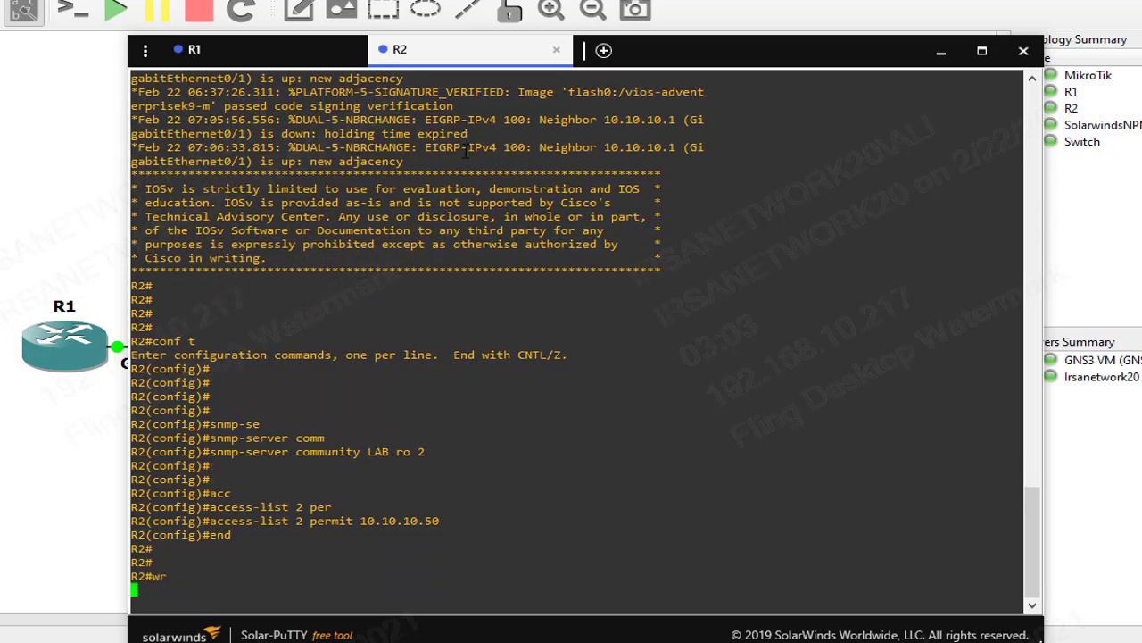
{"action": "key", "text": "Return"}
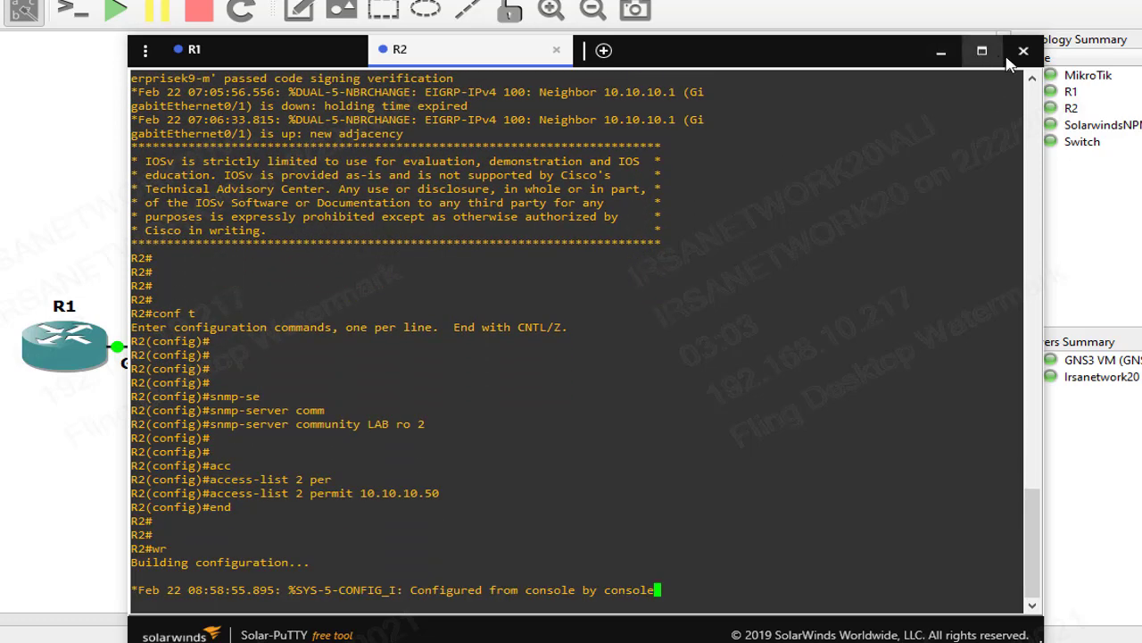
{"action": "left_click", "coordinate": [941, 50]}
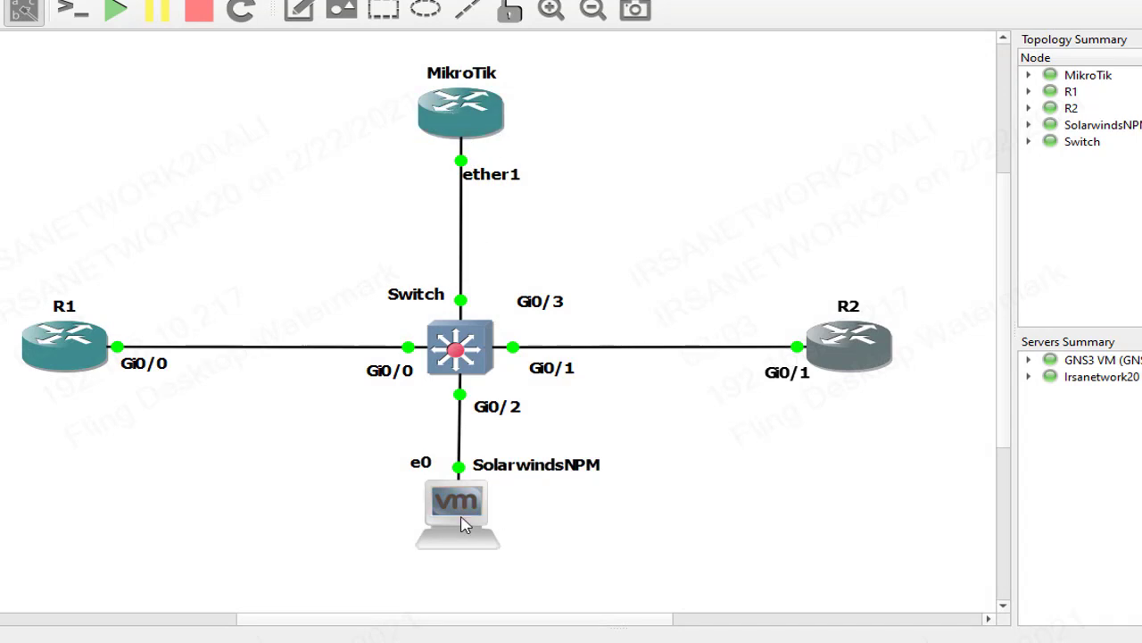
Check the GNS3 node statuses, then bring up the Solarwinds NPM virtual machine in VMware
{"action": "mouse_move", "coordinate": [455, 511]}
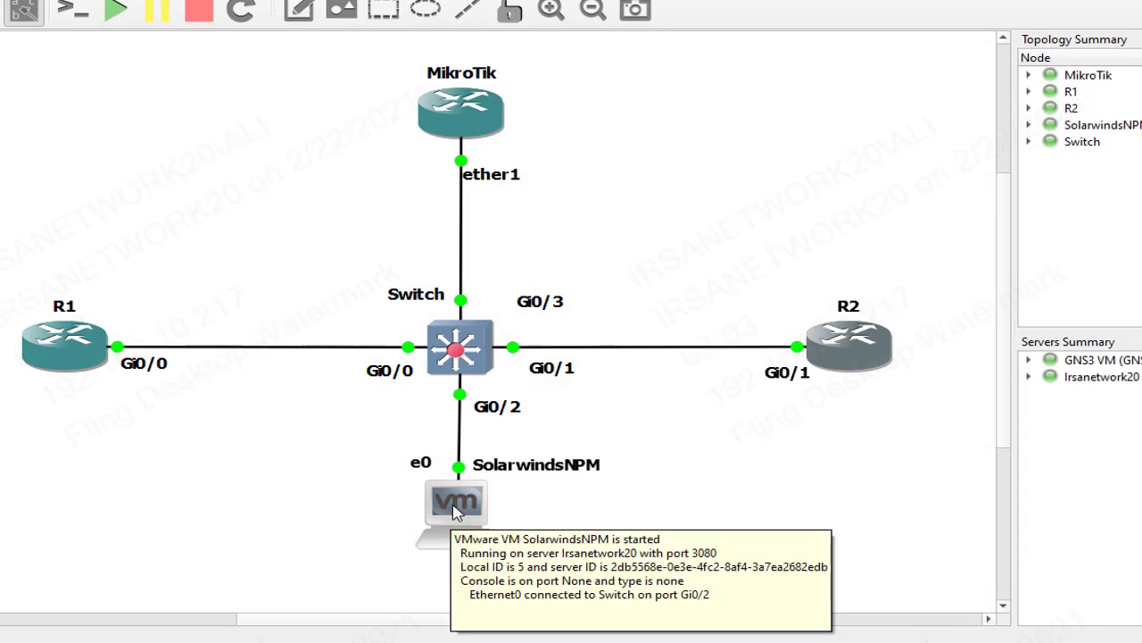
{"action": "mouse_move", "coordinate": [470, 128]}
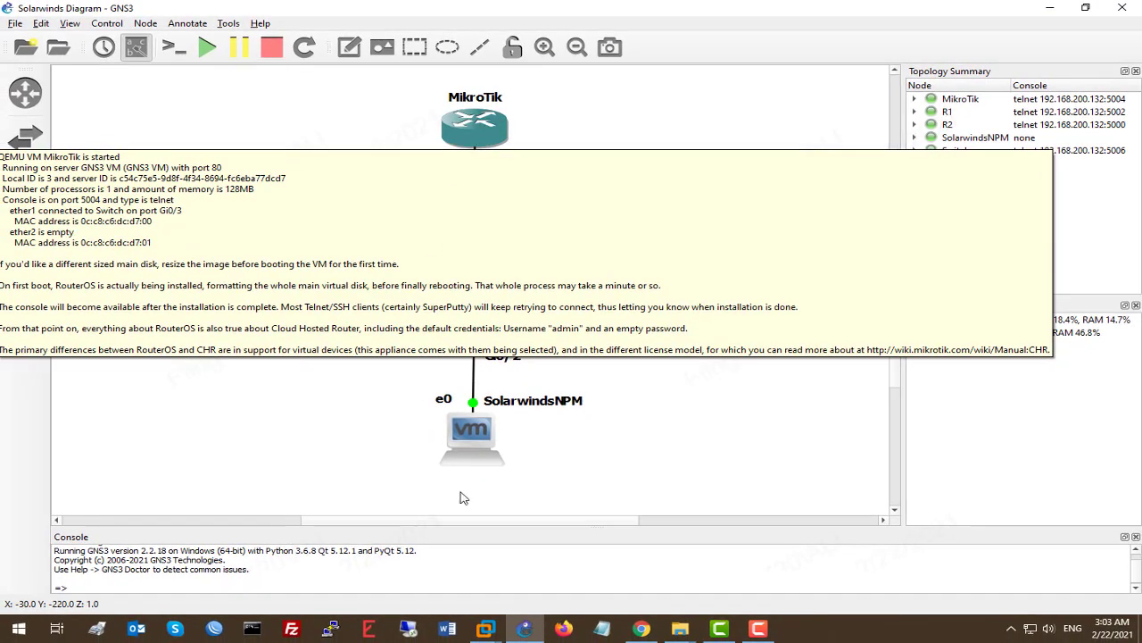
{"action": "mouse_move", "coordinate": [486, 628]}
{"action": "left_click", "coordinate": [562, 546]}
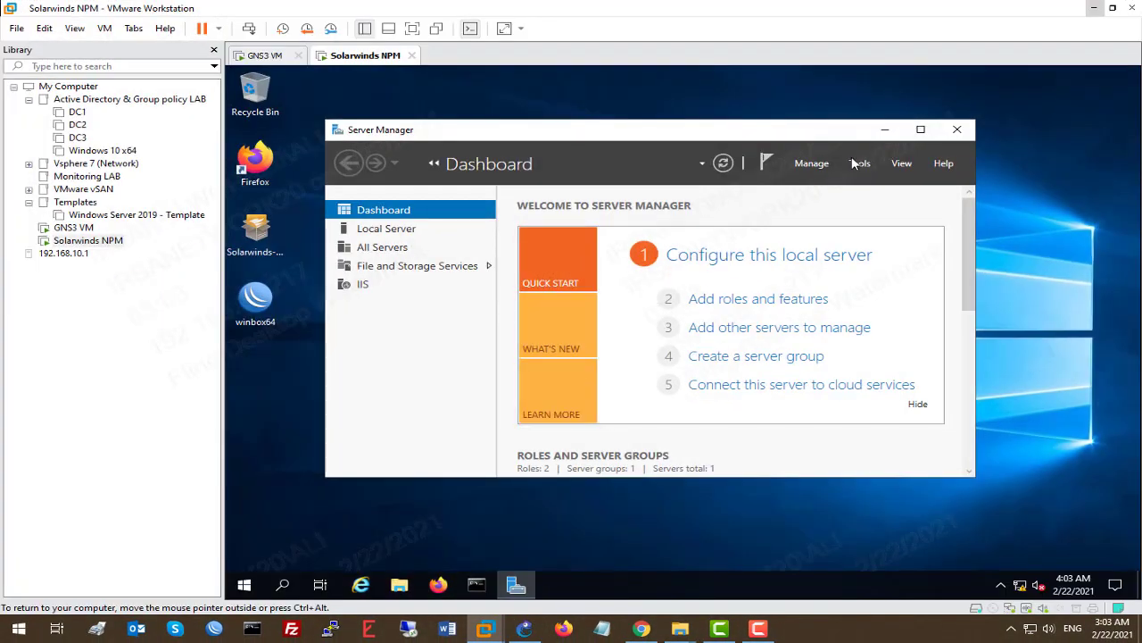
Go full screen, stop Server Manager auto-starting at logon, close it, and launch WinBox
{"action": "left_click", "coordinate": [411, 29]}
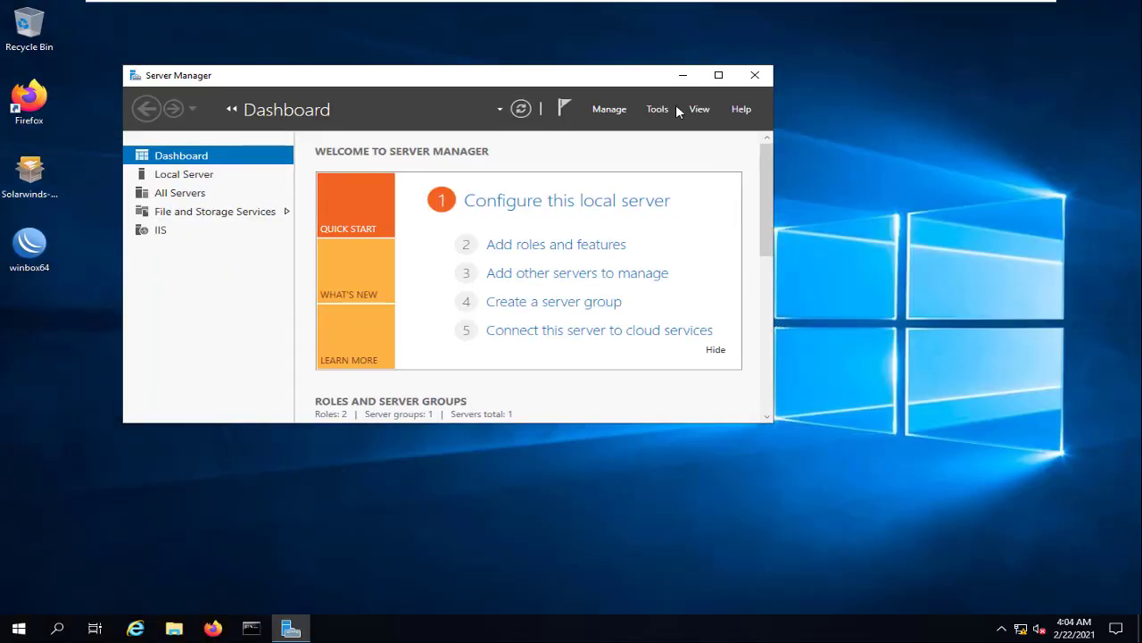
{"action": "left_click", "coordinate": [609, 109]}
{"action": "left_click", "coordinate": [656, 198]}
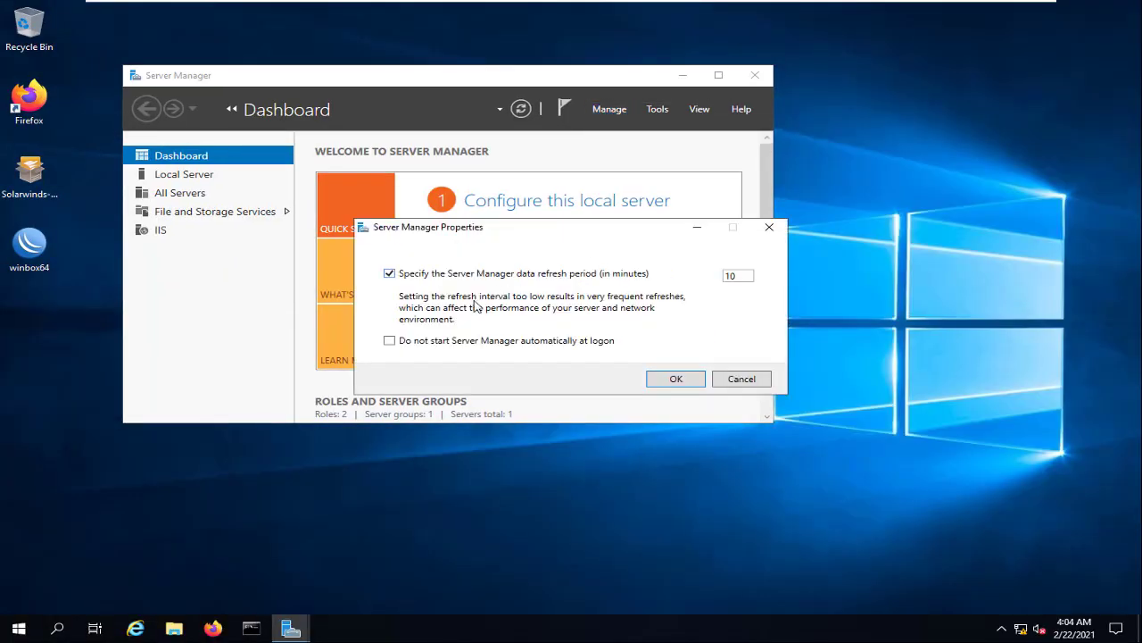
{"action": "left_click", "coordinate": [449, 340]}
{"action": "left_click", "coordinate": [674, 380]}
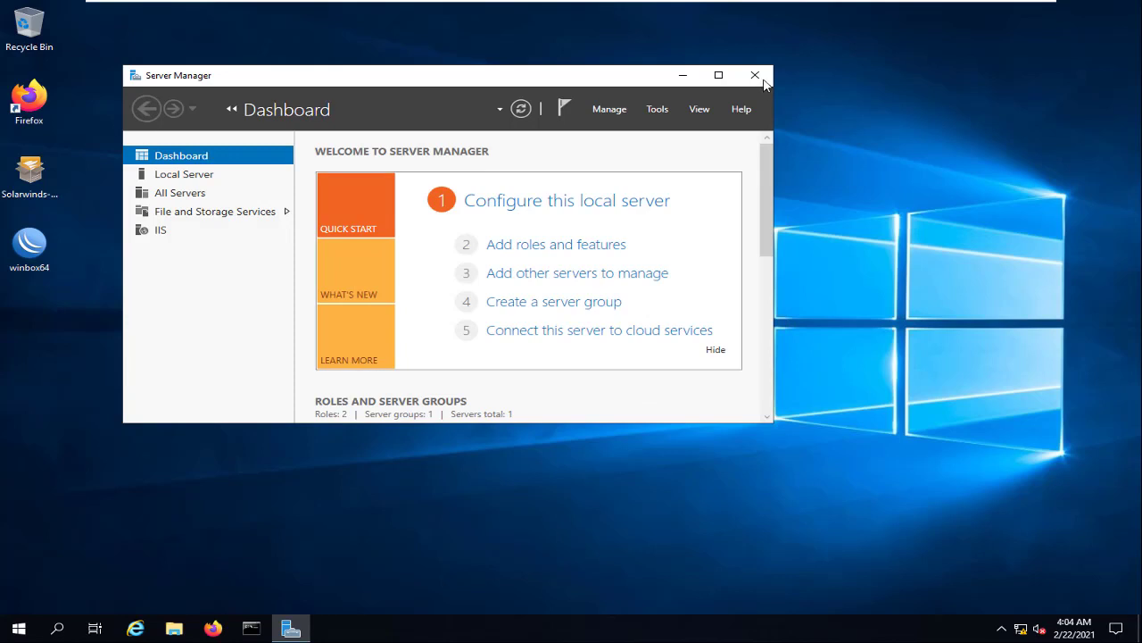
{"action": "left_click", "coordinate": [763, 81]}
{"action": "double_click", "coordinate": [29, 245]}
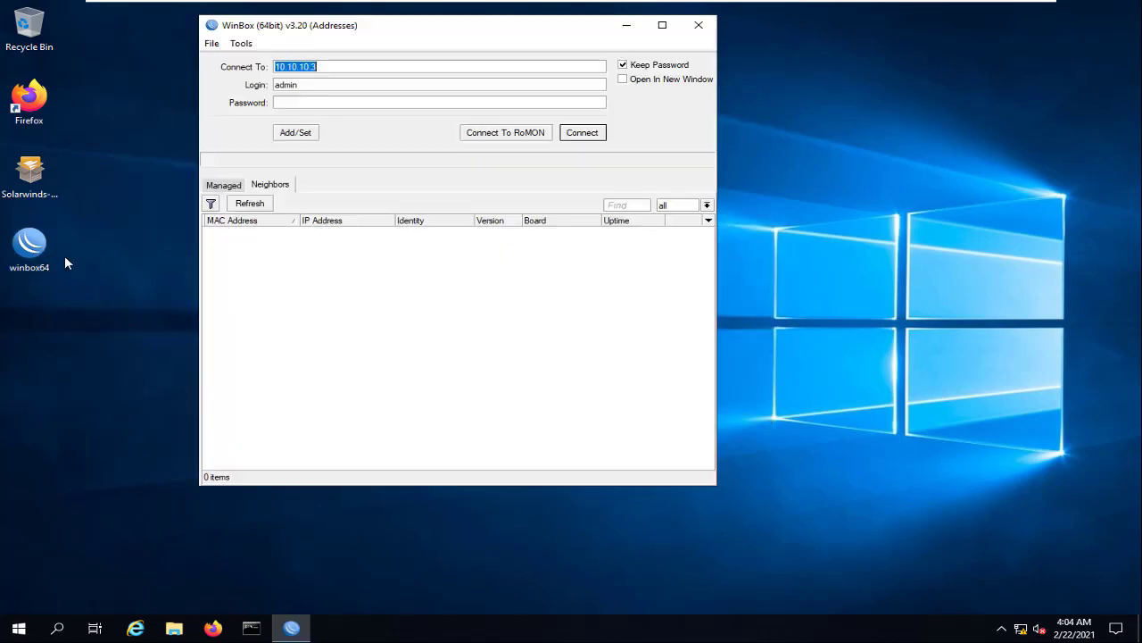
Refresh WinBox neighbors, select the MikroTik router at 10.10.10.3, and connect
{"action": "left_click_drag", "start_coordinate": [407, 33], "coordinate": [495, 105]}
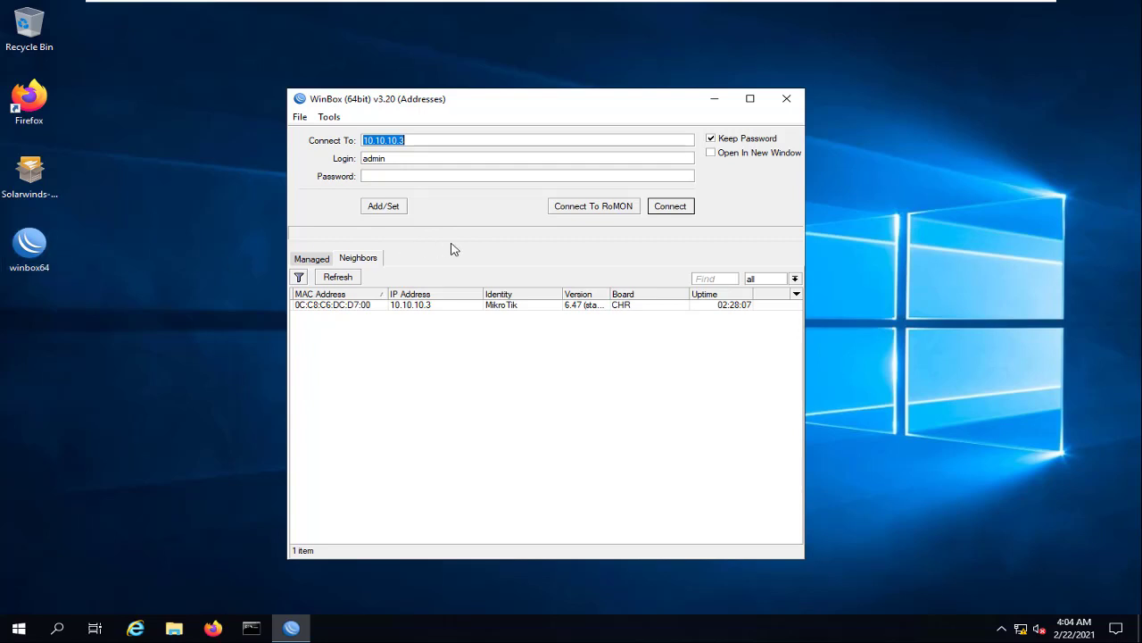
{"action": "left_click", "coordinate": [415, 306]}
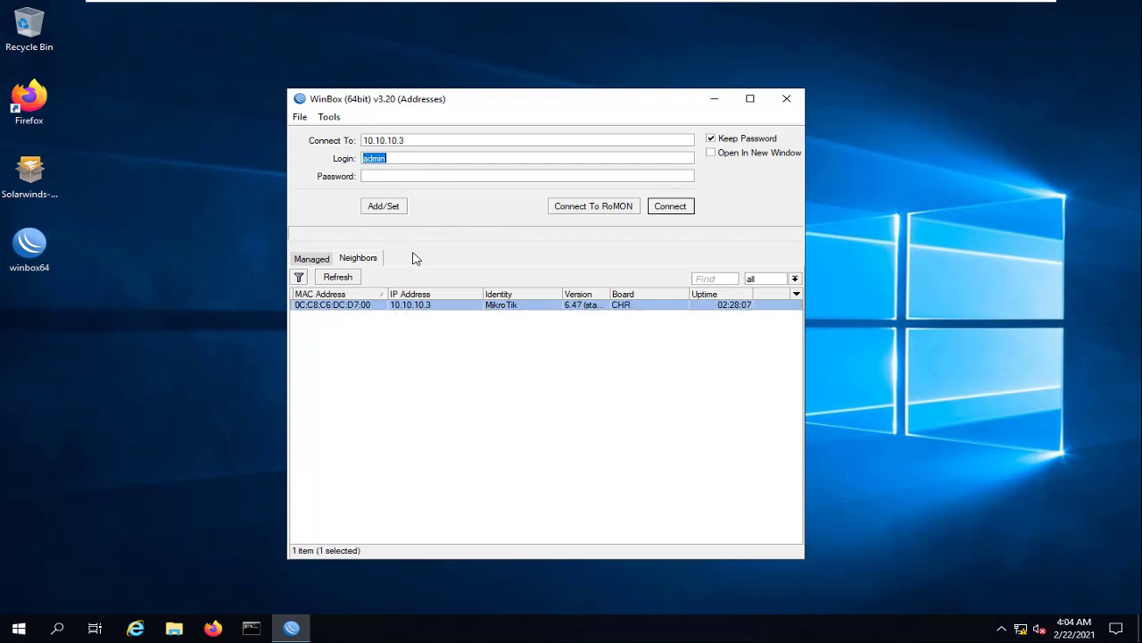
{"action": "left_click", "coordinate": [344, 277]}
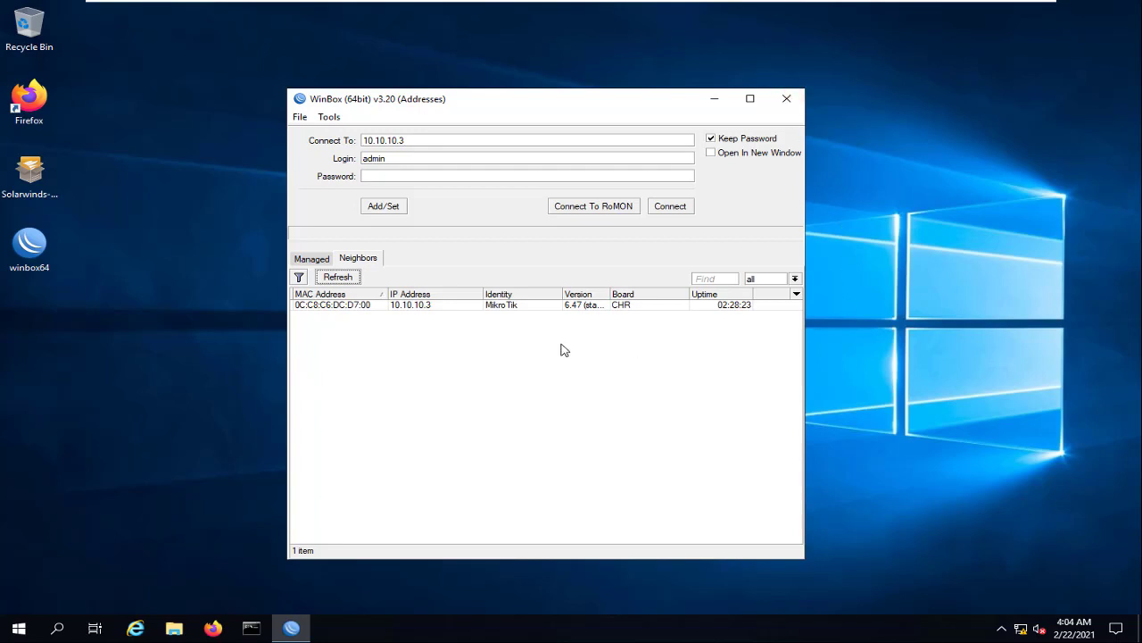
{"action": "left_click", "coordinate": [424, 307]}
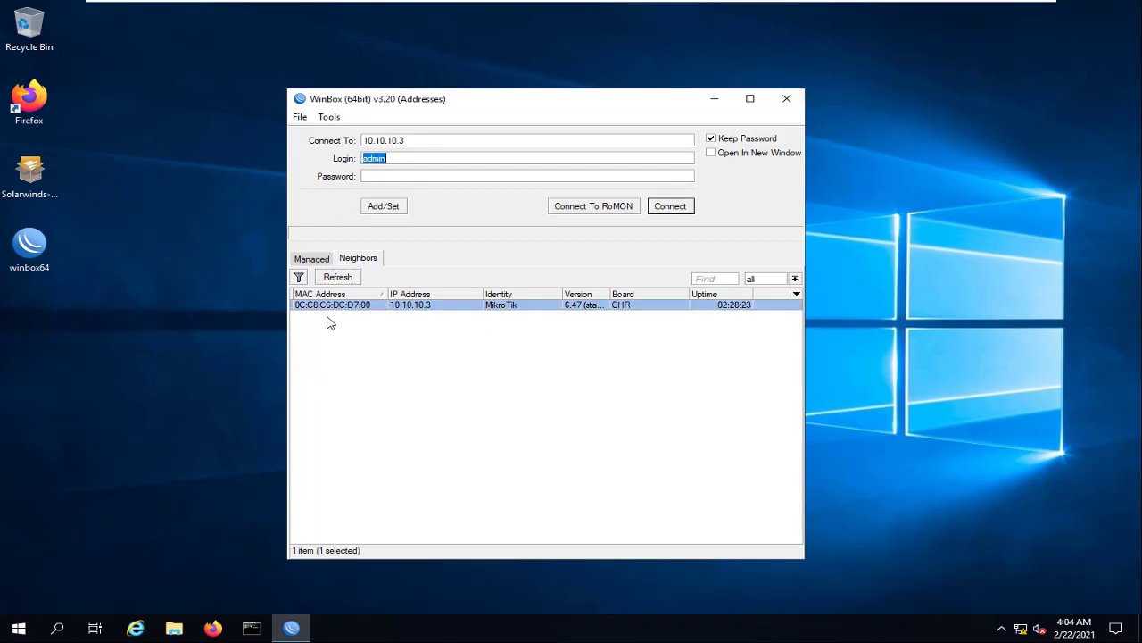
{"action": "left_click", "coordinate": [445, 304]}
{"action": "left_click_drag", "start_coordinate": [417, 139], "coordinate": [326, 134]}
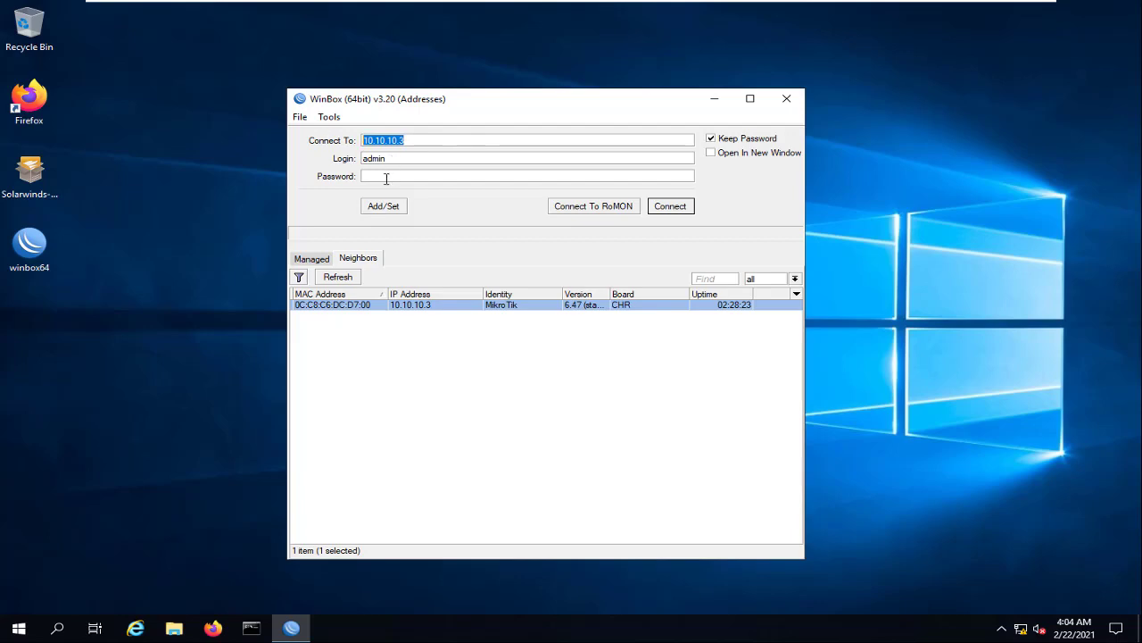
{"action": "left_click", "coordinate": [671, 210]}
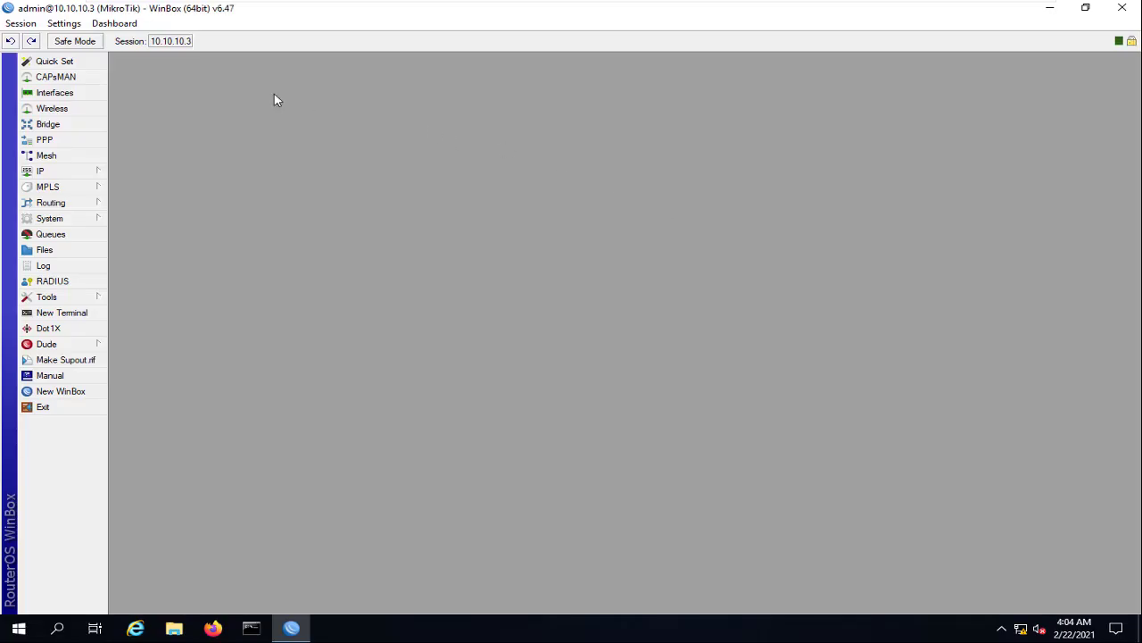
Enable SNMP on the MikroTik under IP > SNMP and apply it
{"action": "left_click", "coordinate": [89, 171]}
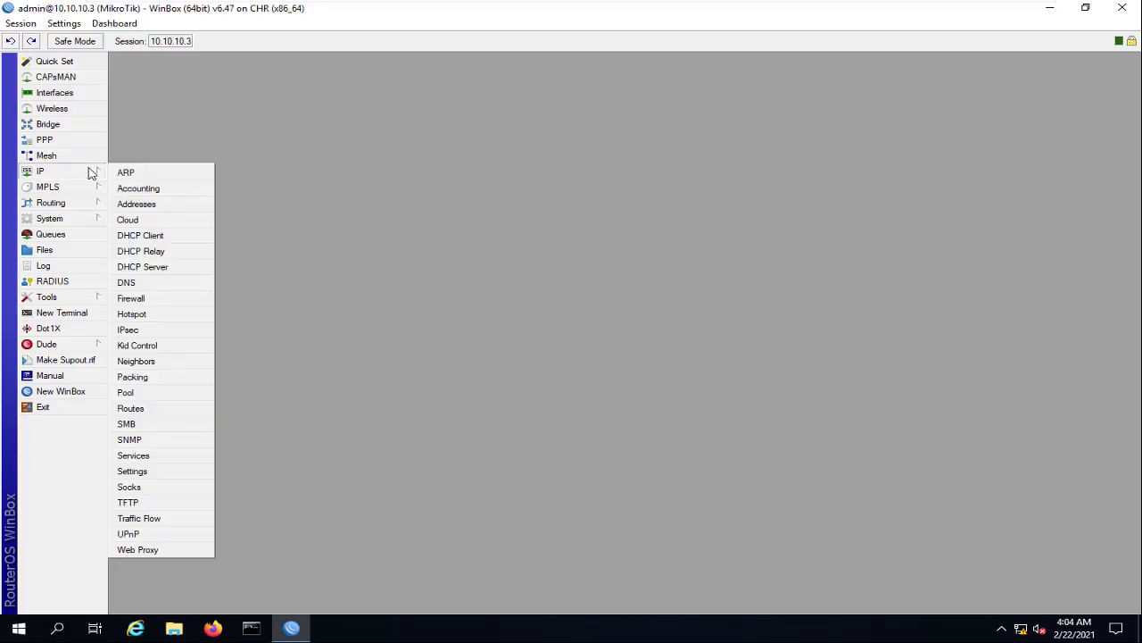
{"action": "left_click", "coordinate": [132, 440]}
{"action": "left_click", "coordinate": [436, 198]}
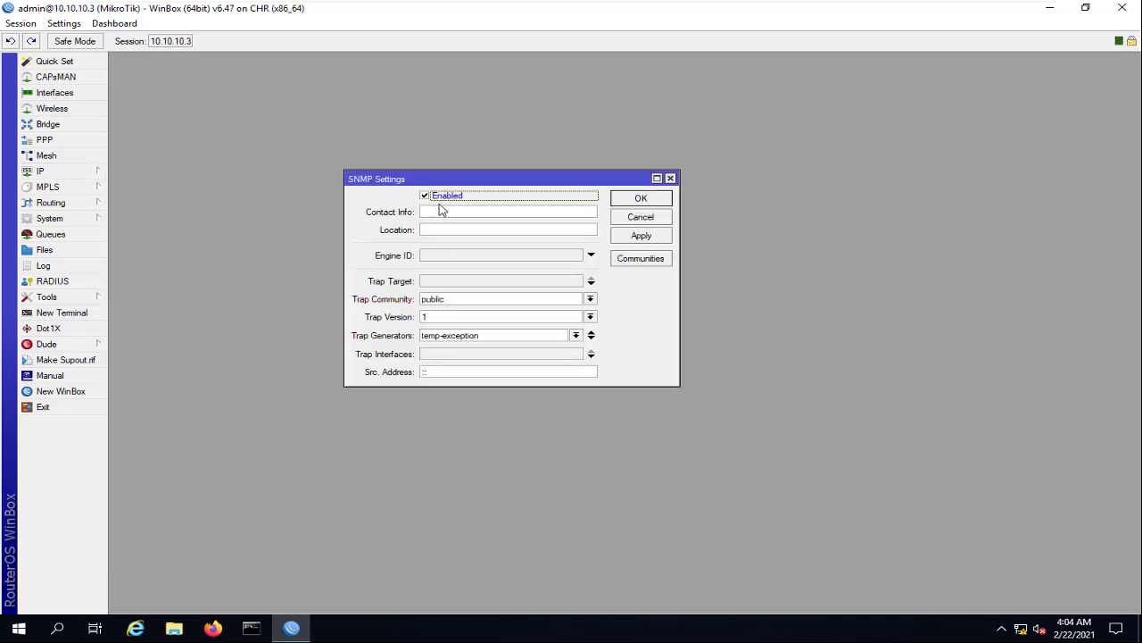
{"action": "left_click", "coordinate": [635, 238]}
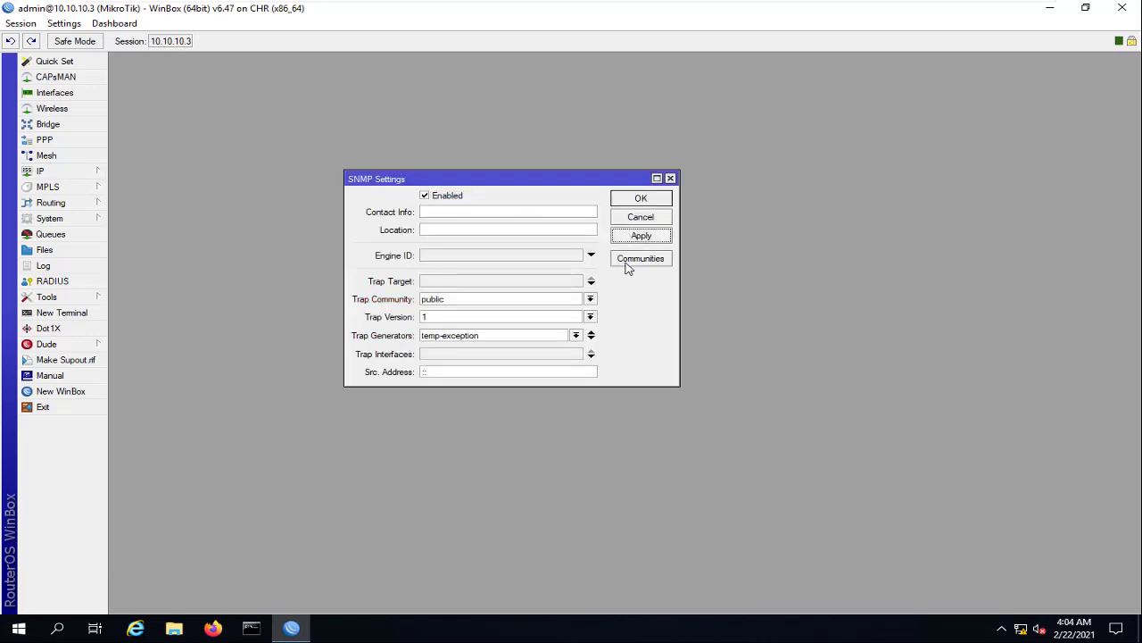
Add a read-access SNMP community named lab with security none
{"action": "left_click", "coordinate": [642, 261]}
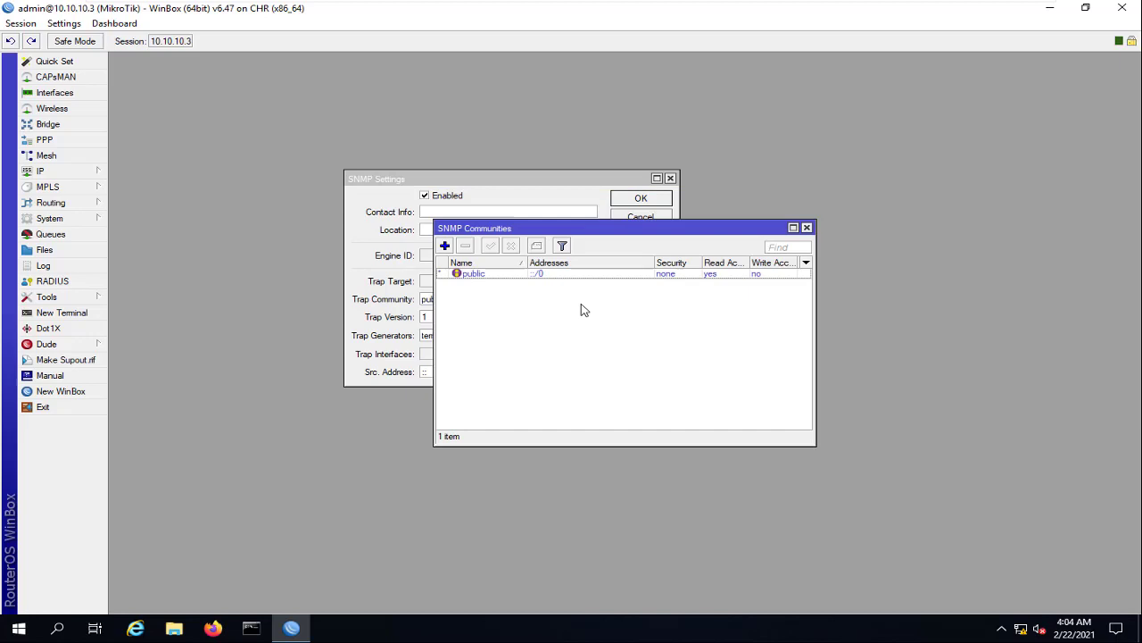
{"action": "left_click", "coordinate": [445, 246]}
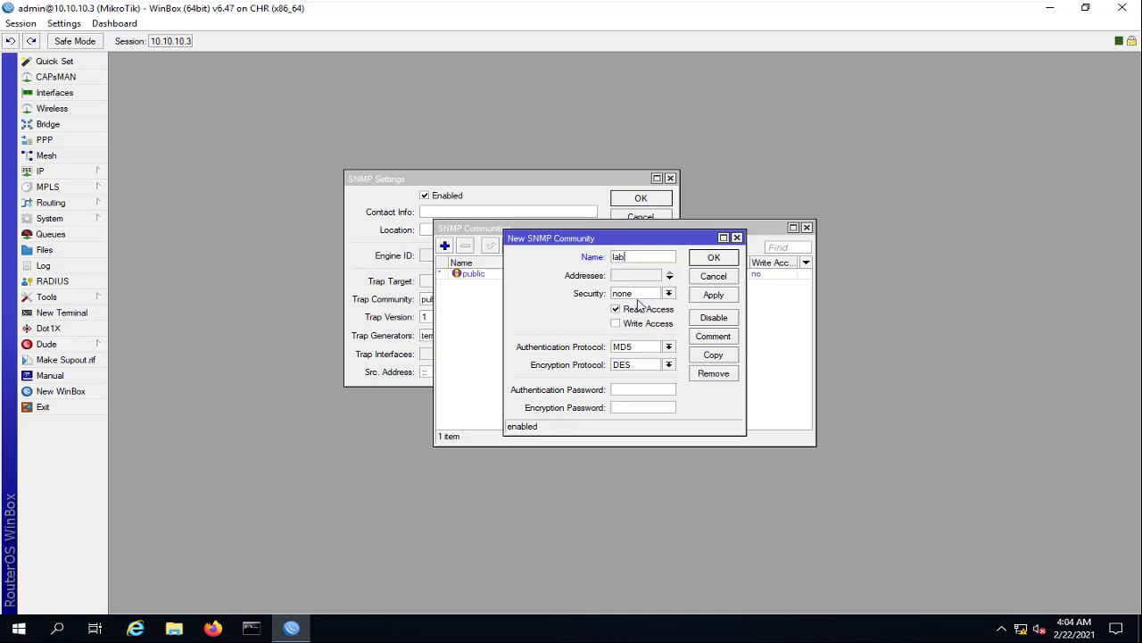
{"action": "left_click", "coordinate": [668, 292]}
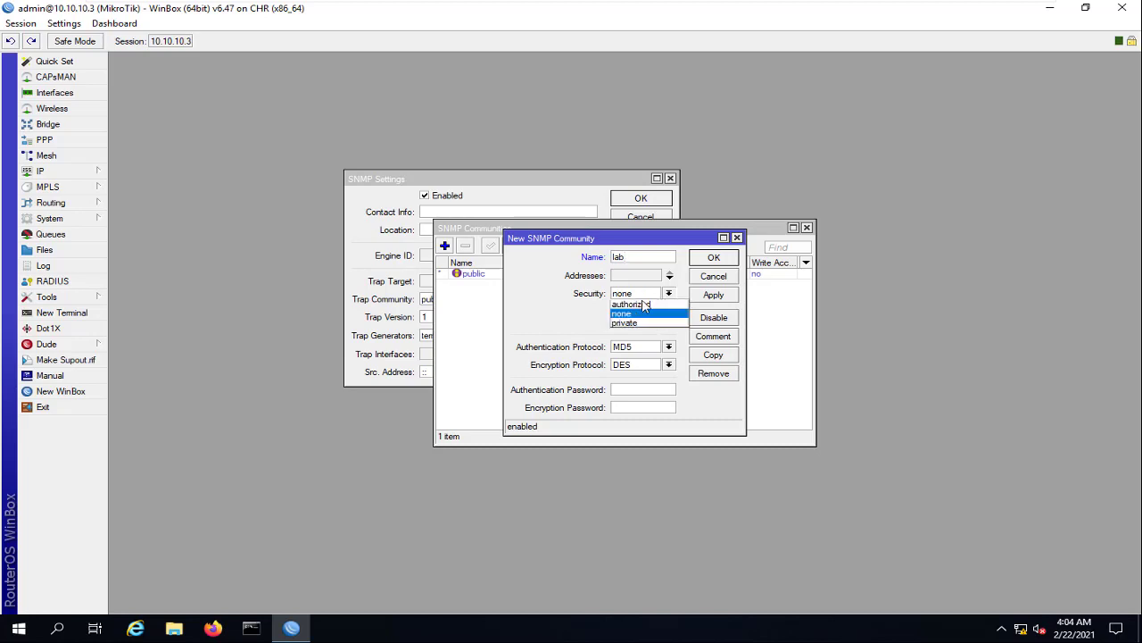
{"action": "left_click", "coordinate": [577, 295]}
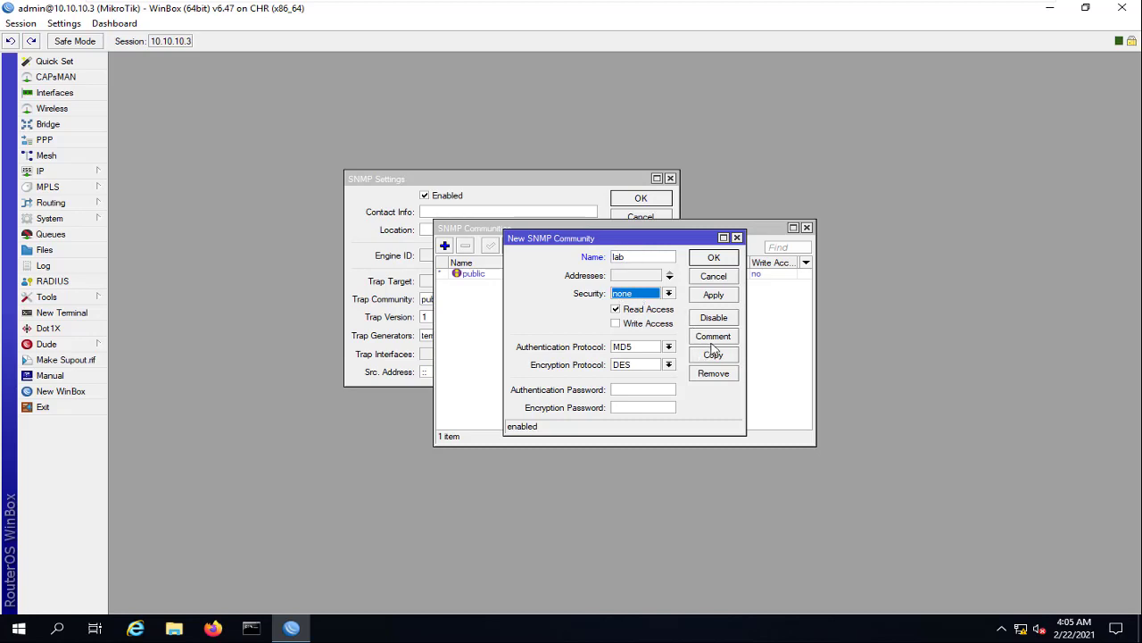
{"action": "left_click", "coordinate": [714, 295]}
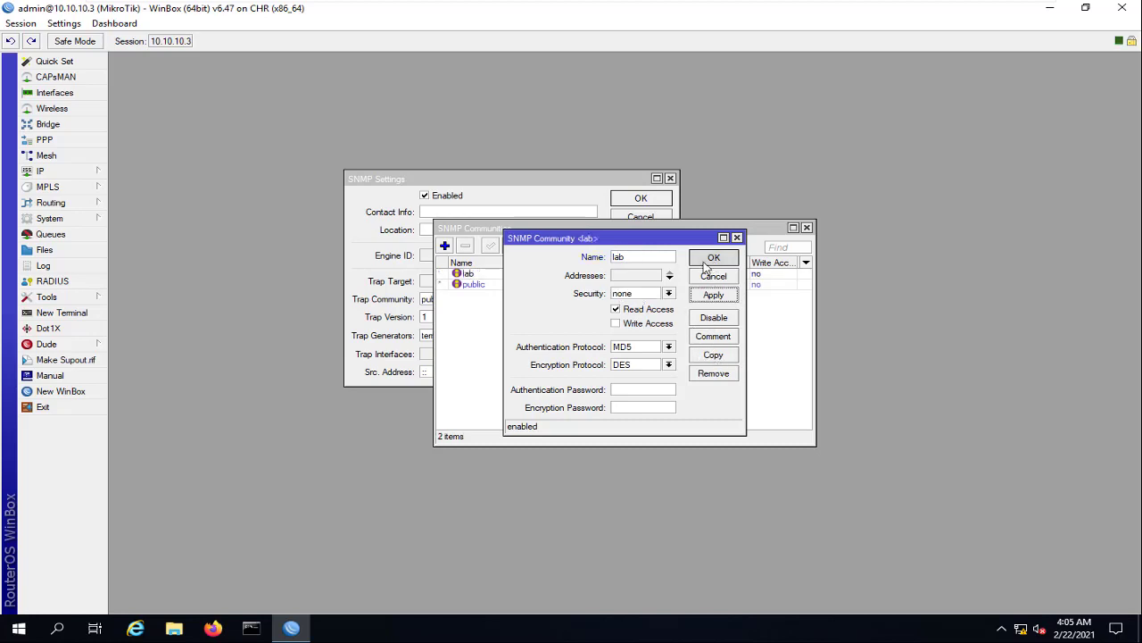
{"action": "left_click", "coordinate": [714, 257]}
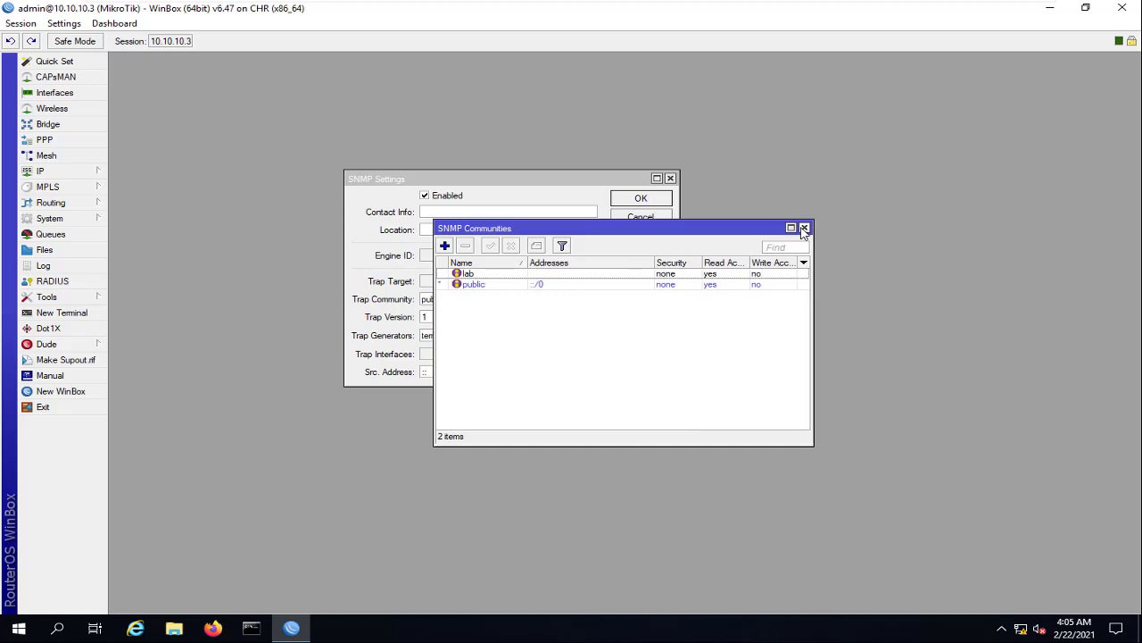
{"action": "left_click", "coordinate": [806, 229]}
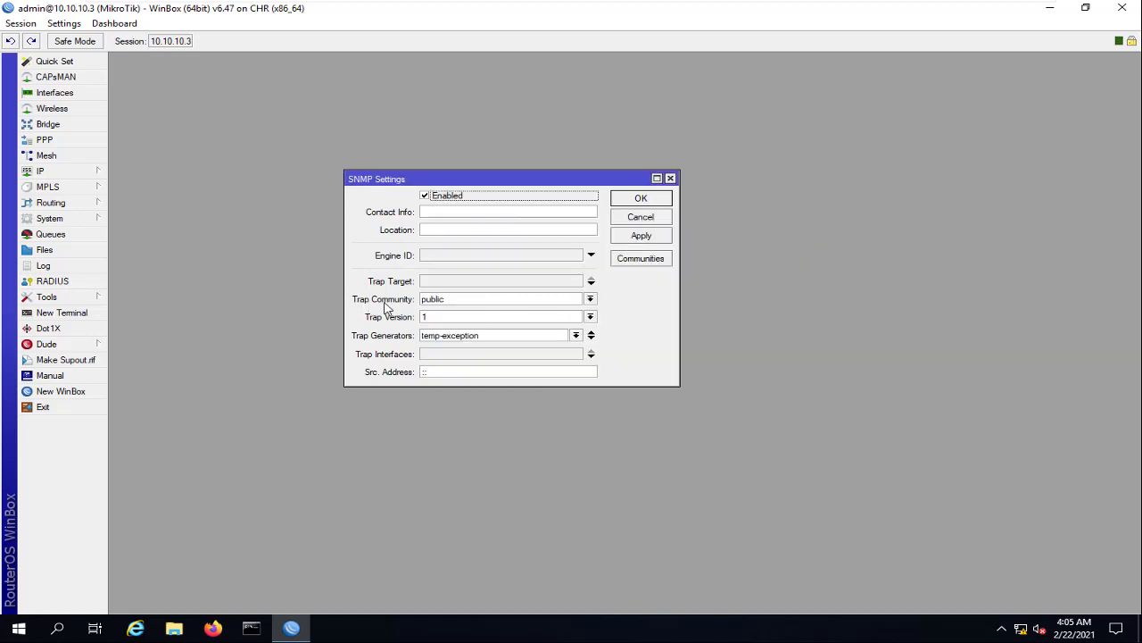
Set the SNMP trap community to lab and apply
{"action": "left_click", "coordinate": [479, 300]}
{"action": "left_click", "coordinate": [450, 317]}
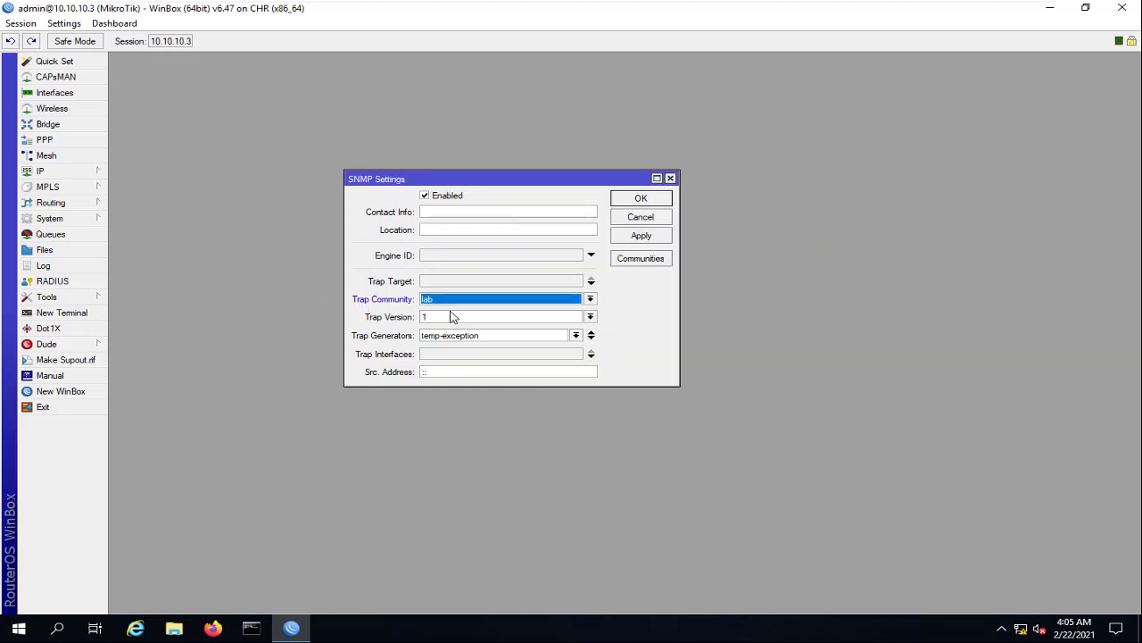
{"action": "left_click", "coordinate": [639, 241]}
Restrict the lab community's allowed address to 10.10.10.50 and close the SNMP settings
{"action": "left_click", "coordinate": [637, 260]}
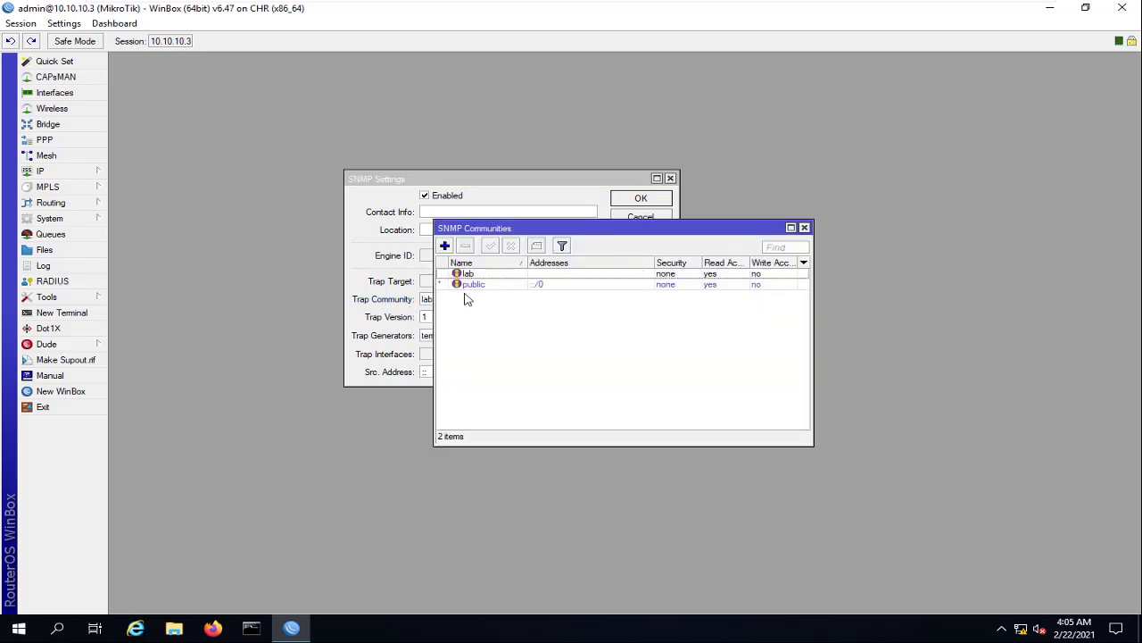
{"action": "double_click", "coordinate": [681, 275]}
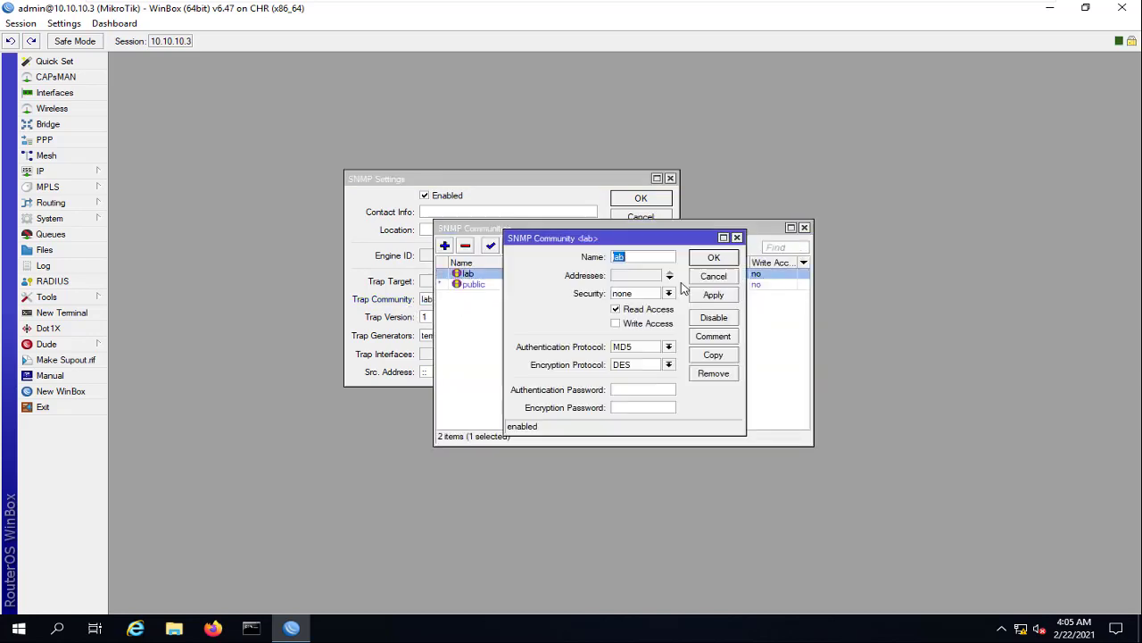
{"action": "double_click", "coordinate": [657, 278]}
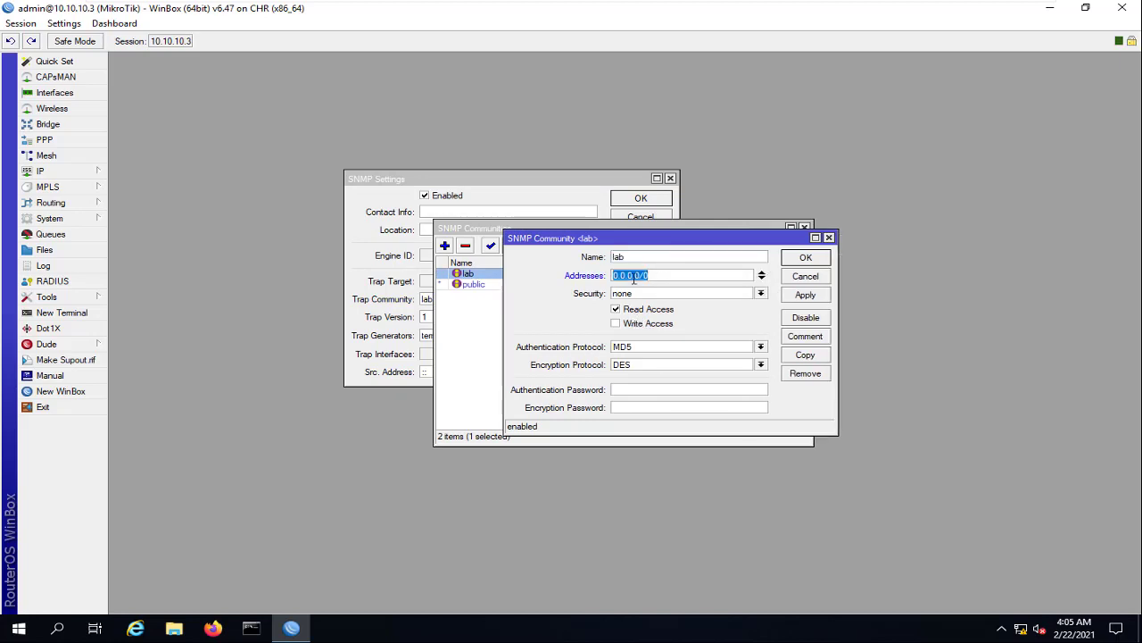
{"action": "type", "text": "10.10.10.50"}
{"action": "left_click", "coordinate": [806, 257]}
{"action": "left_click", "coordinate": [804, 228]}
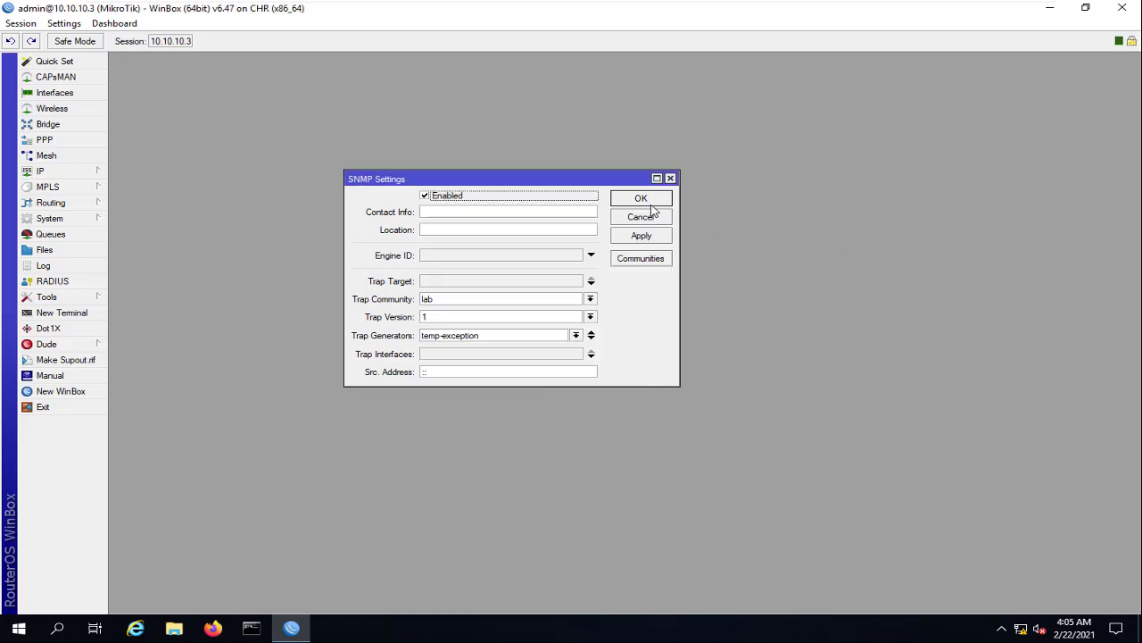
{"action": "left_click", "coordinate": [650, 202]}
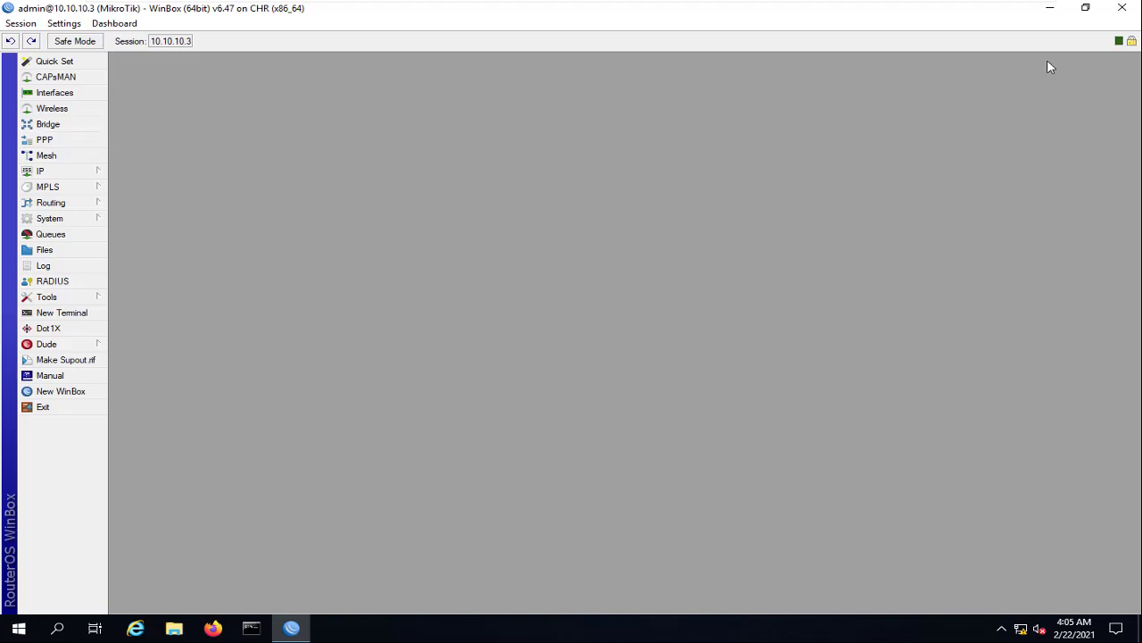
Minimize WinBox, open Firefox, and load the Orion console at 10.10.10.50:8787
{"action": "left_click", "coordinate": [1049, 7]}
{"action": "left_click", "coordinate": [216, 630]}
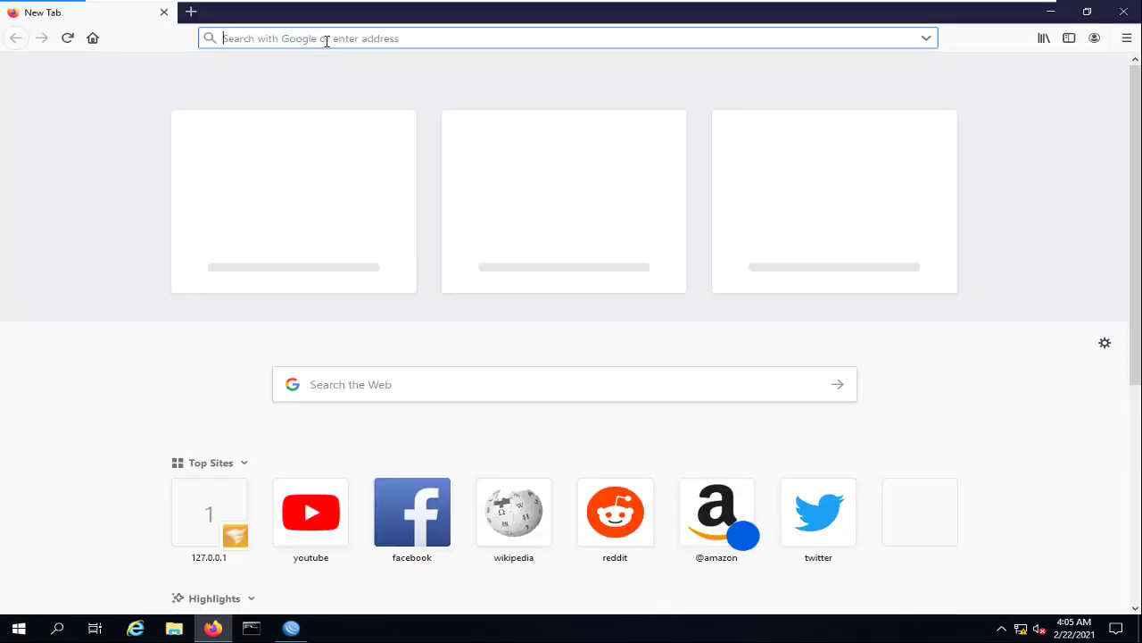
{"action": "type", "text": "127.0.0.1:8787/"}
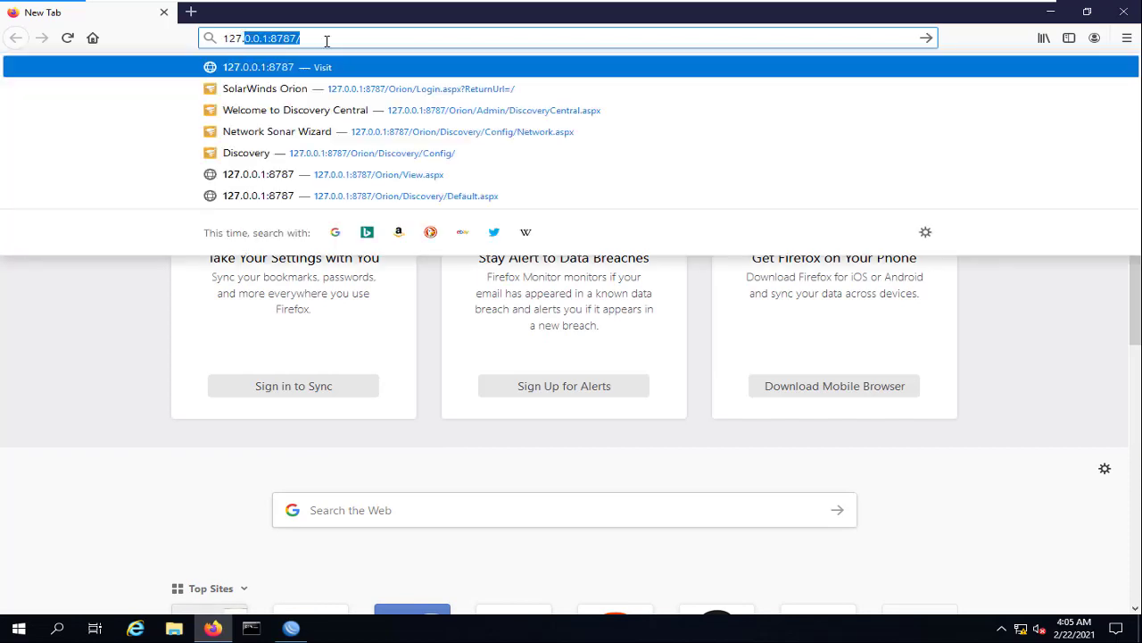
{"action": "key", "text": "Right"}
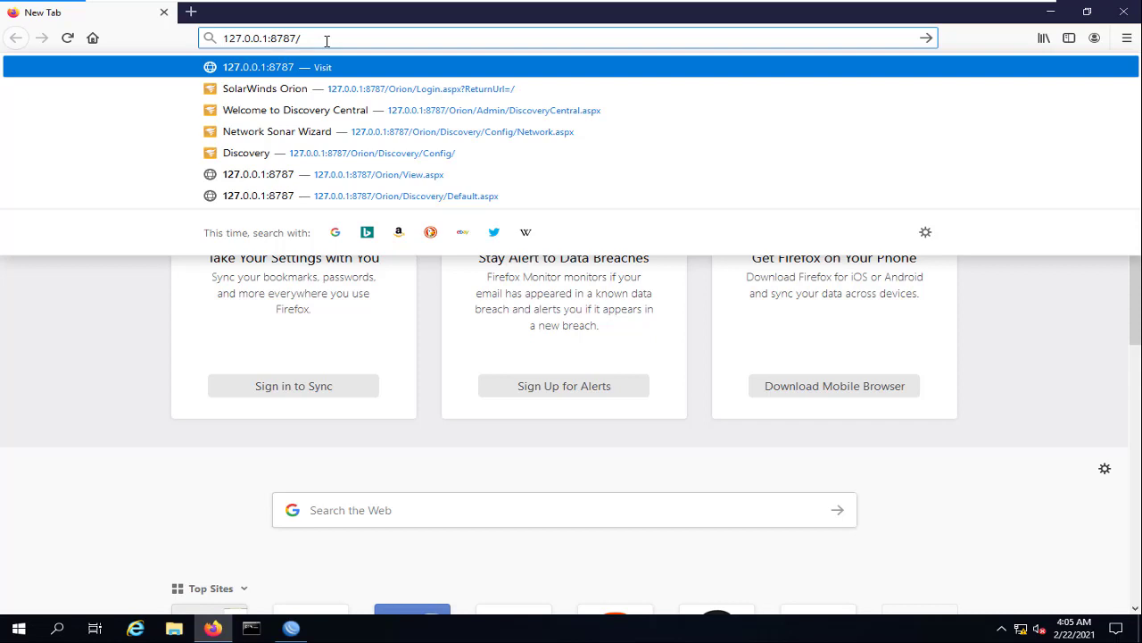
{"action": "key", "text": "BackSpace"}
{"action": "key", "text": "BackSpace"}
{"action": "key", "text": "BackSpace"}
{"action": "key", "text": "BackSpace"}
{"action": "key", "text": "BackSpace"}
{"action": "key", "text": "BackSpace"}
{"action": "key", "text": "BackSpace"}
{"action": "key", "text": "BackSpace"}
{"action": "key", "text": "BackSpace"}
{"action": "type", "text": "10"}
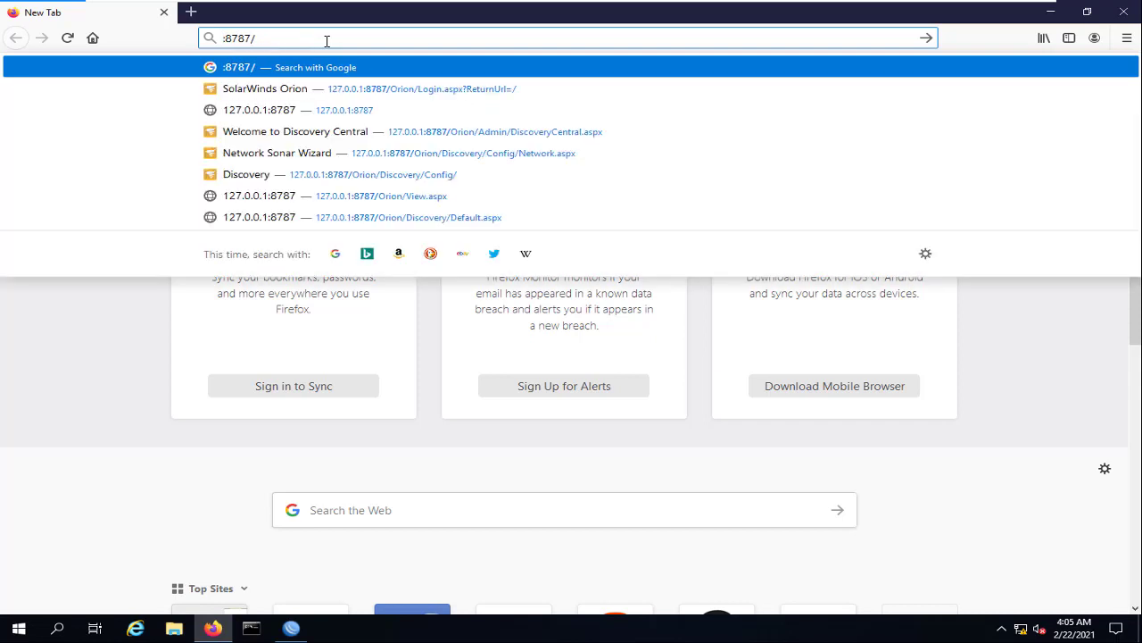
{"action": "type", "text": ".10.10.50"}
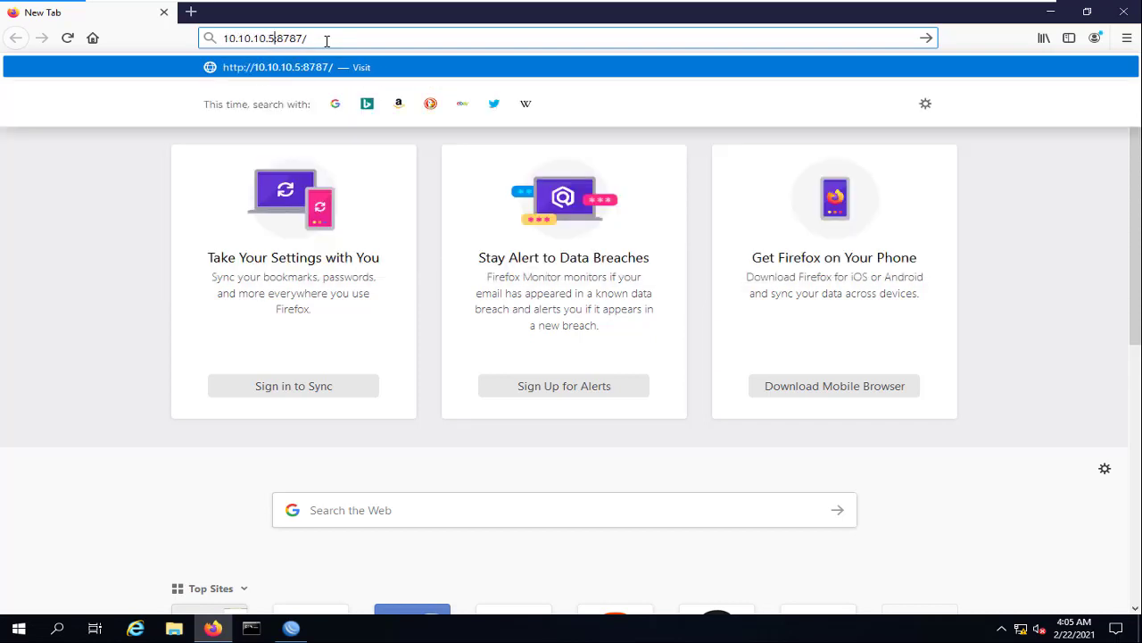
{"action": "key", "text": "Return"}
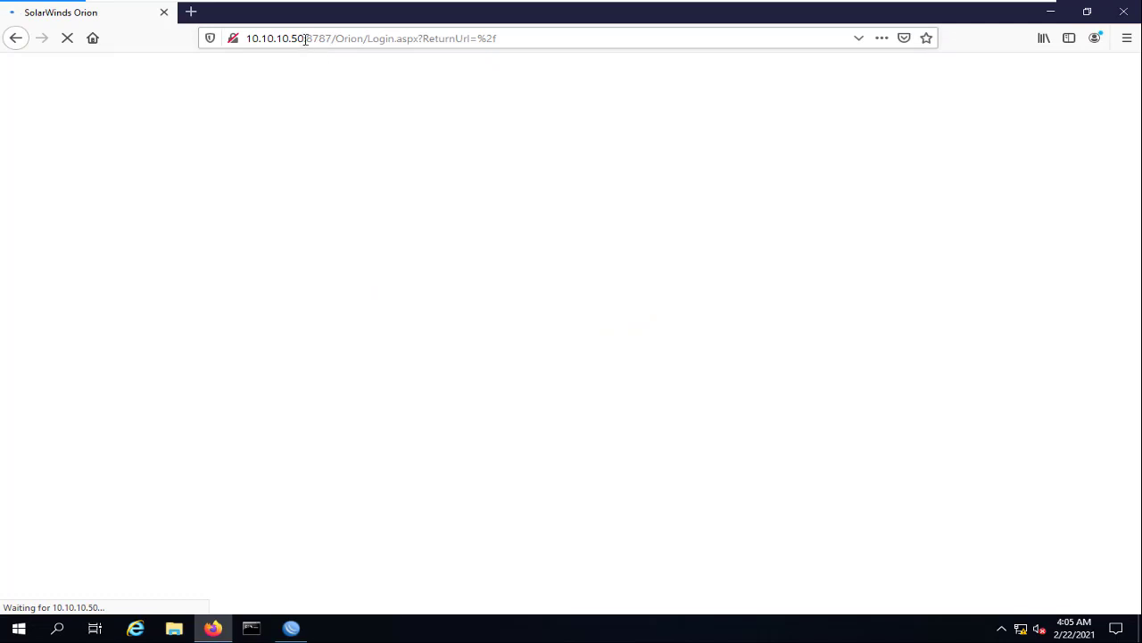
Sign in to Orion with username admin and the account password
{"action": "left_click", "coordinate": [304, 38]}
{"action": "left_click_drag", "start_coordinate": [319, 38], "coordinate": [479, 38]}
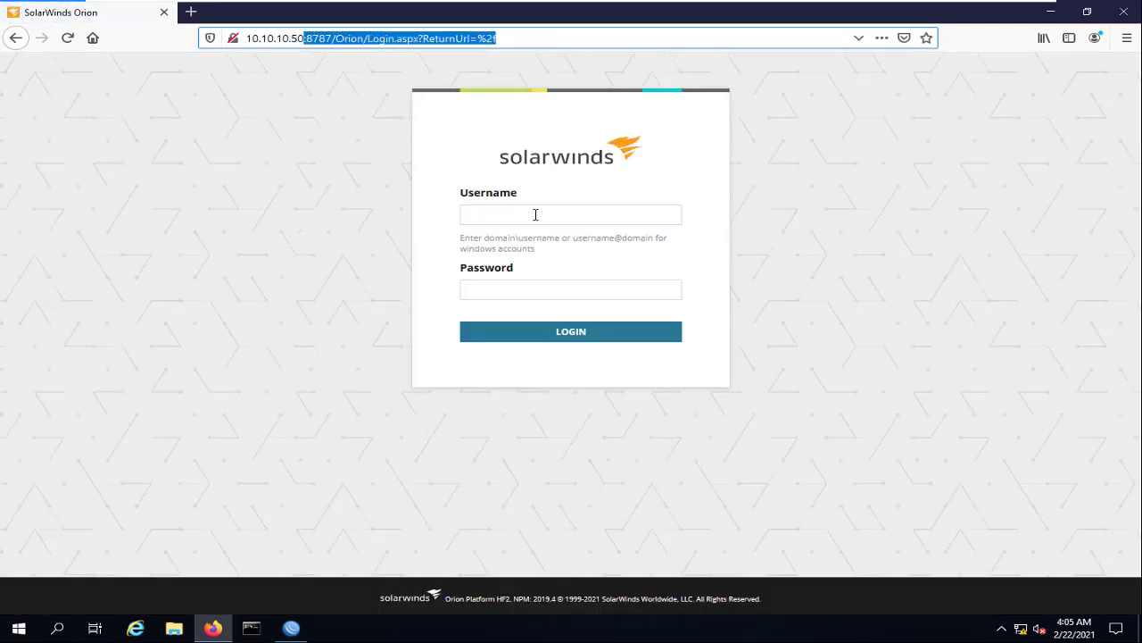
{"action": "type", "text": "admin"}
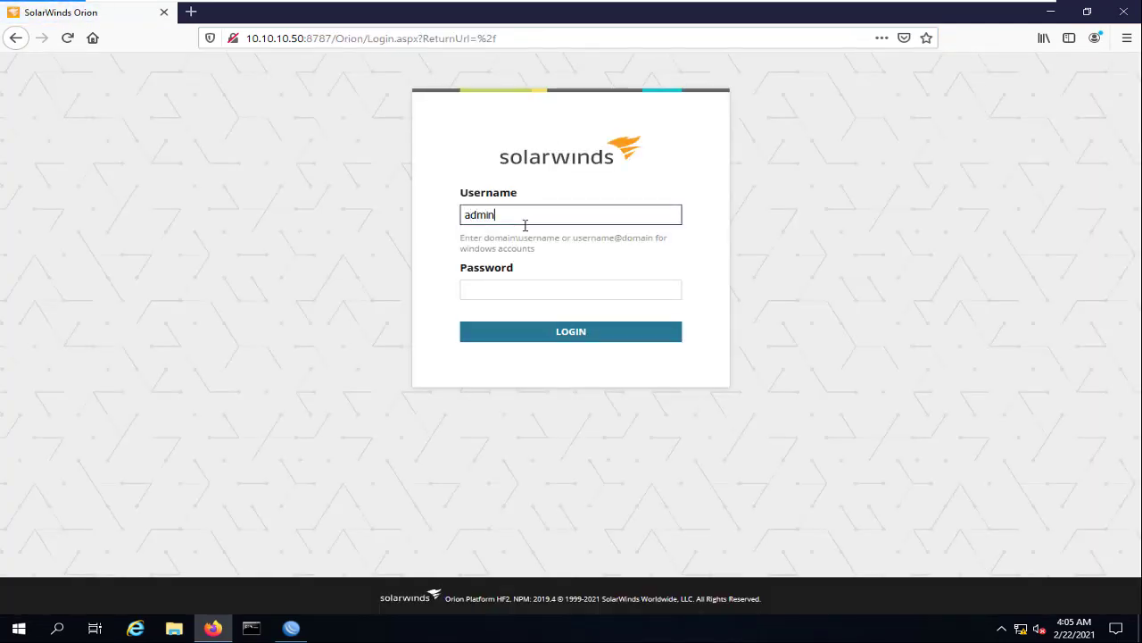
{"action": "key", "text": "Tab"}
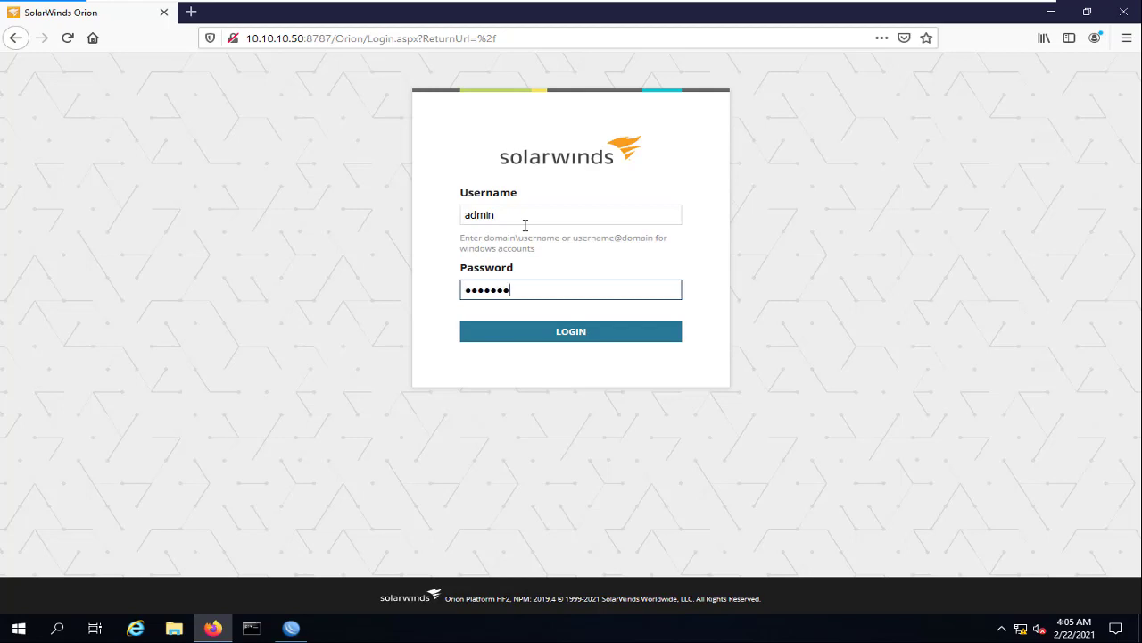
{"action": "key", "text": "Return"}
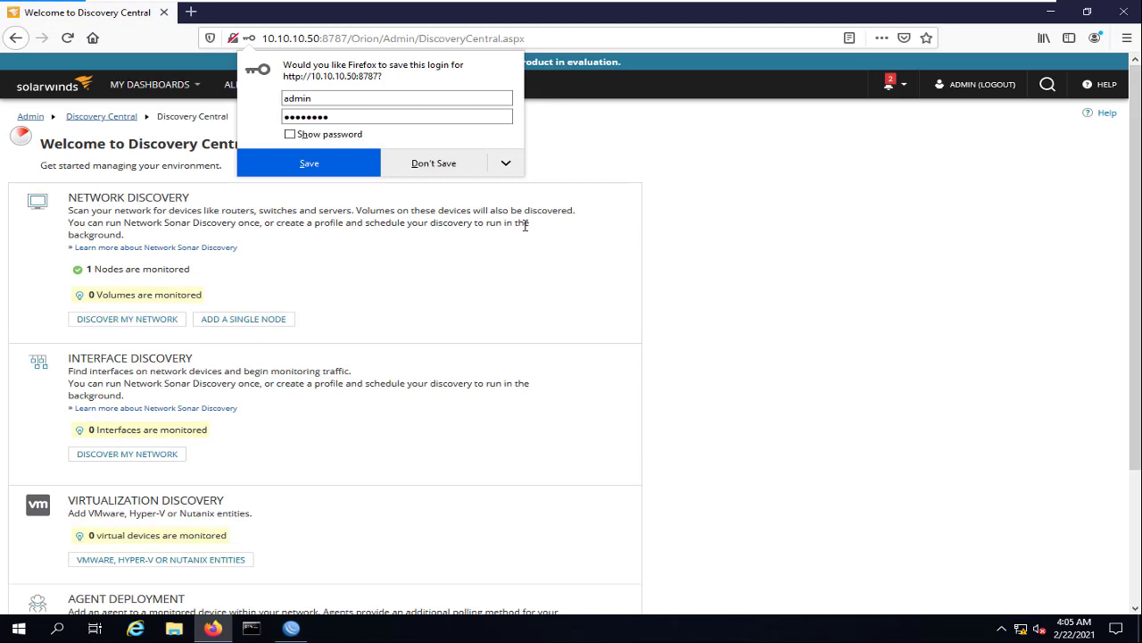
Save the Orion login in Firefox's save-login prompt
{"action": "left_click", "coordinate": [336, 173]}
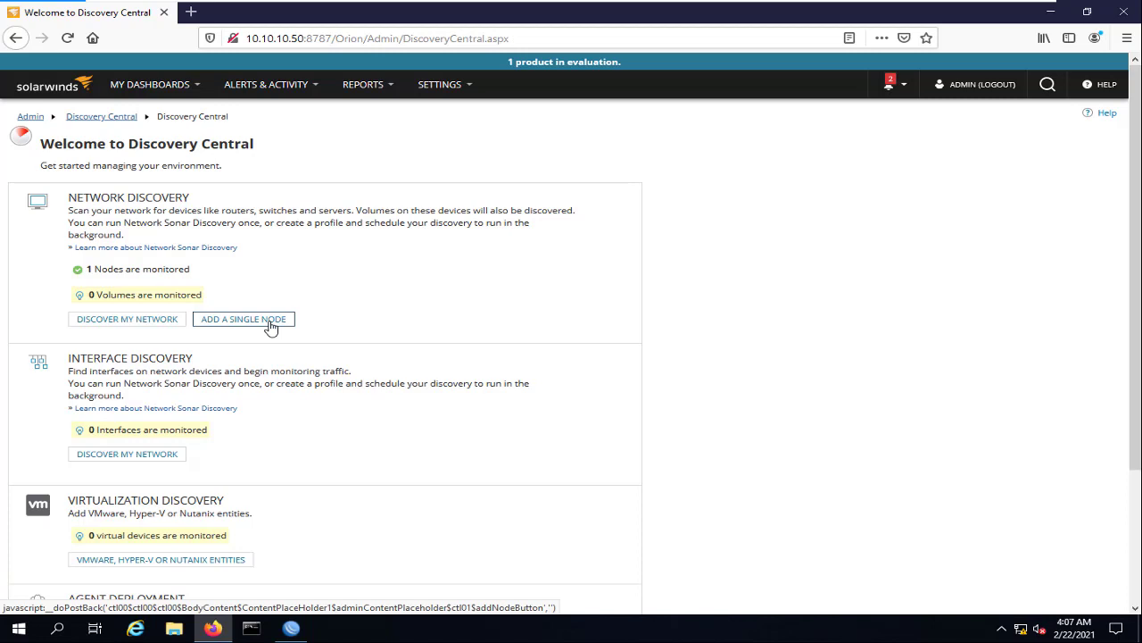
Launch the Network Sonar discovery wizard, and open and close the Subnets Add menu without choosing anything
{"action": "left_click", "coordinate": [130, 324]}
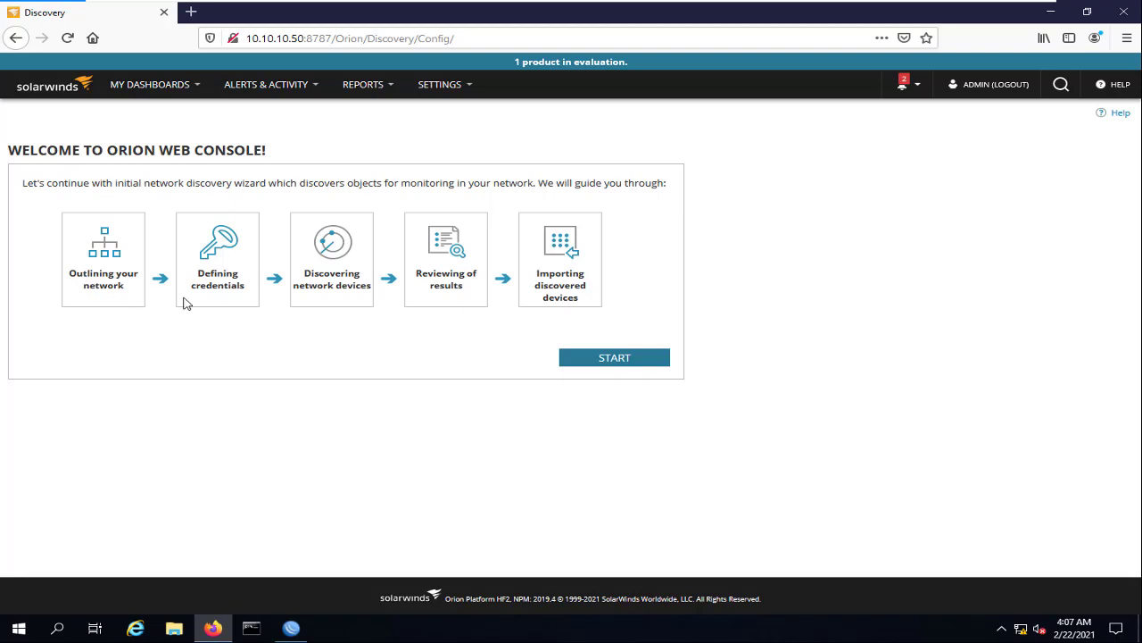
{"action": "left_click", "coordinate": [632, 358]}
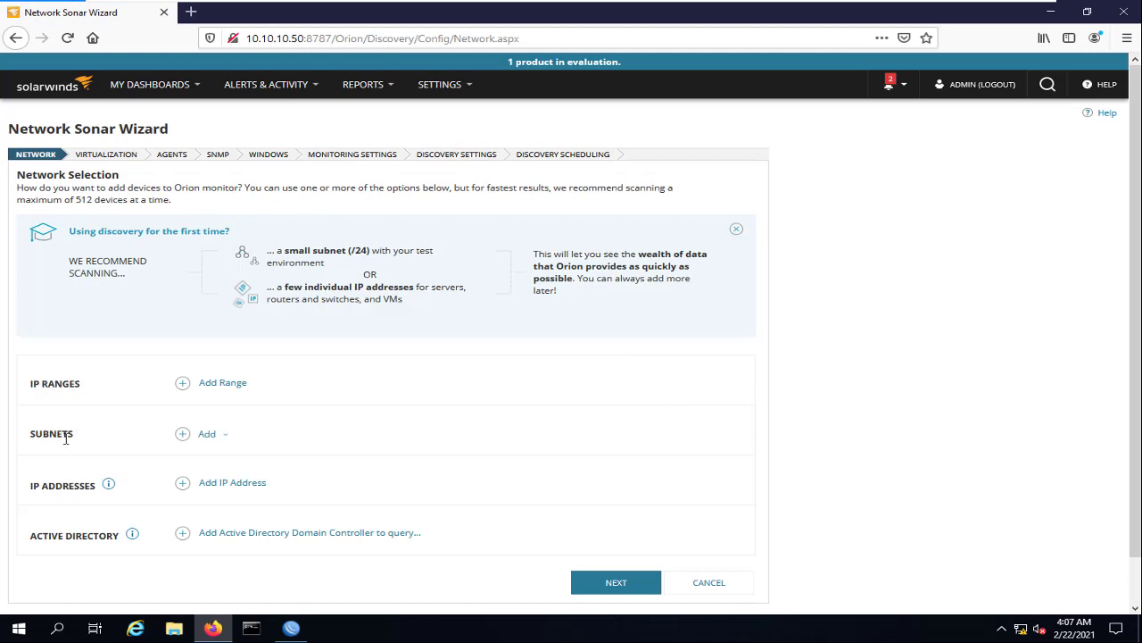
{"action": "left_click", "coordinate": [183, 434]}
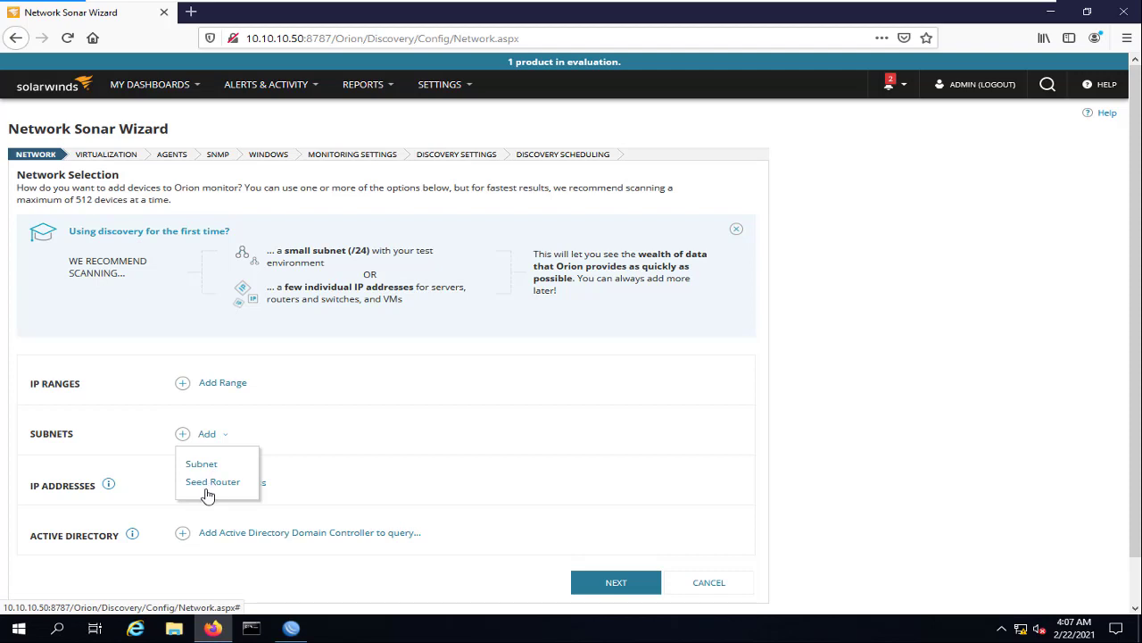
{"action": "left_click", "coordinate": [66, 457]}
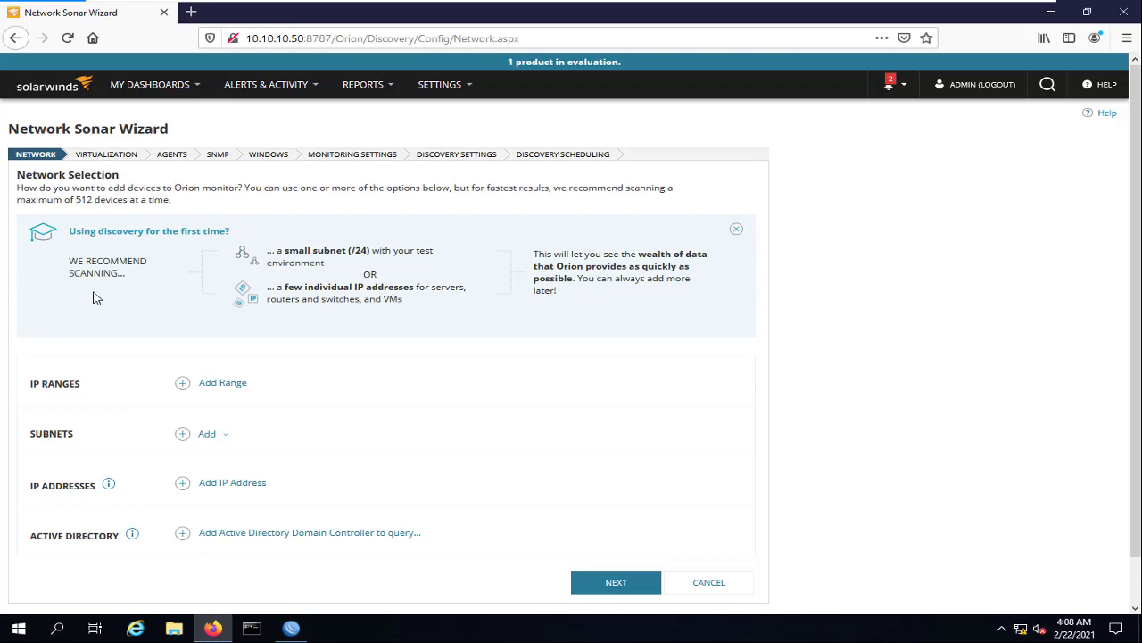
Add the IP range 10.10.10.1 to 10.10.10.10 to the discovery scan
{"action": "left_click", "coordinate": [183, 387]}
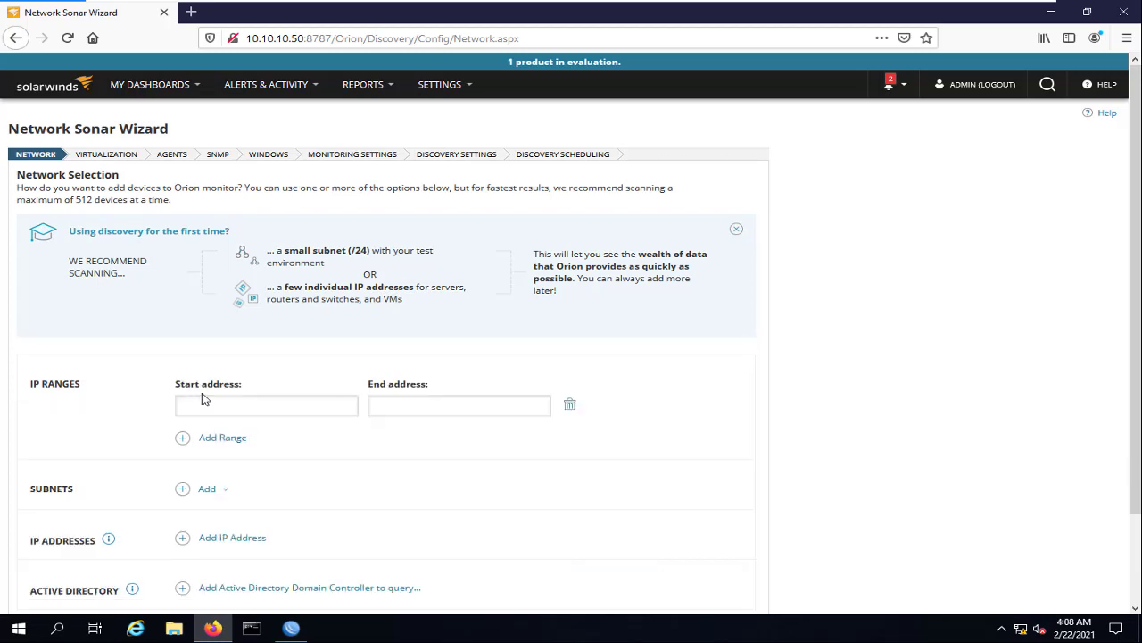
{"action": "left_click", "coordinate": [202, 402]}
{"action": "left_click", "coordinate": [202, 402]}
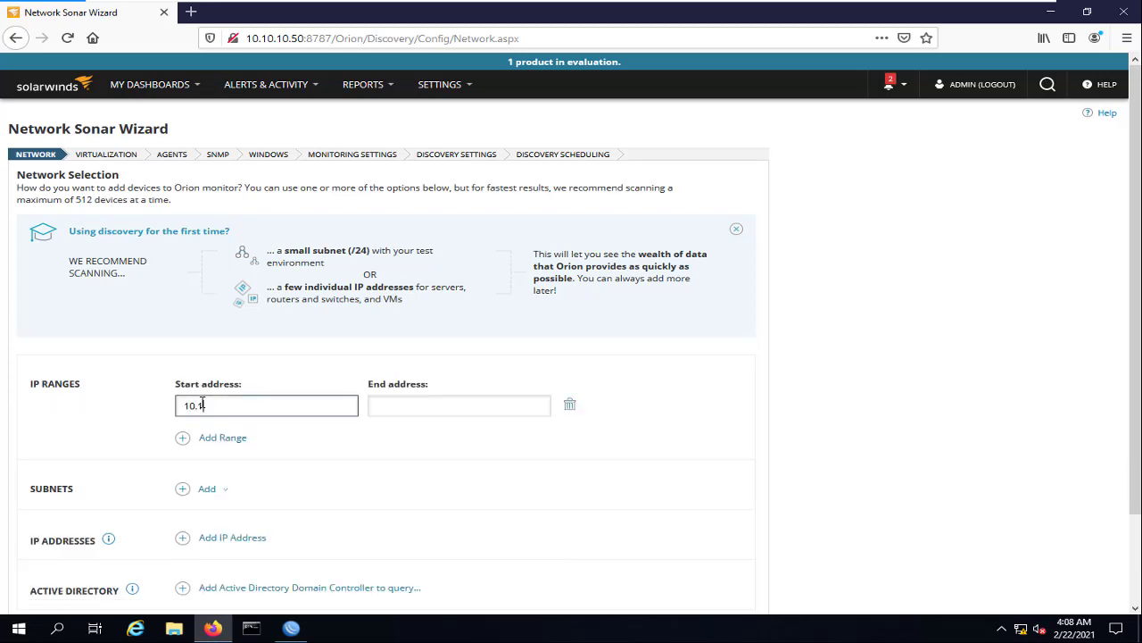
{"action": "left_click", "coordinate": [429, 405]}
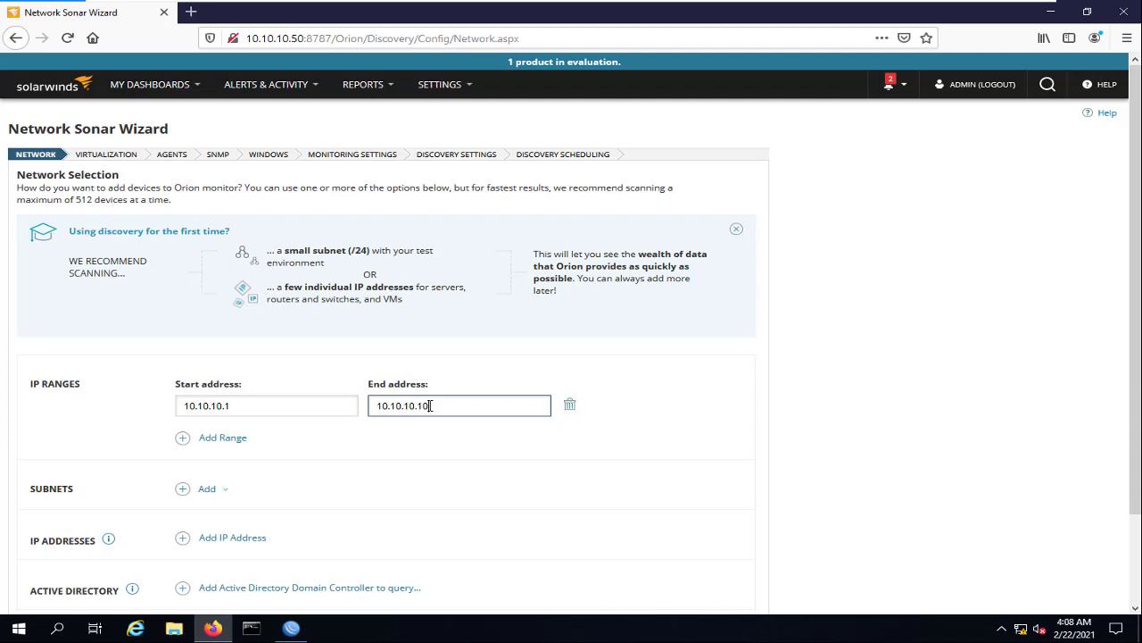
{"action": "left_click", "coordinate": [299, 38]}
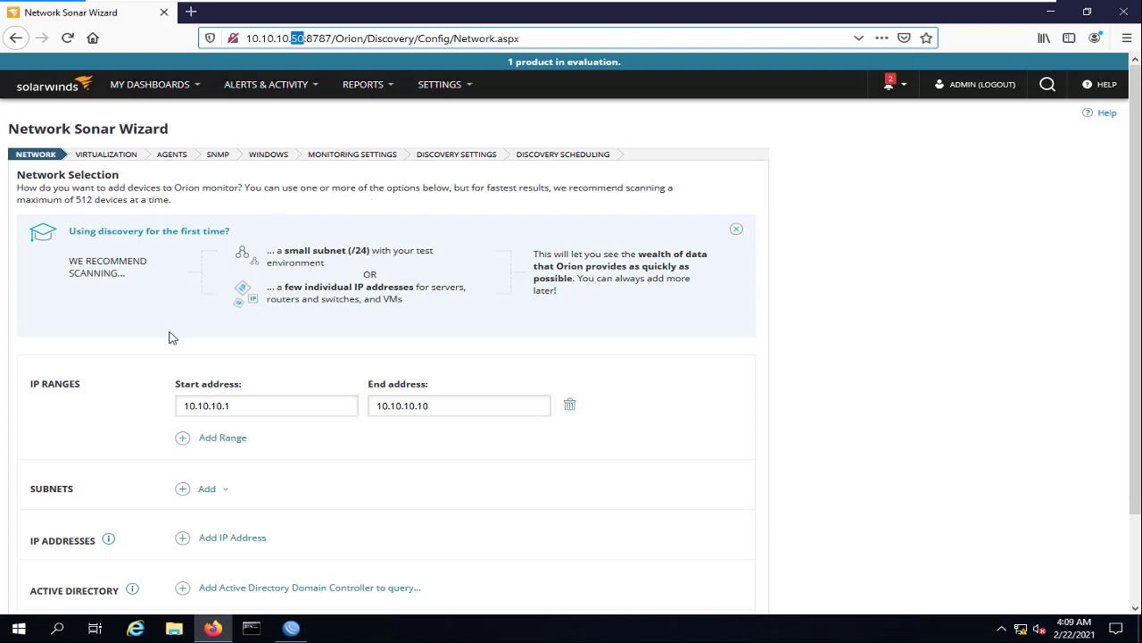
{"action": "left_click", "coordinate": [19, 628]}
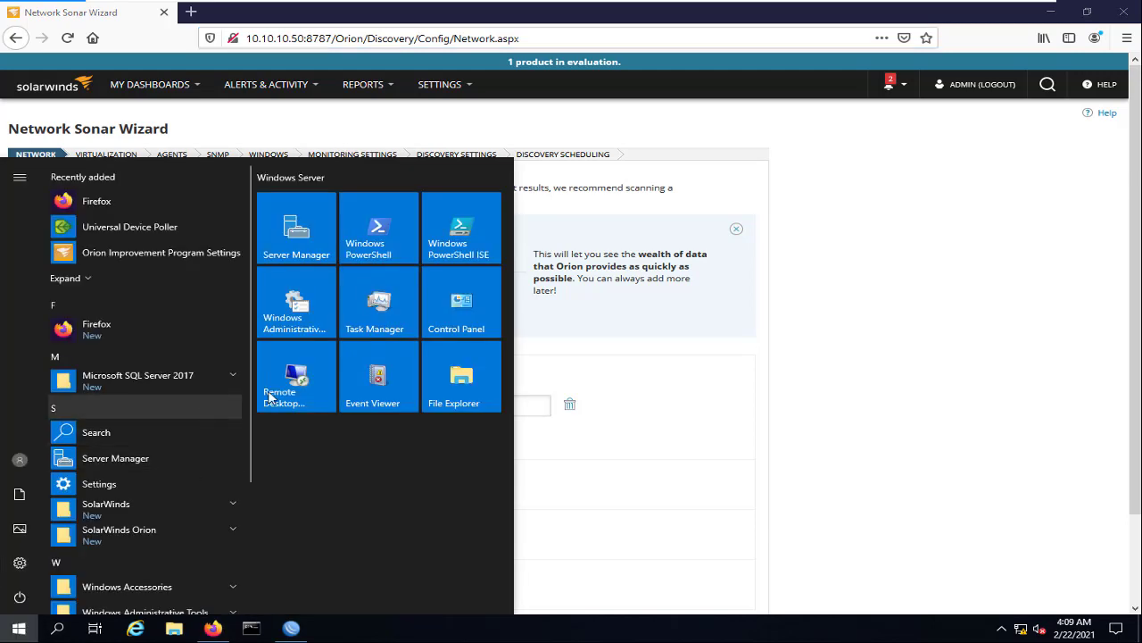
{"action": "left_click", "coordinate": [627, 507]}
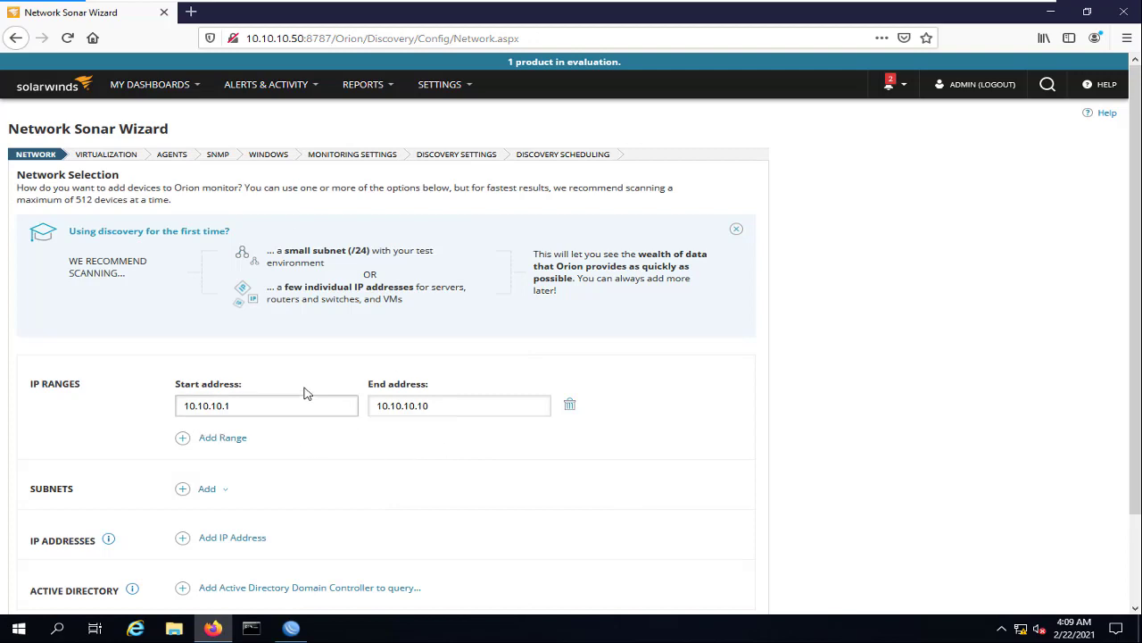
{"action": "scroll", "coordinate": [313, 357], "scroll_direction": "down", "scroll_amount": 3}
Skip Virtualization and enable checking existing agent-polled nodes on the Agents step
{"action": "left_click", "coordinate": [624, 538]}
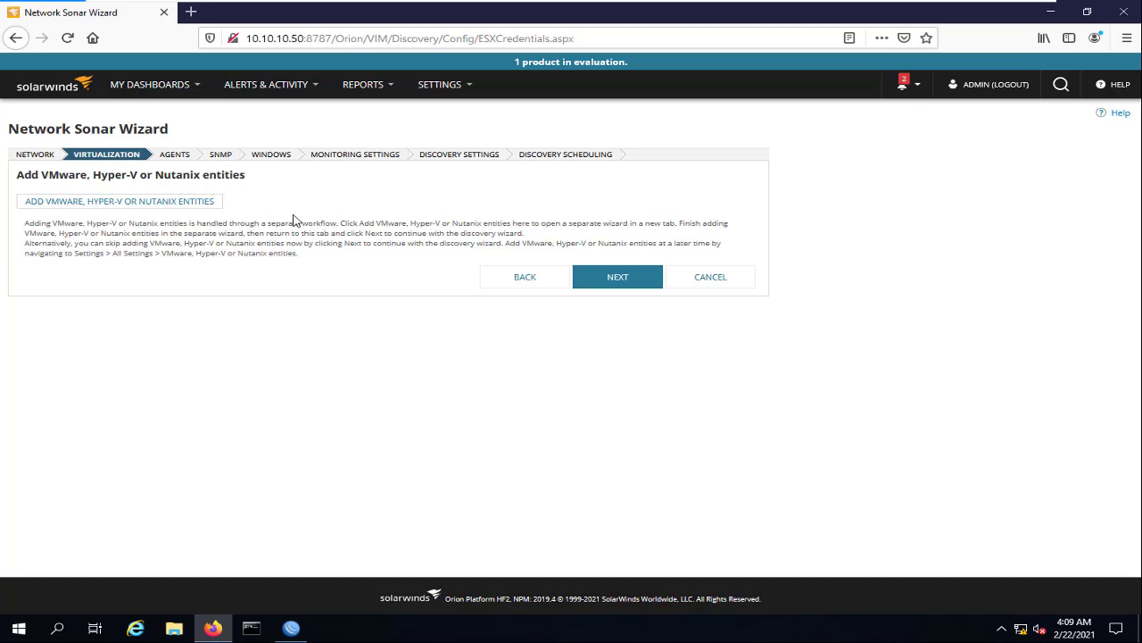
{"action": "left_click", "coordinate": [622, 281]}
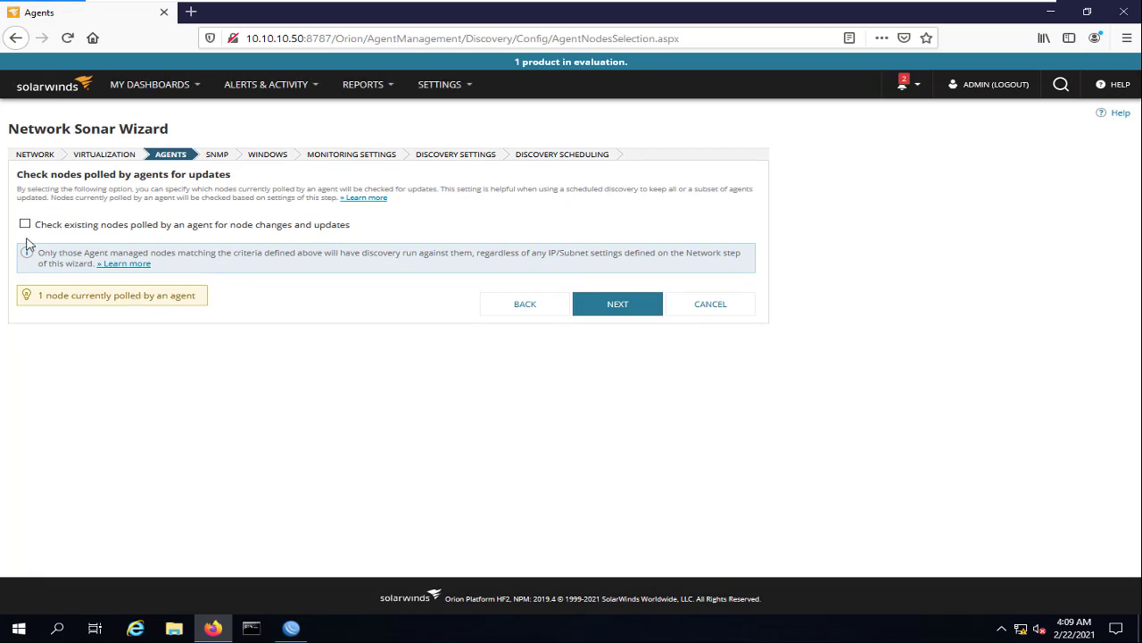
{"action": "left_click", "coordinate": [25, 224]}
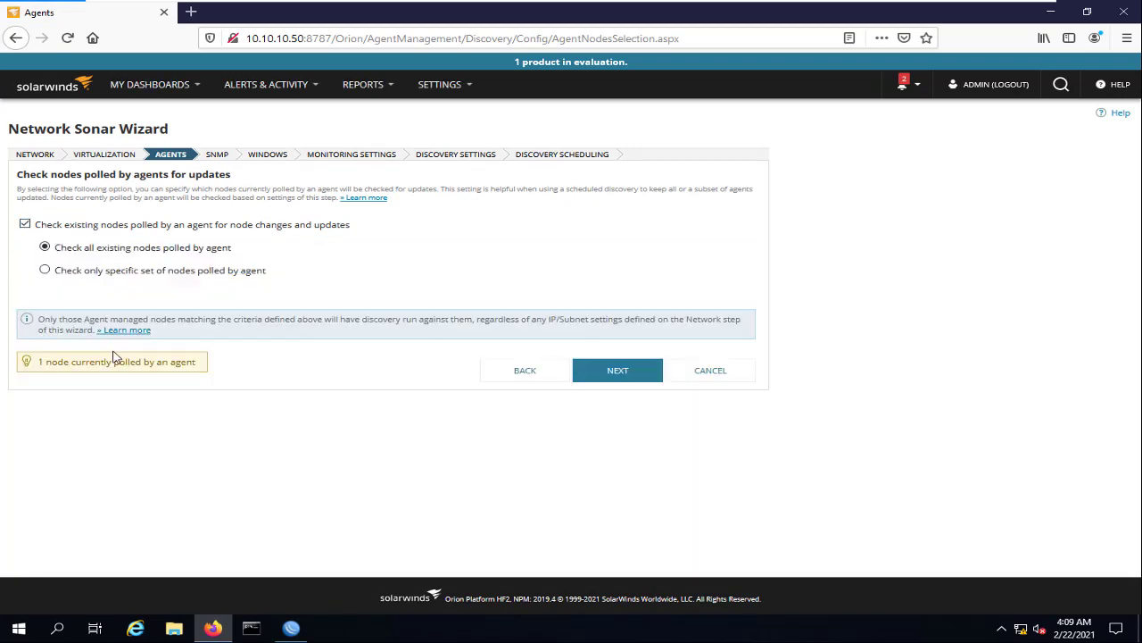
Turn off checking of agent-polled nodes and advance to the SNMP credentials step
{"action": "left_click", "coordinate": [196, 270]}
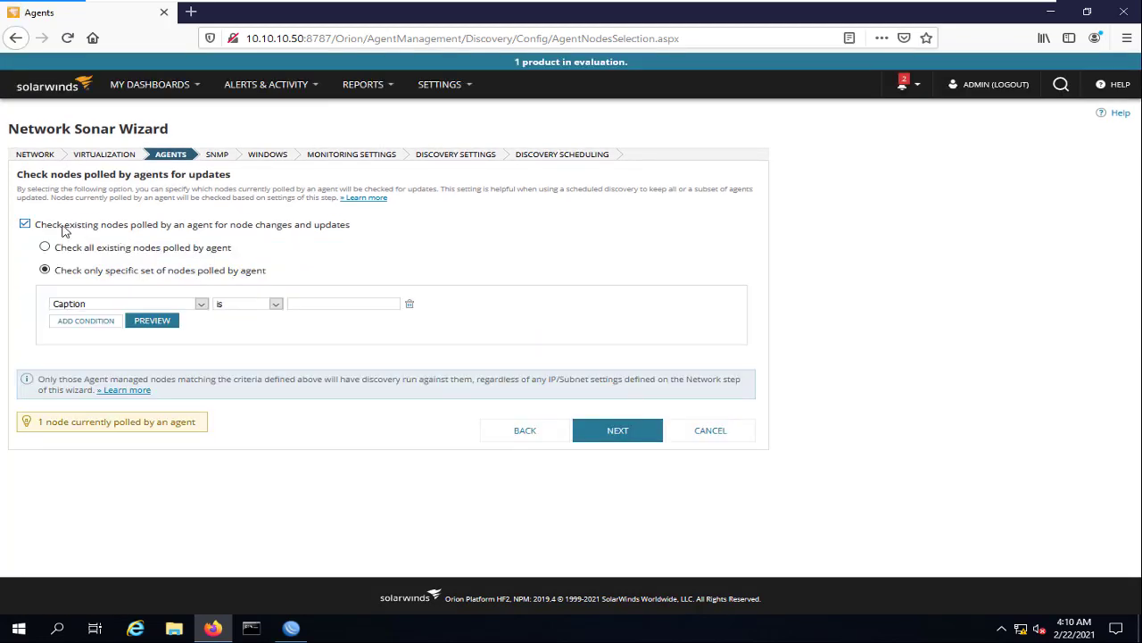
{"action": "left_click", "coordinate": [25, 225]}
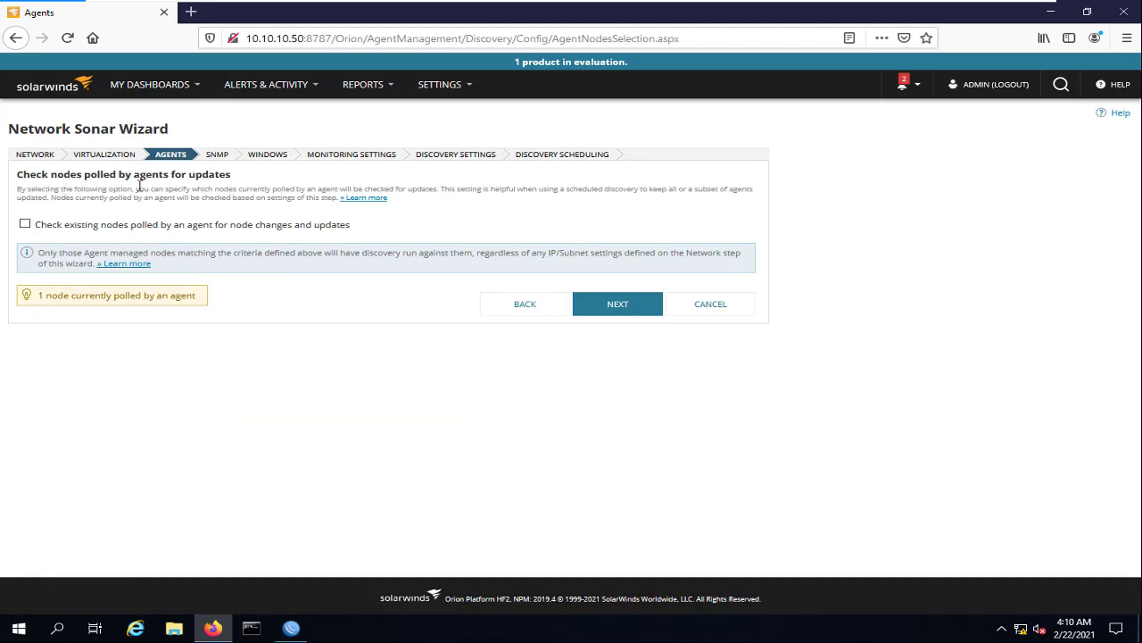
{"action": "left_click", "coordinate": [600, 308]}
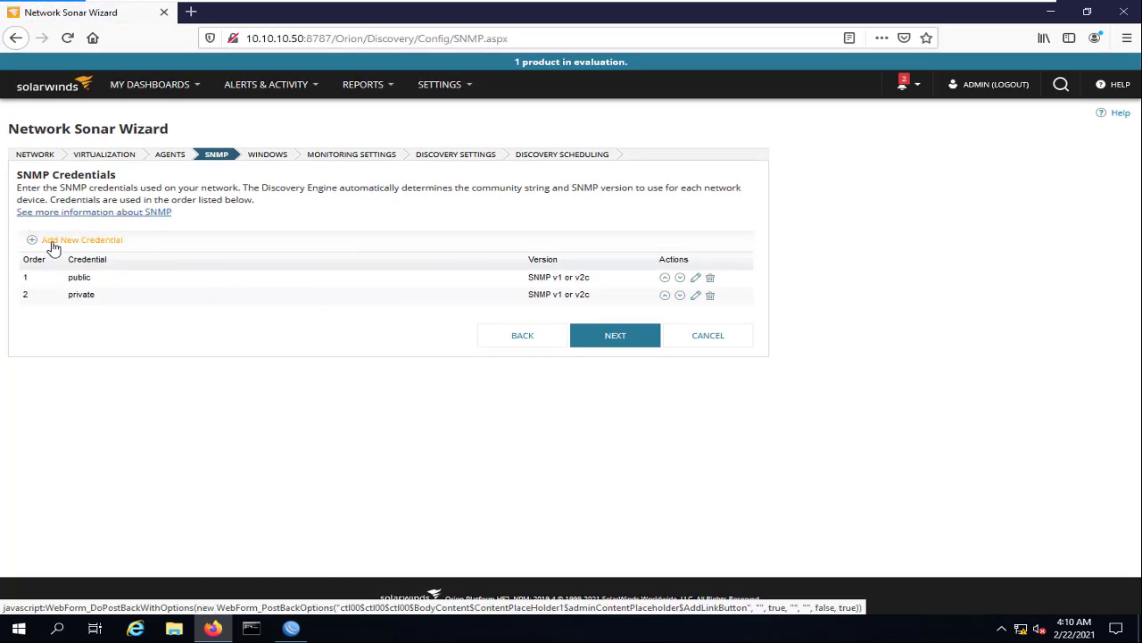
{"action": "double_click", "coordinate": [71, 279]}
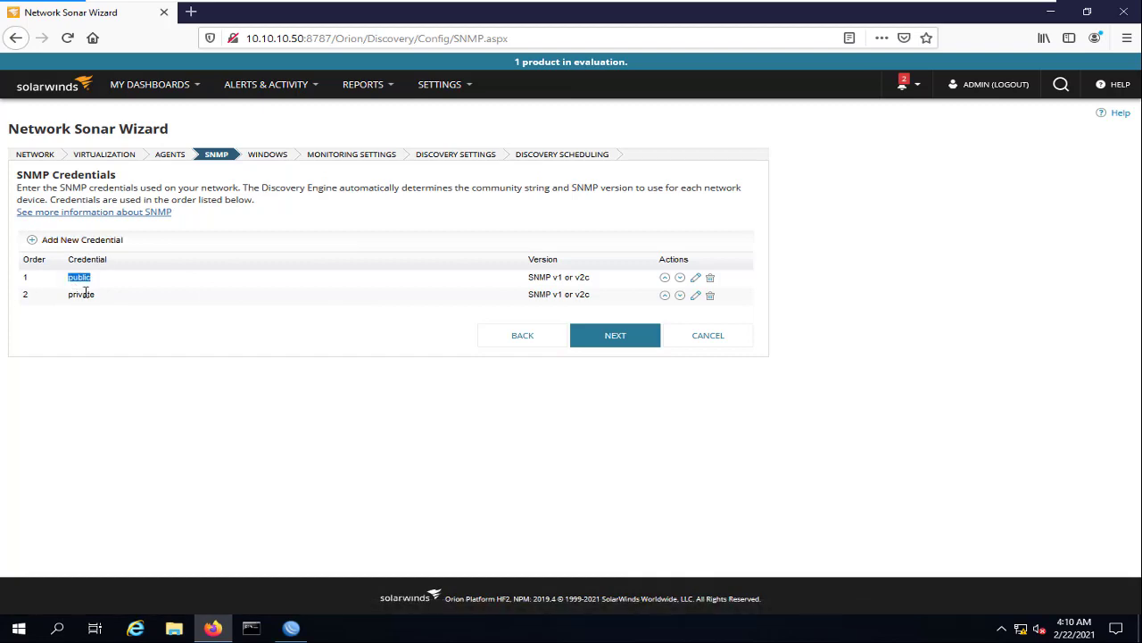
{"action": "double_click", "coordinate": [84, 293]}
{"action": "left_click", "coordinate": [97, 243]}
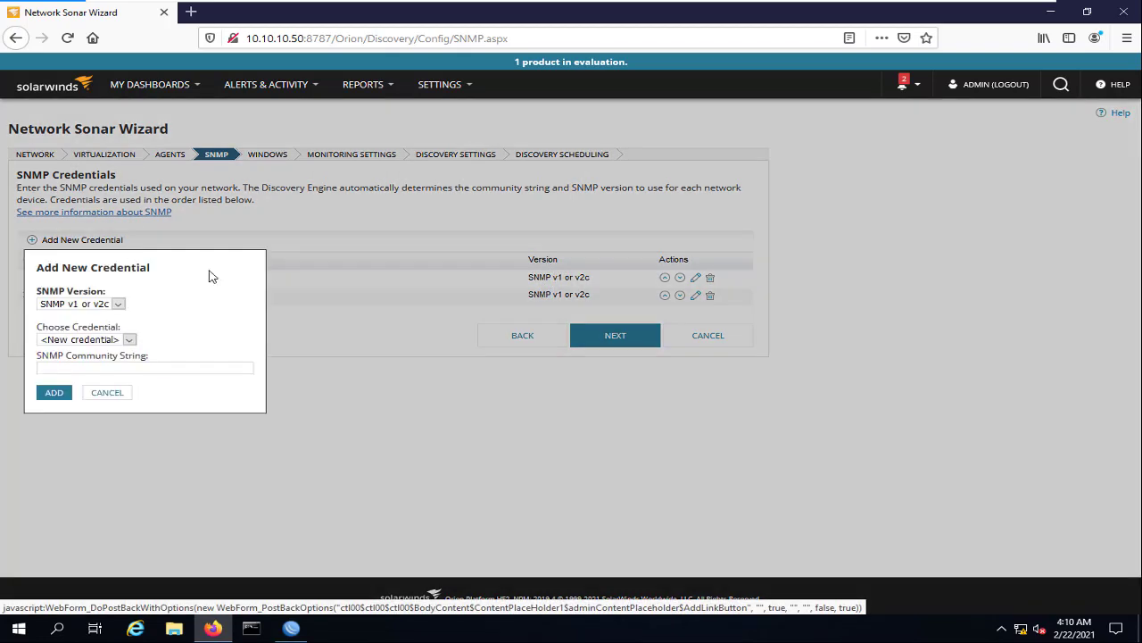
{"action": "left_click", "coordinate": [112, 340]}
{"action": "left_click", "coordinate": [113, 355]}
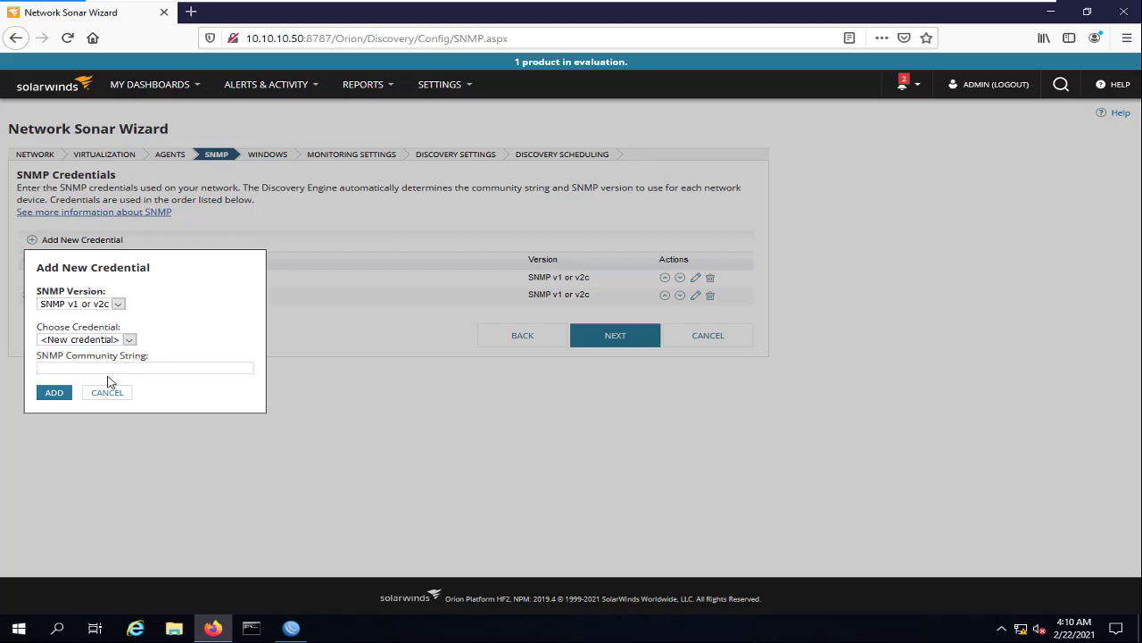
{"action": "left_click", "coordinate": [106, 366]}
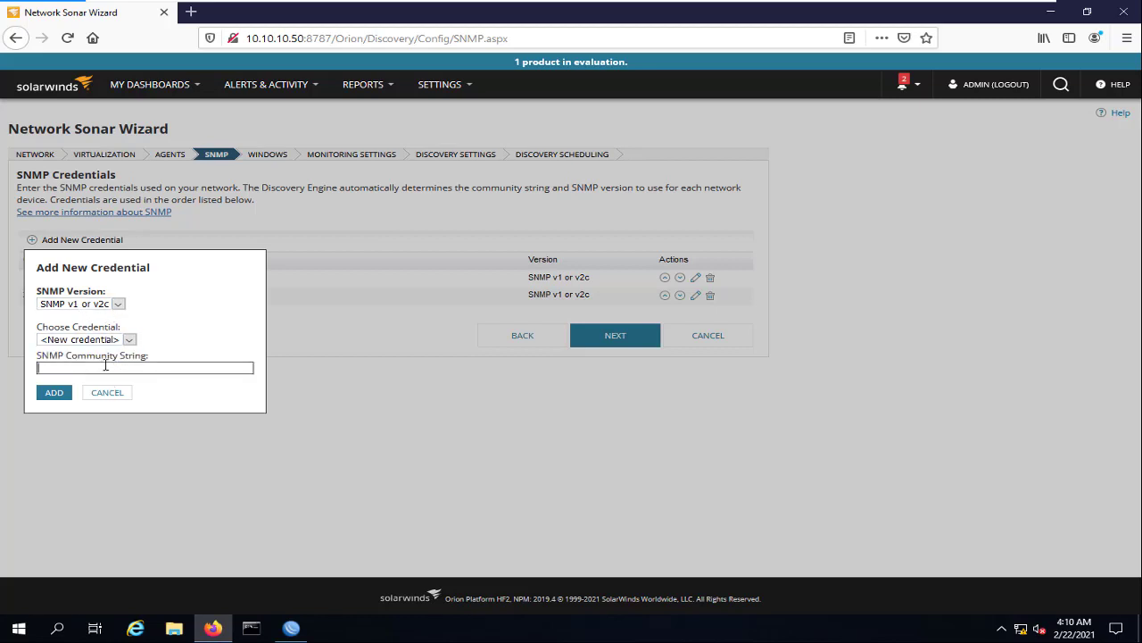
{"action": "left_click", "coordinate": [50, 398]}
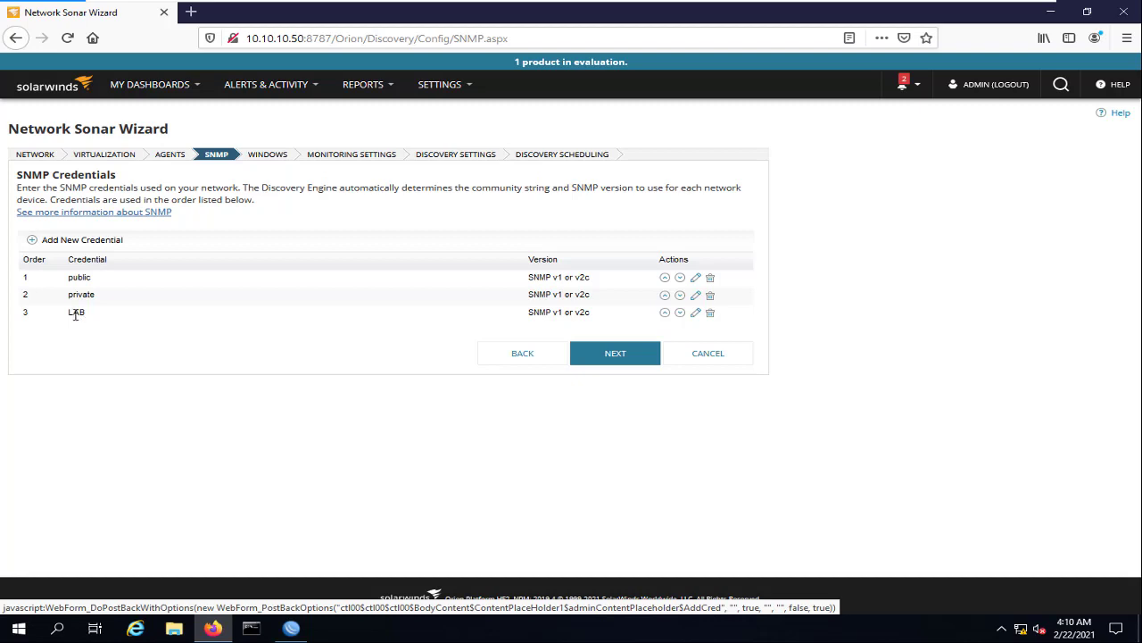
Delete the private and public community credentials so only LAB remains, then continue
{"action": "left_click", "coordinate": [711, 295]}
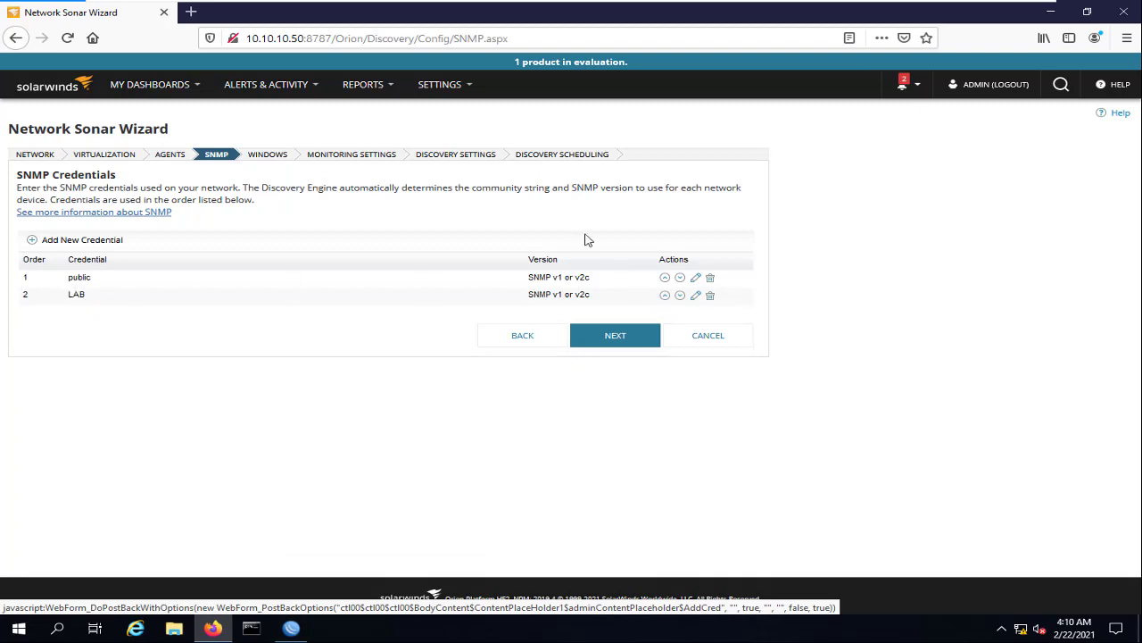
{"action": "left_click", "coordinate": [711, 278]}
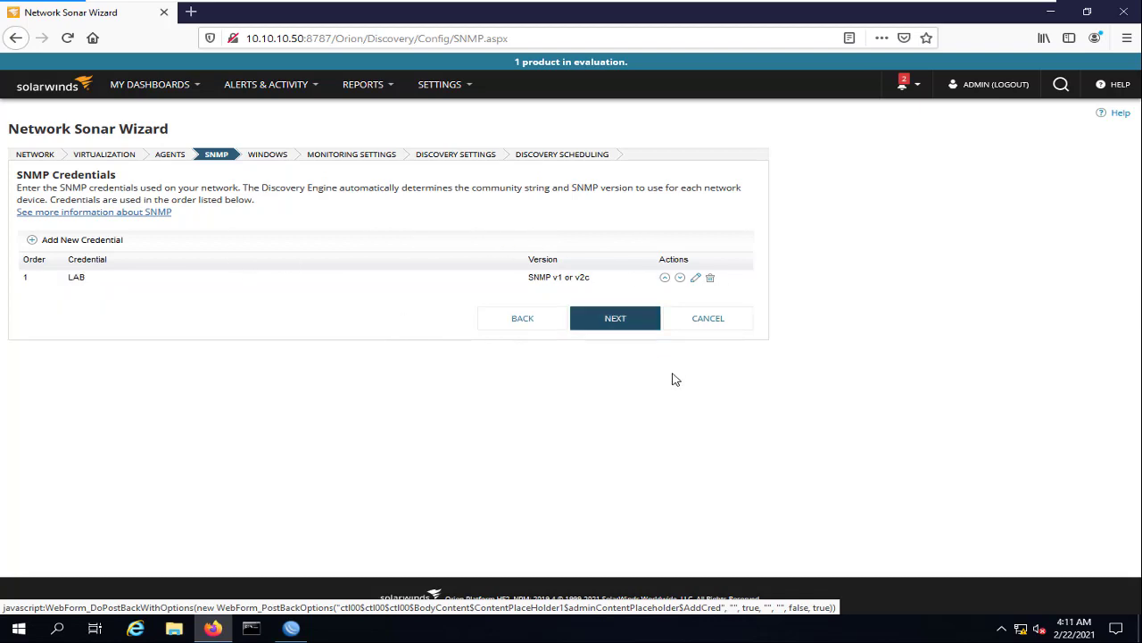
{"action": "left_click", "coordinate": [630, 327]}
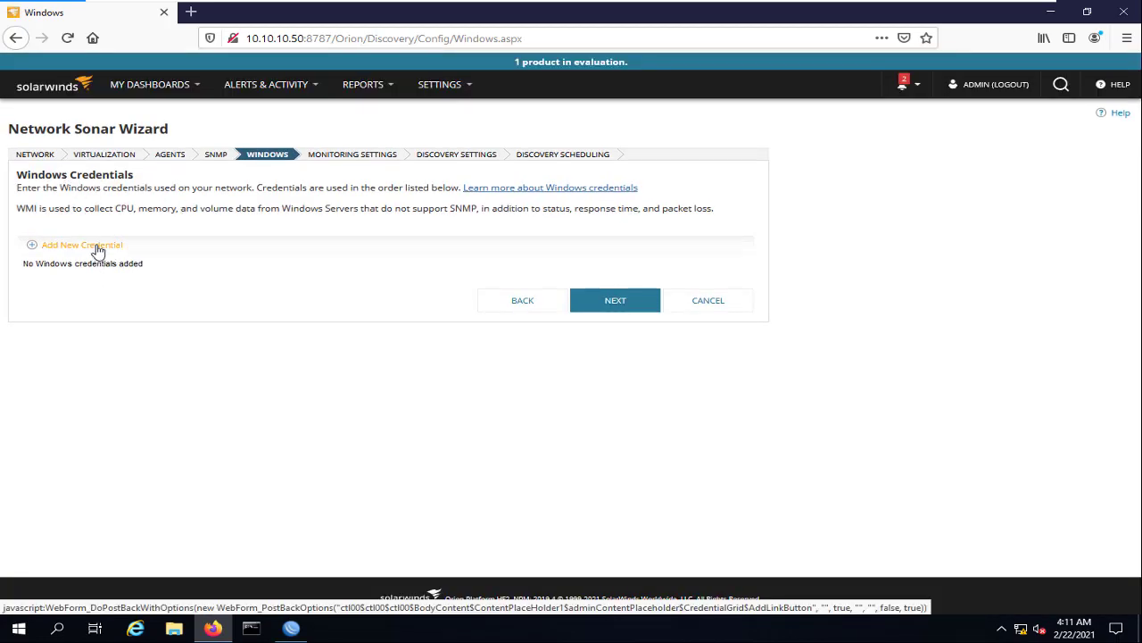
Start a Windows credential with a user name and password, then discard it without adding any
{"action": "left_click", "coordinate": [98, 251]}
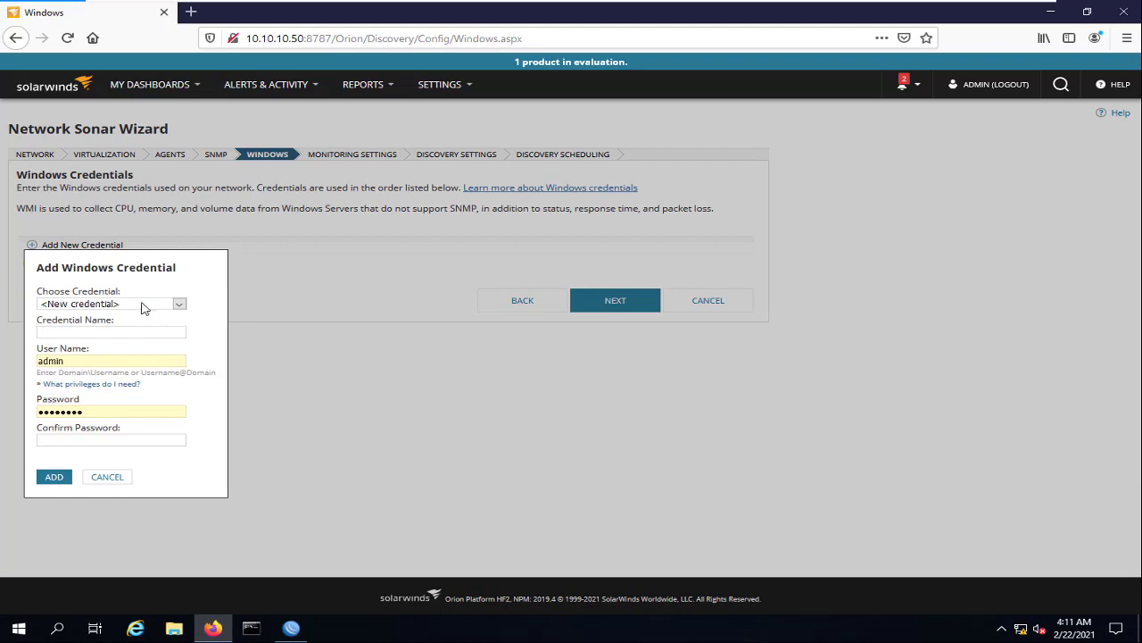
{"action": "left_click_drag", "start_coordinate": [104, 363], "coordinate": [2, 363]}
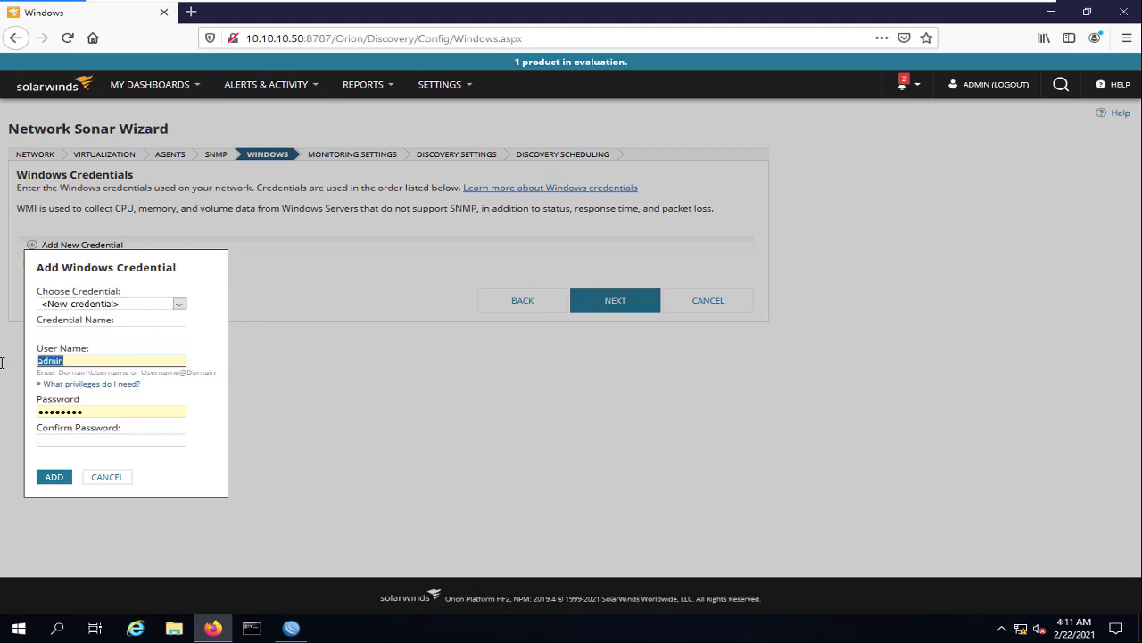
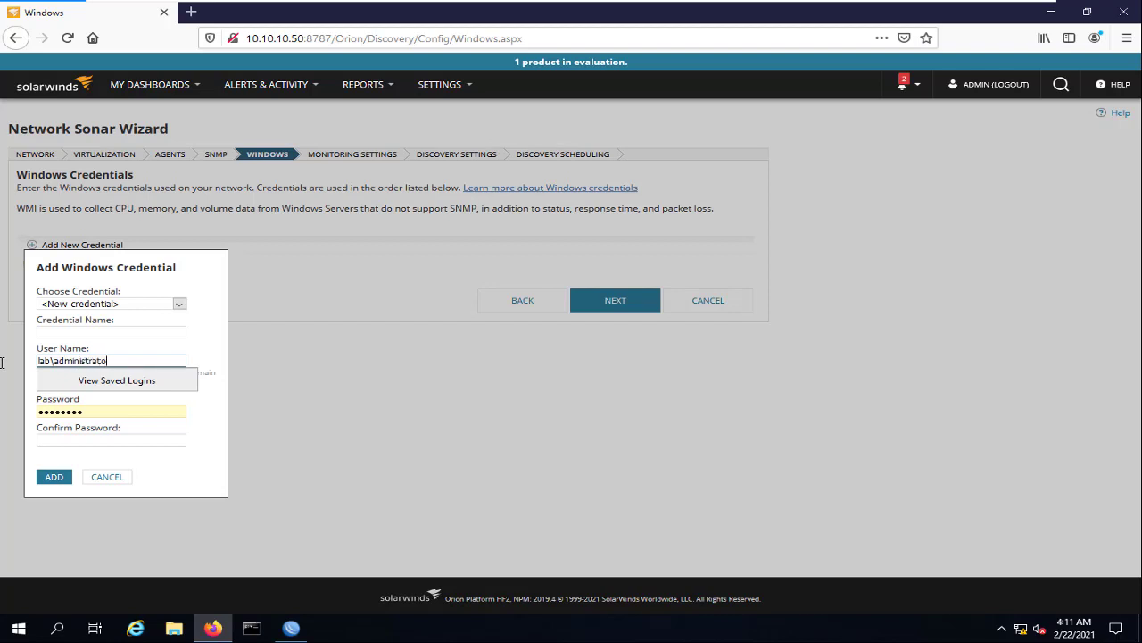
{"action": "left_click", "coordinate": [117, 406]}
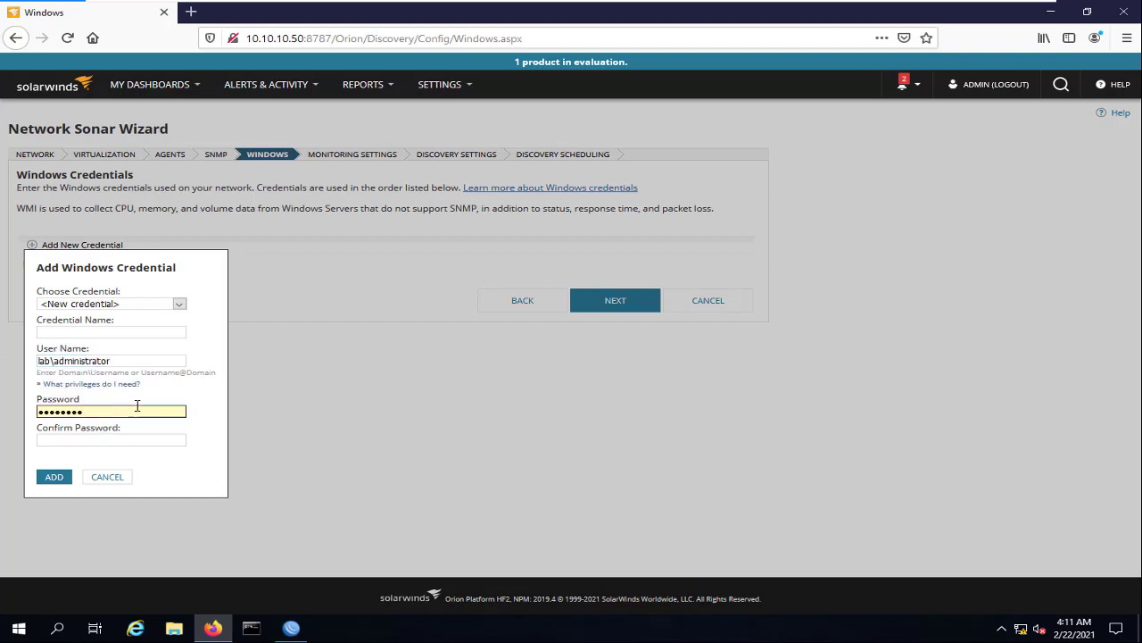
{"action": "left_click_drag", "start_coordinate": [138, 409], "coordinate": [10, 415]}
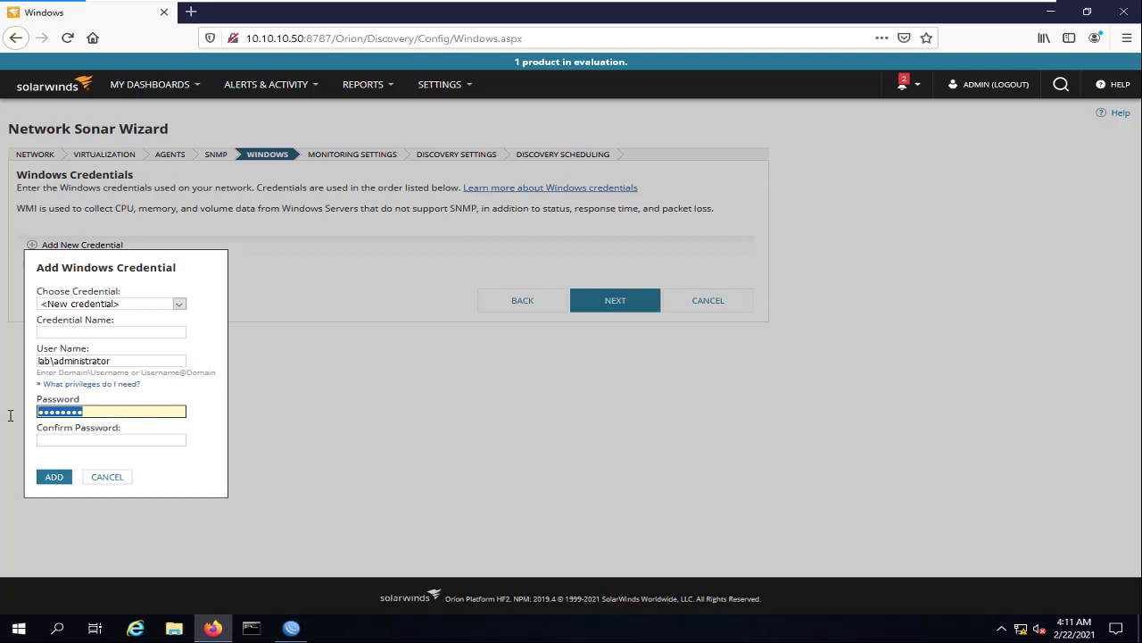
{"action": "left_click", "coordinate": [107, 438]}
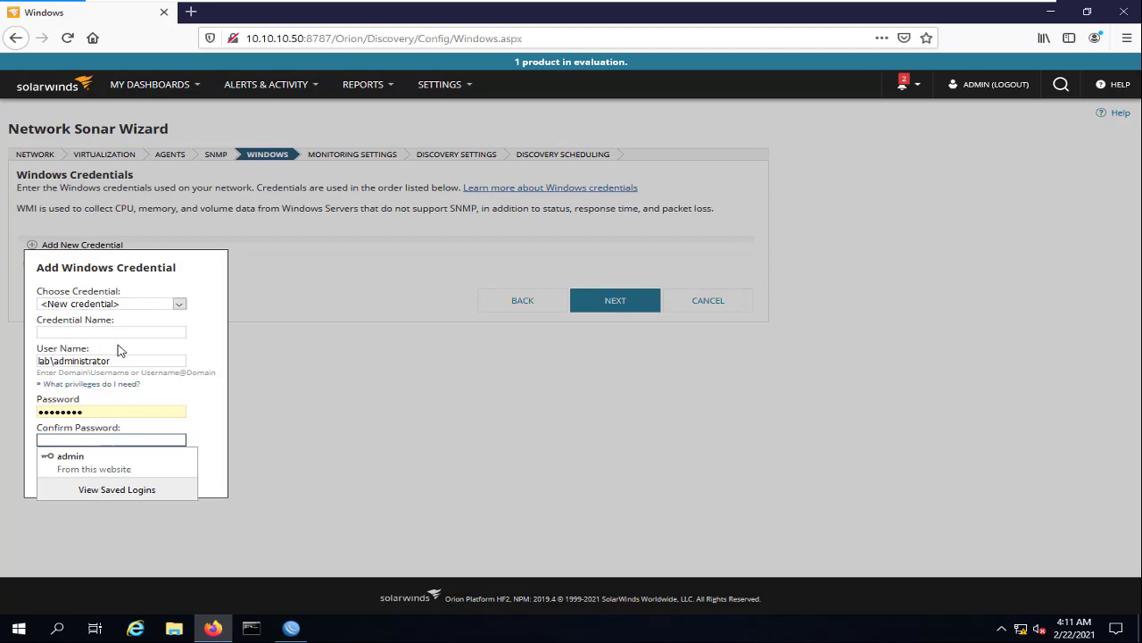
{"action": "left_click", "coordinate": [194, 467]}
{"action": "left_click", "coordinate": [116, 482]}
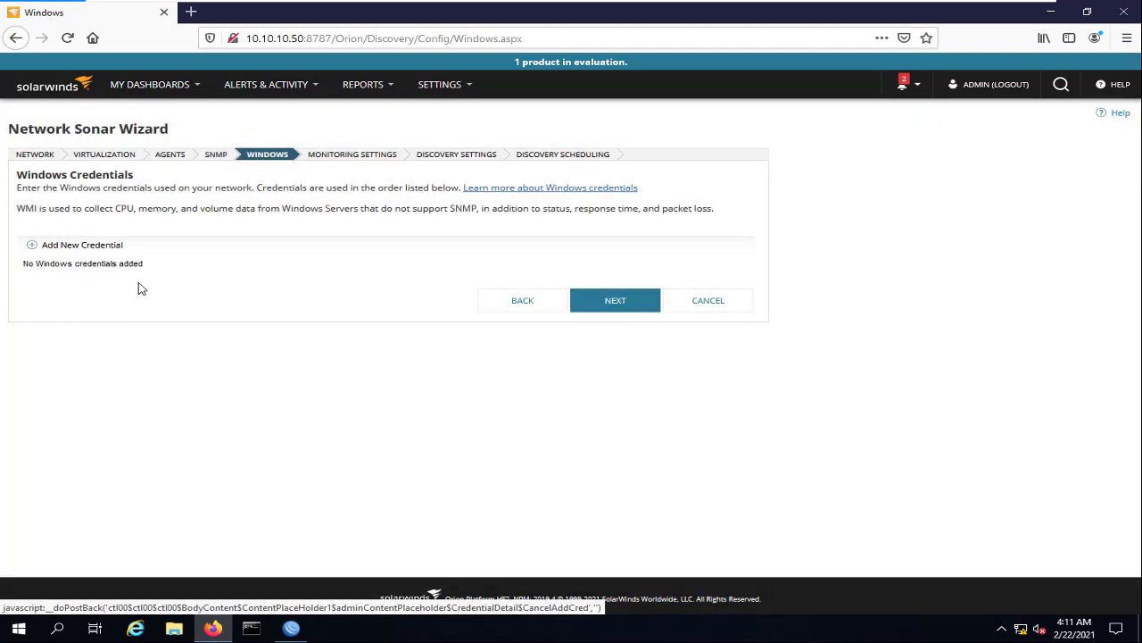
{"action": "left_click", "coordinate": [606, 301]}
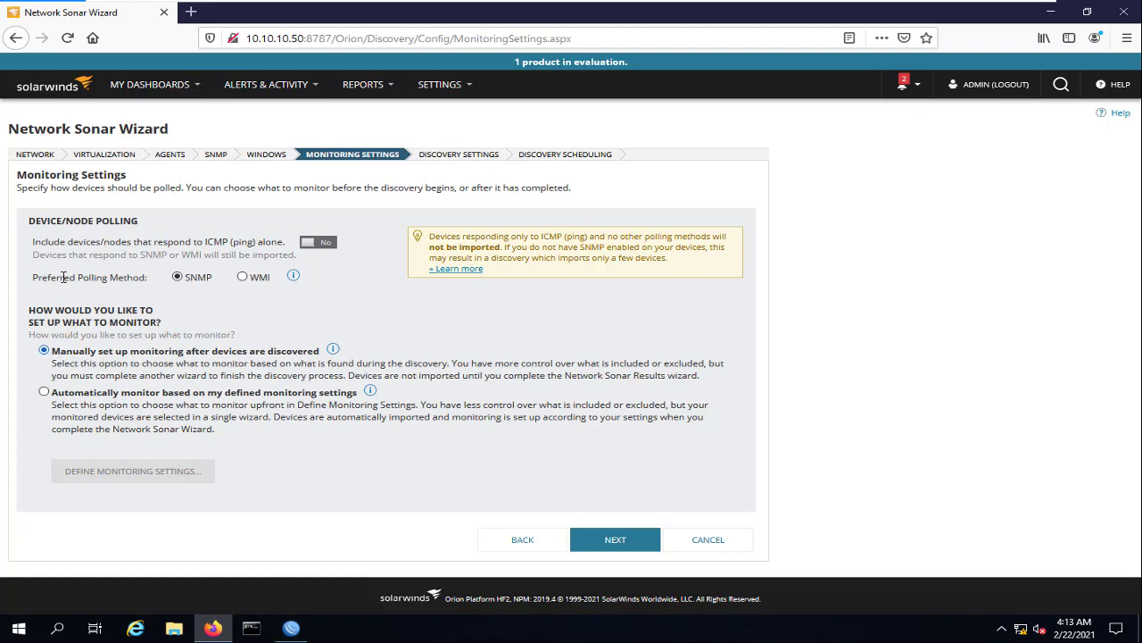
Keep SNMP as preferred polling with manual monitoring setup and proceed to Discovery Settings
{"action": "left_click", "coordinate": [615, 539]}
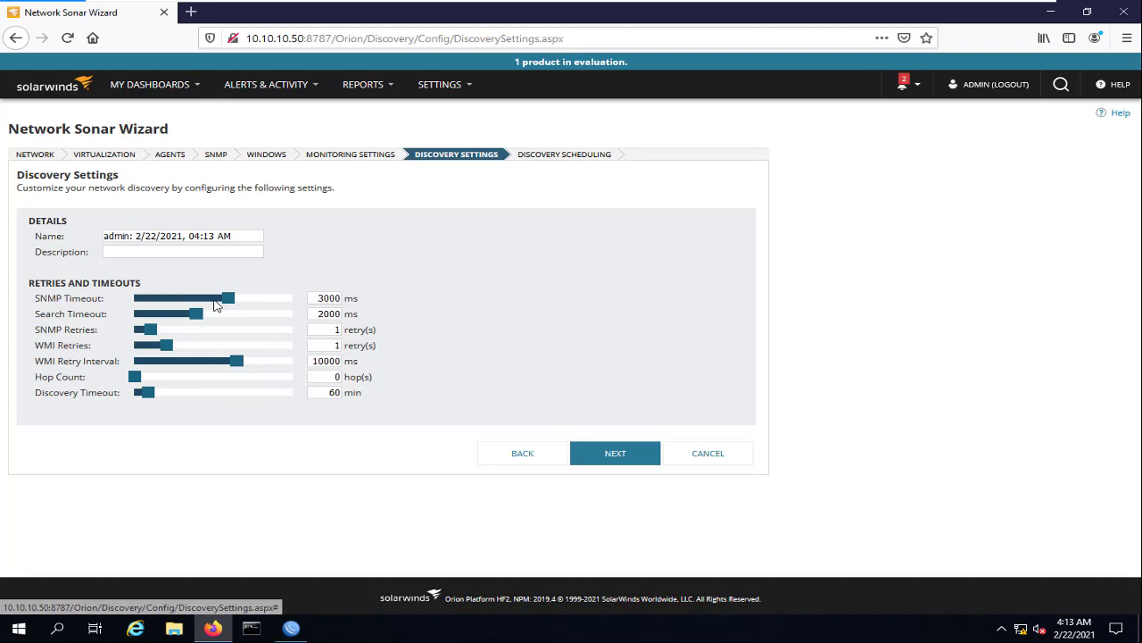
Lower the SNMP Timeout to 2505 ms and proceed to Discovery Scheduling
{"action": "left_click_drag", "start_coordinate": [233, 300], "coordinate": [211, 300]}
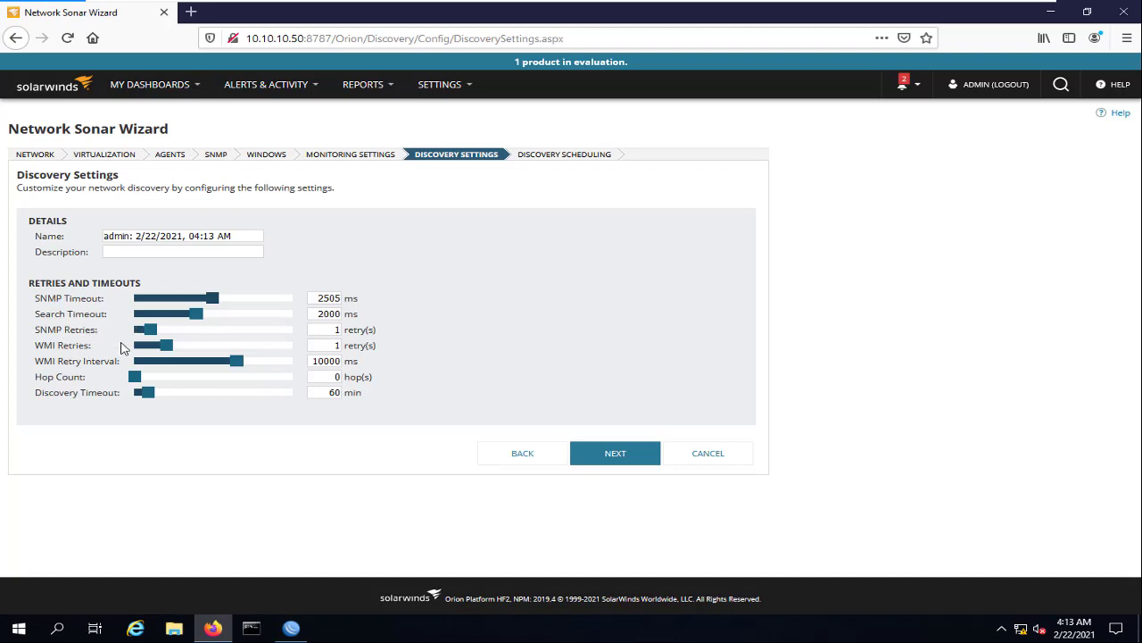
{"action": "left_click", "coordinate": [616, 458]}
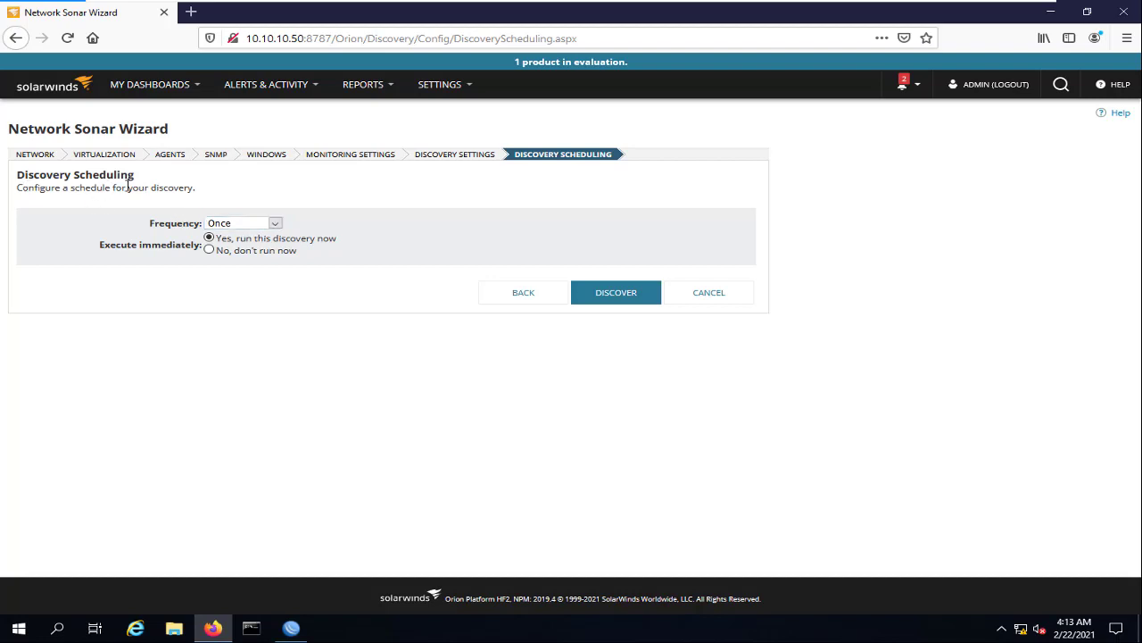
Try the Advanced frequency, cancel the custom frequency, then run discovery Once immediately
{"action": "left_click", "coordinate": [275, 225]}
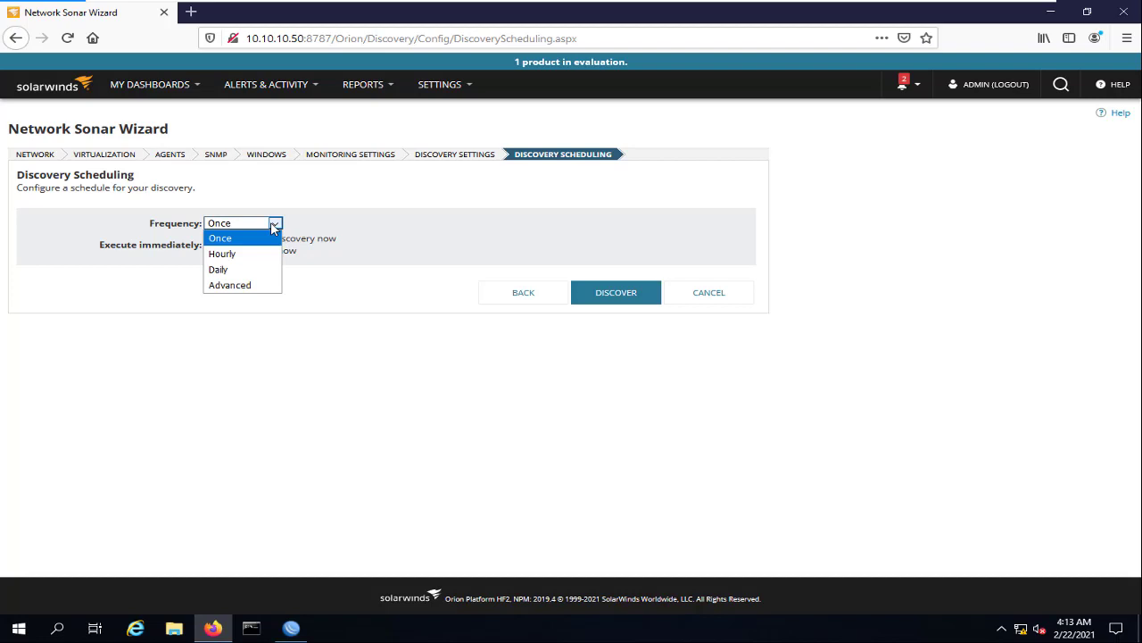
{"action": "left_click", "coordinate": [243, 285]}
{"action": "left_click", "coordinate": [350, 272]}
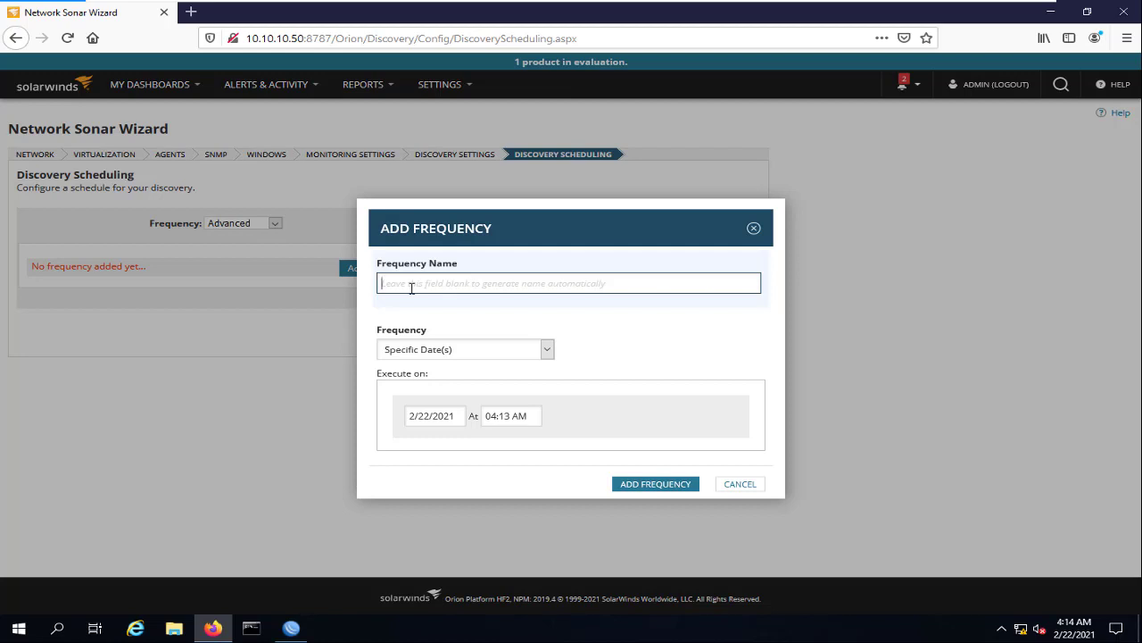
{"action": "left_click", "coordinate": [740, 483]}
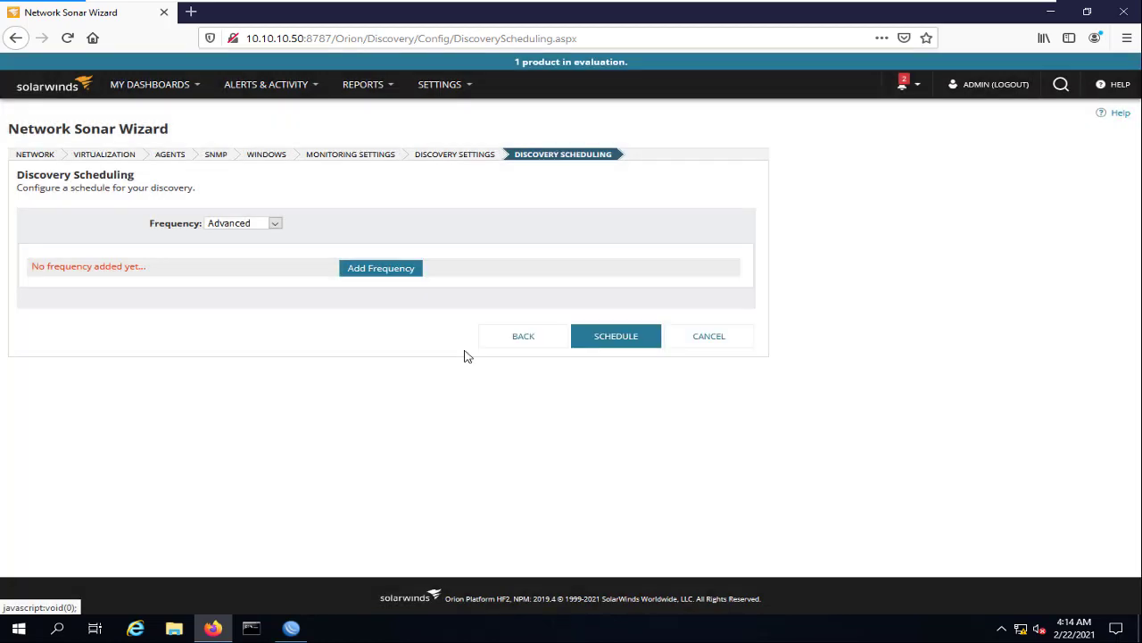
{"action": "left_click", "coordinate": [268, 223]}
{"action": "left_click", "coordinate": [228, 238]}
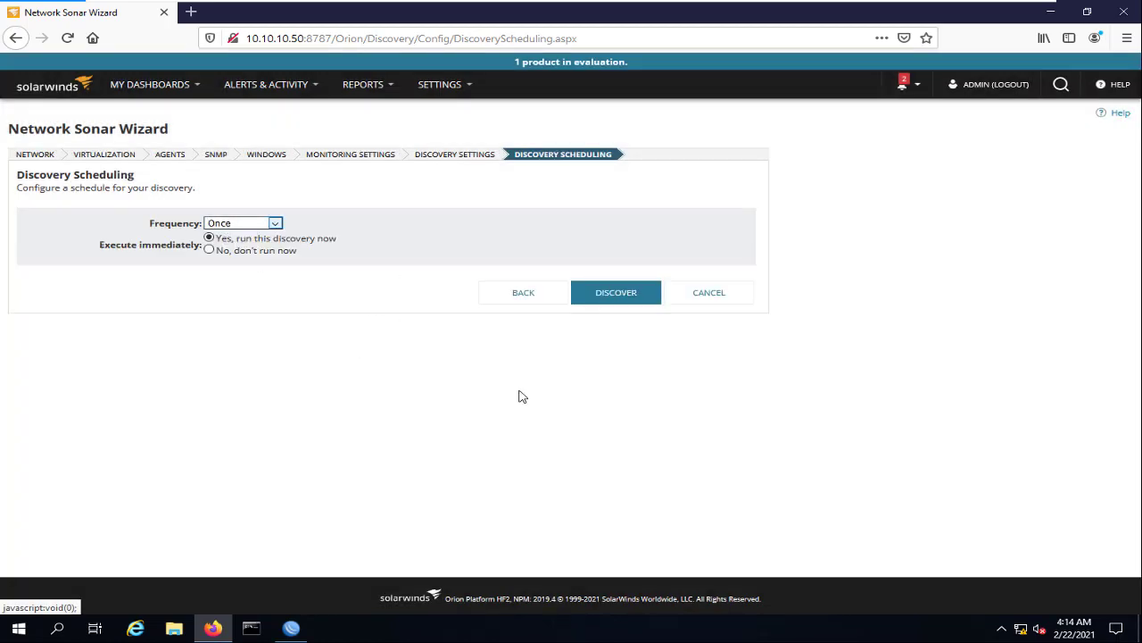
{"action": "left_click", "coordinate": [626, 304]}
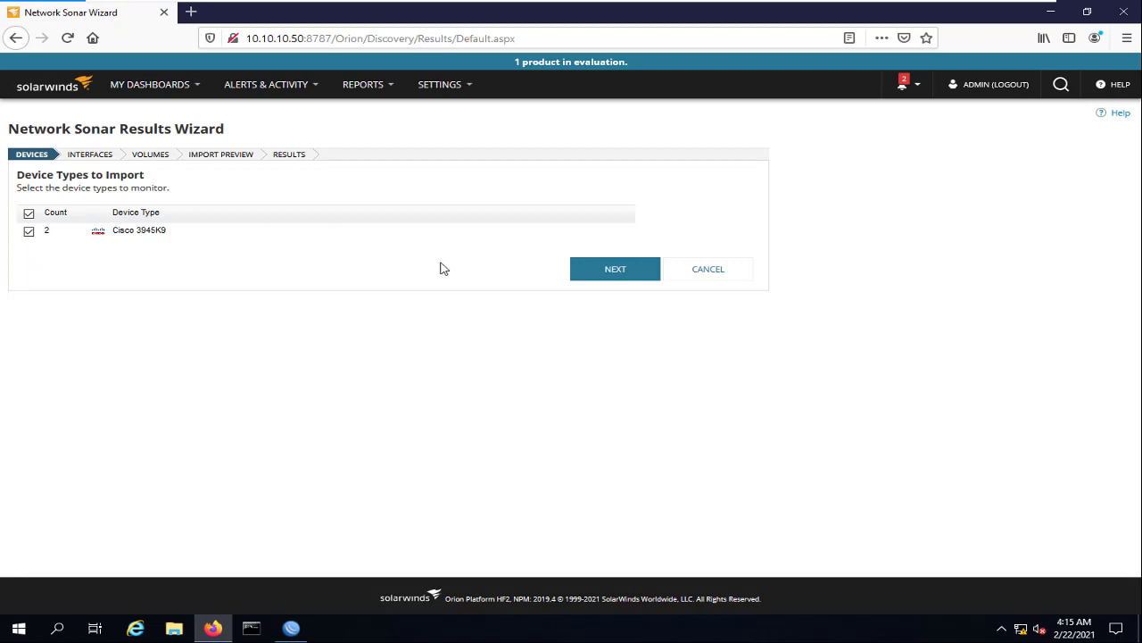
Step through interfaces and volumes, import routers R1 and R2, and finish the wizard
{"action": "left_click", "coordinate": [604, 271]}
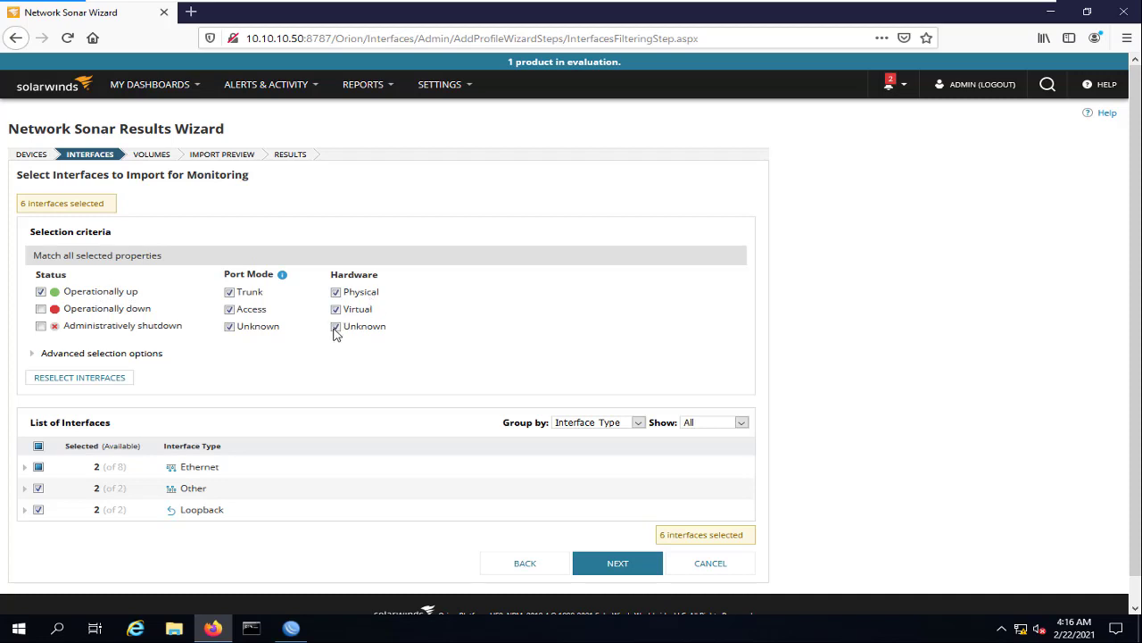
{"action": "scroll", "coordinate": [177, 342], "scroll_direction": "down", "scroll_amount": 1}
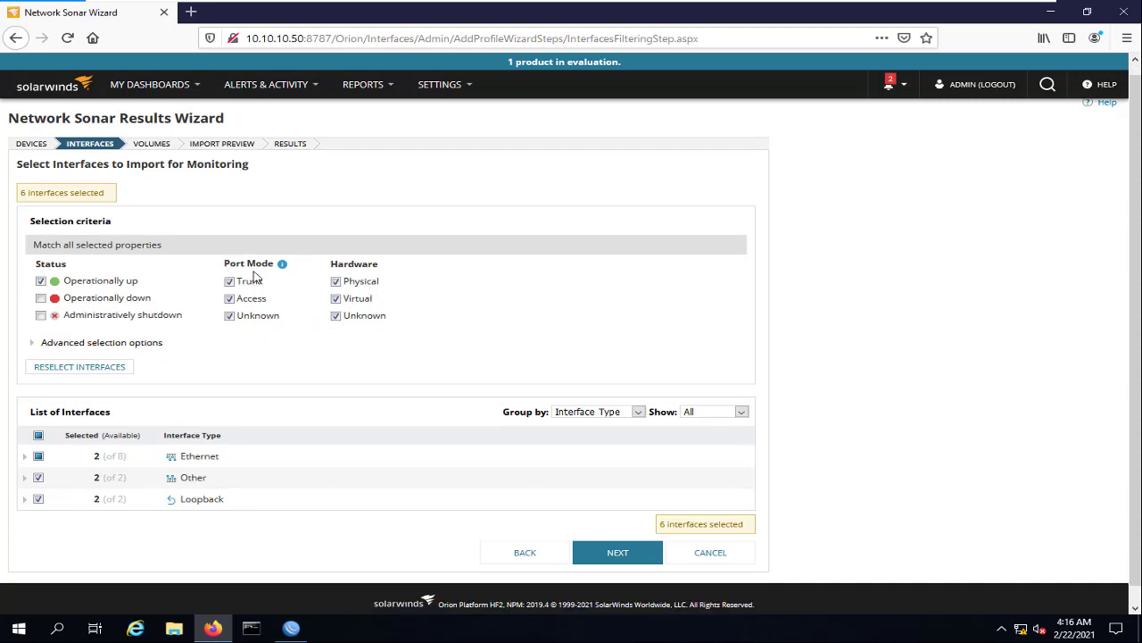
{"action": "left_click", "coordinate": [624, 539]}
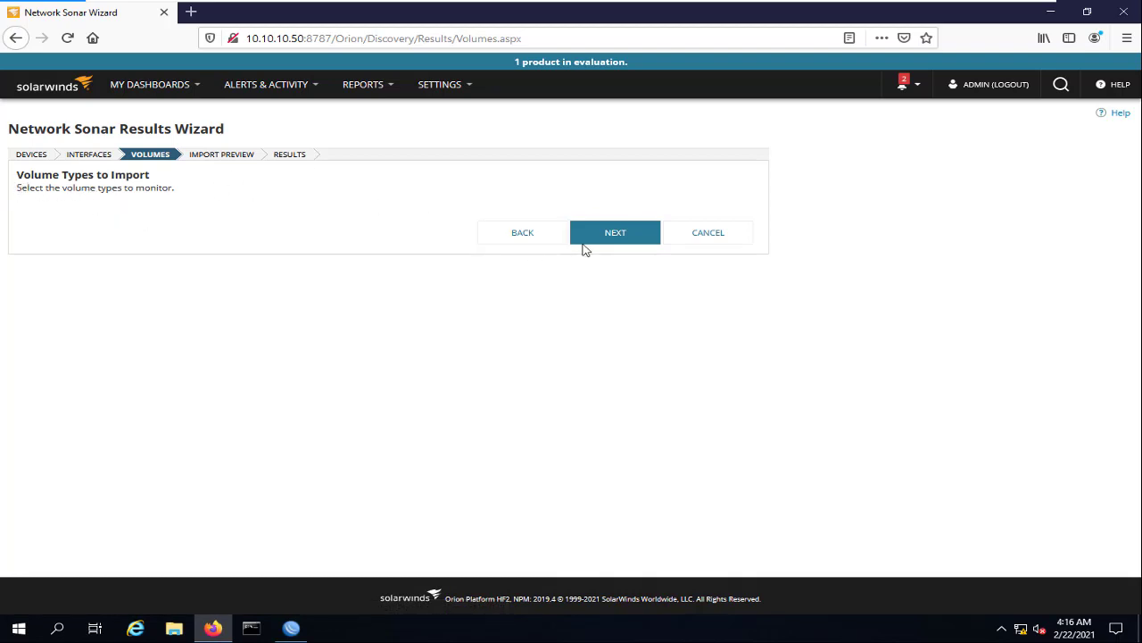
{"action": "left_click", "coordinate": [619, 240]}
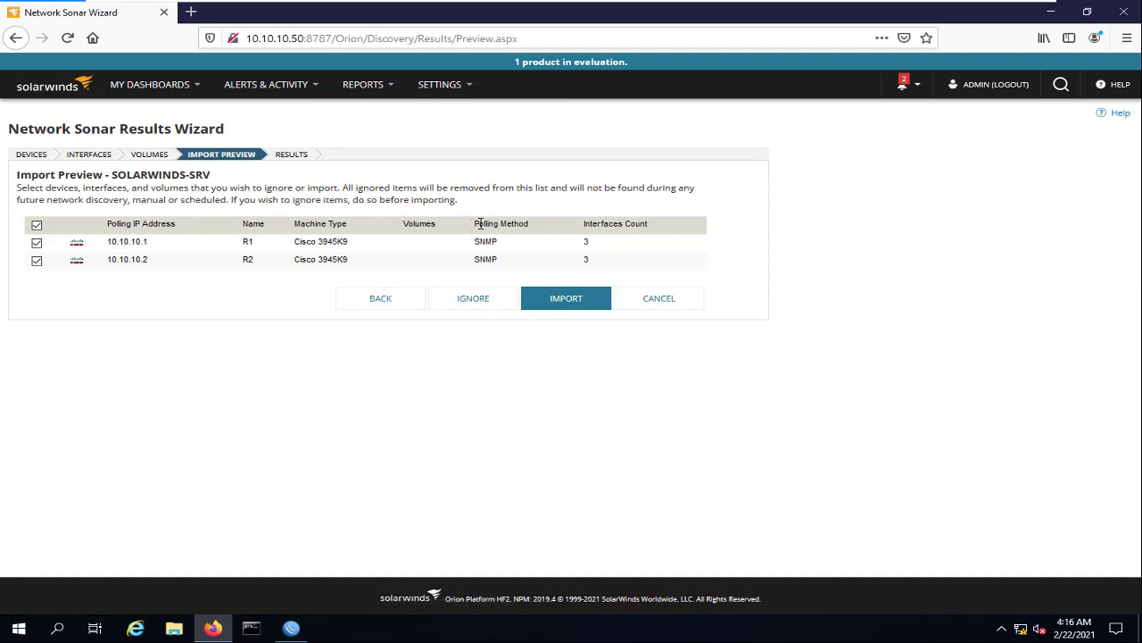
{"action": "left_click", "coordinate": [567, 304]}
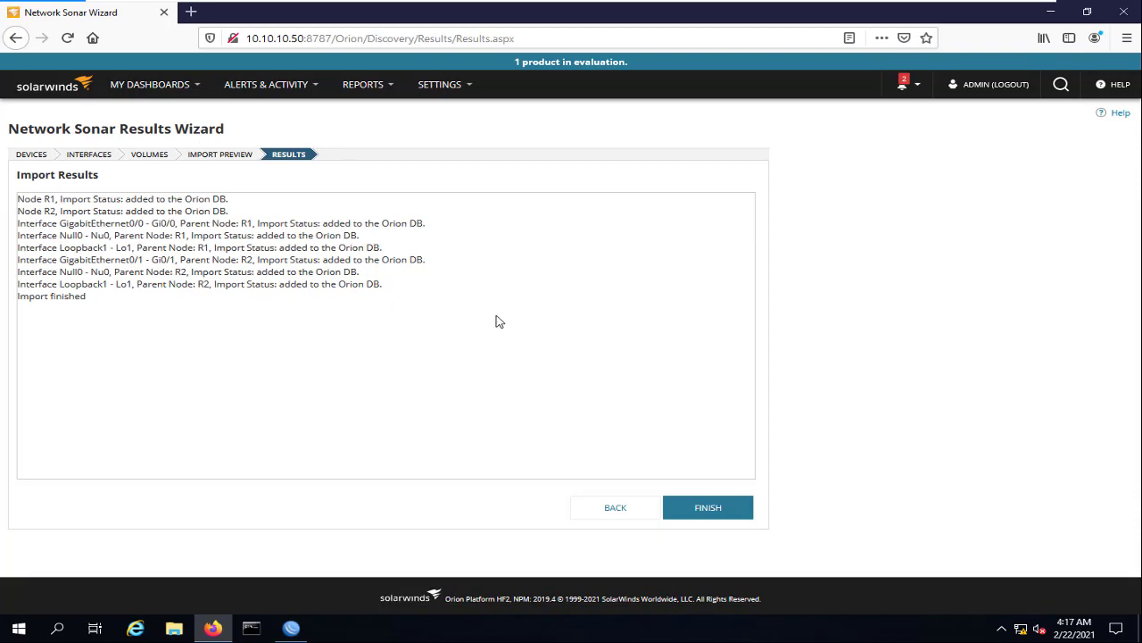
{"action": "left_click", "coordinate": [727, 510]}
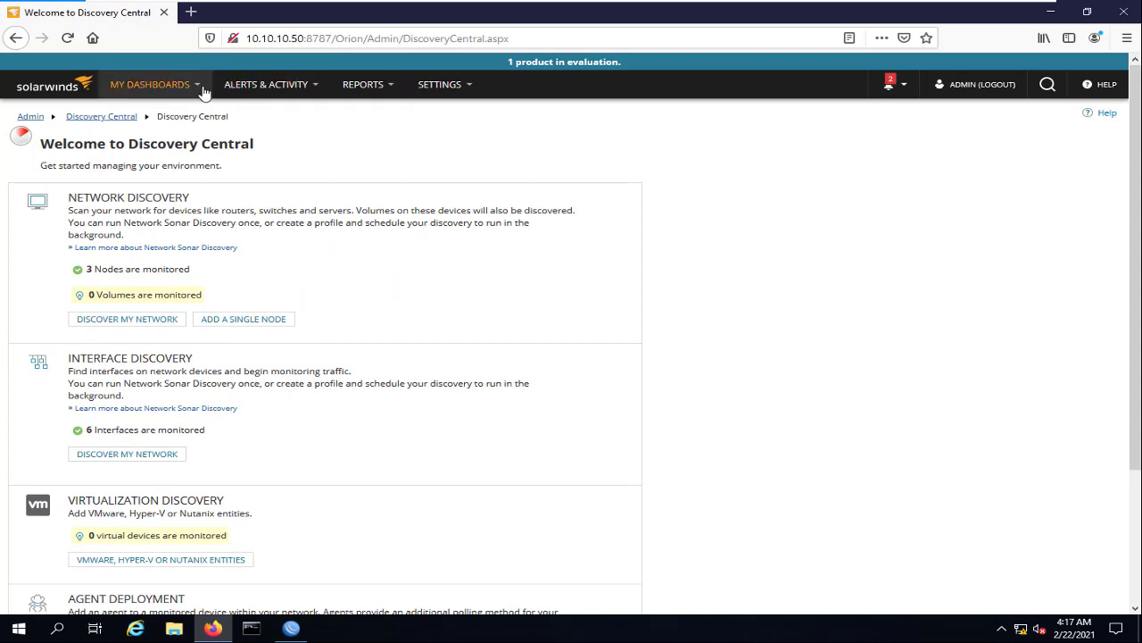
From the Summary dashboard, expand All Nodes to Cisco > Up and open R1's Node Details
{"action": "mouse_move", "coordinate": [204, 93]}
{"action": "left_click", "coordinate": [159, 148]}
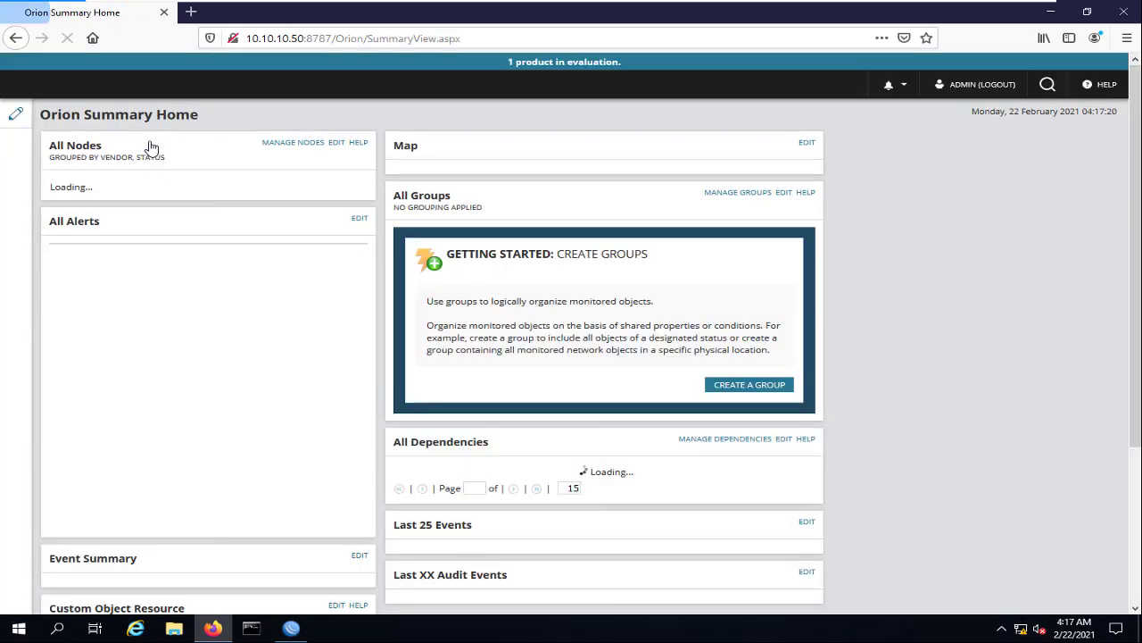
{"action": "left_click", "coordinate": [56, 188]}
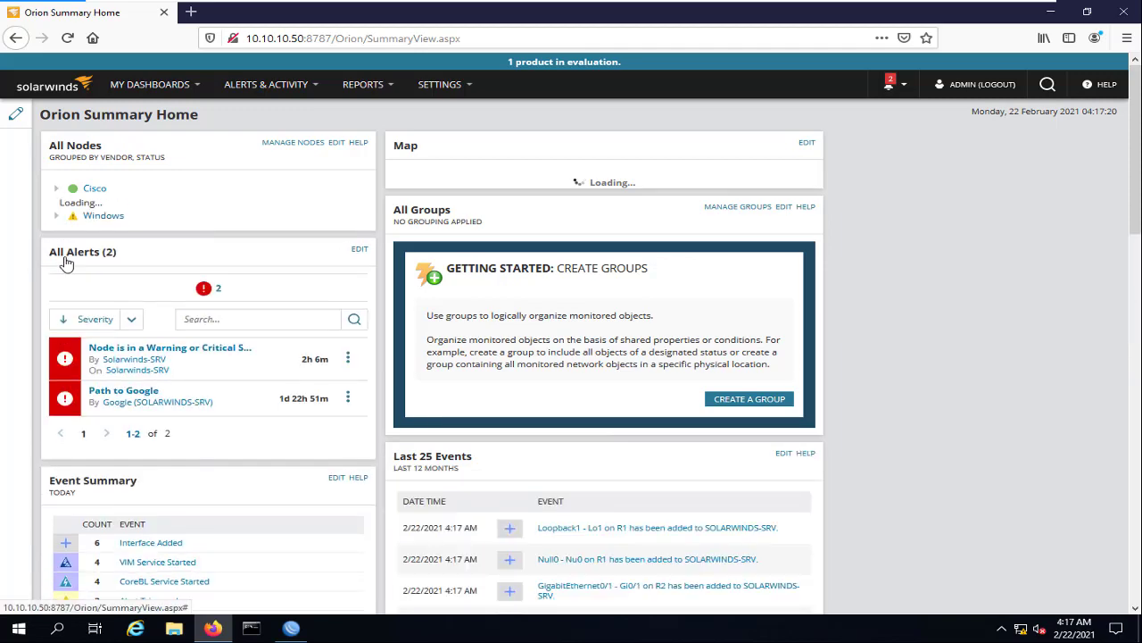
{"action": "left_click", "coordinate": [66, 205]}
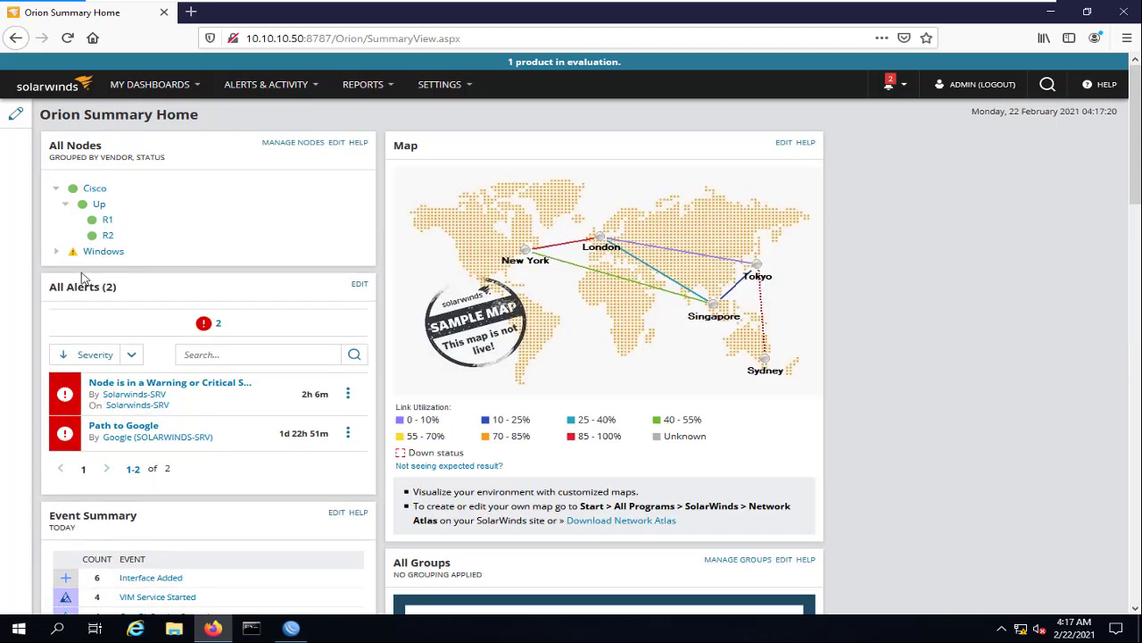
{"action": "left_click", "coordinate": [104, 223]}
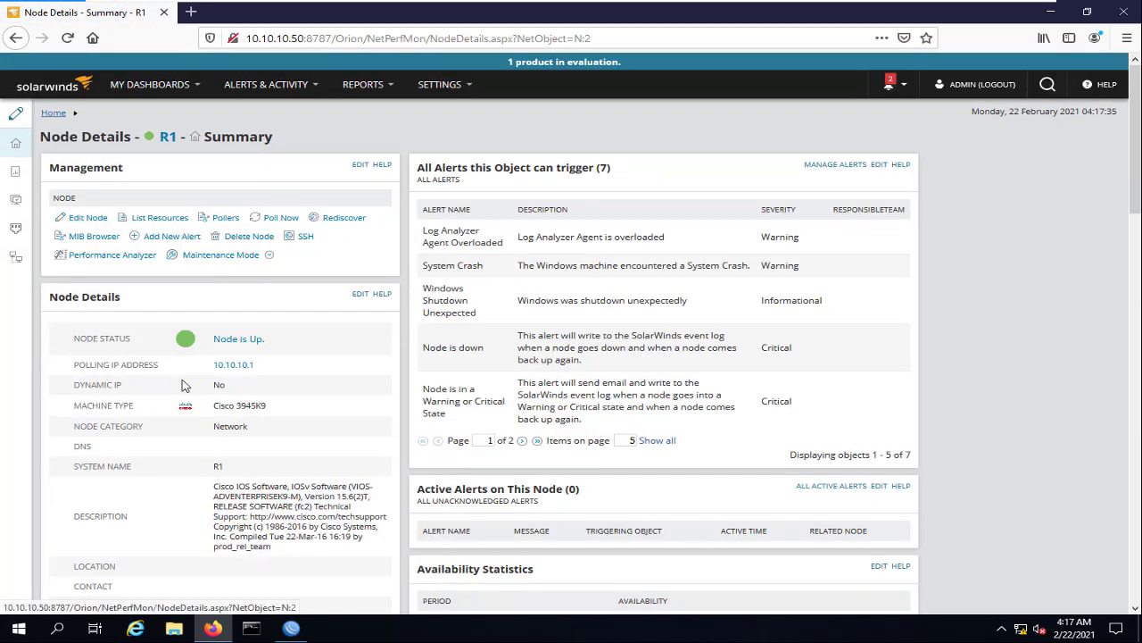
Scroll to R1's Polling Details and highlight its SNMP polling method
{"action": "scroll", "coordinate": [259, 370], "scroll_direction": "down", "scroll_amount": 5}
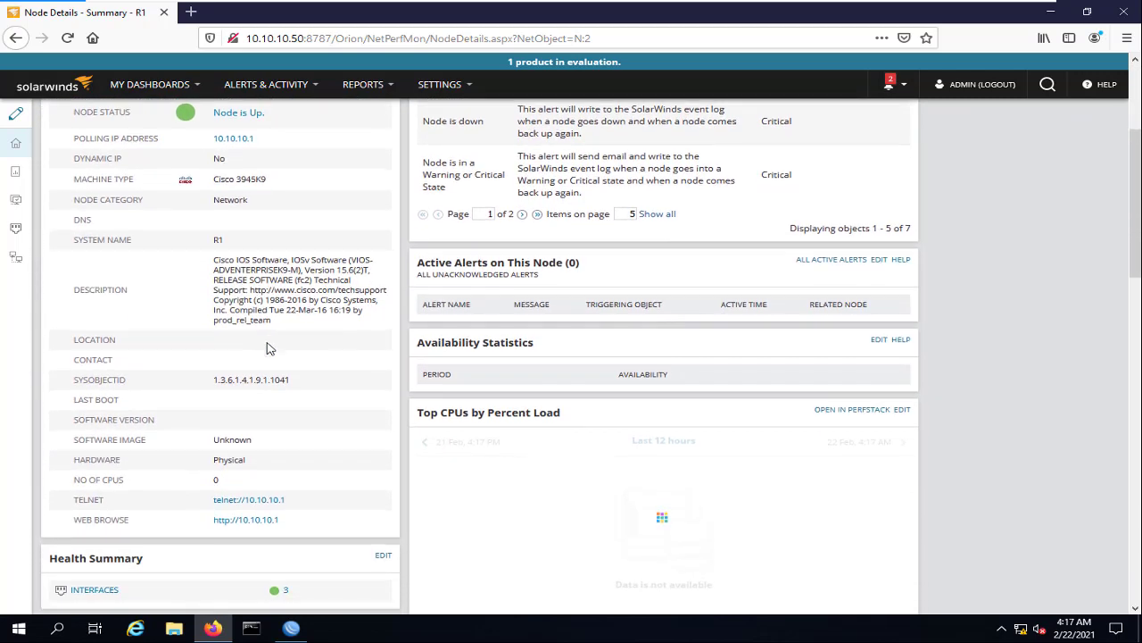
{"action": "scroll", "coordinate": [270, 348], "scroll_direction": "down", "scroll_amount": 2}
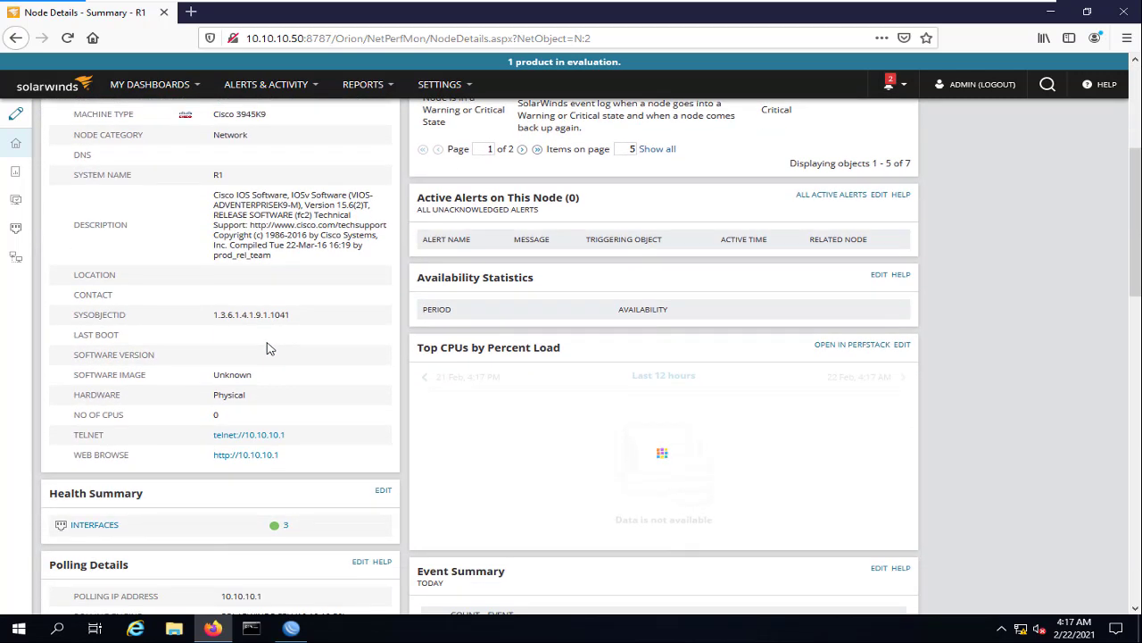
{"action": "scroll", "coordinate": [270, 349], "scroll_direction": "down", "scroll_amount": 5}
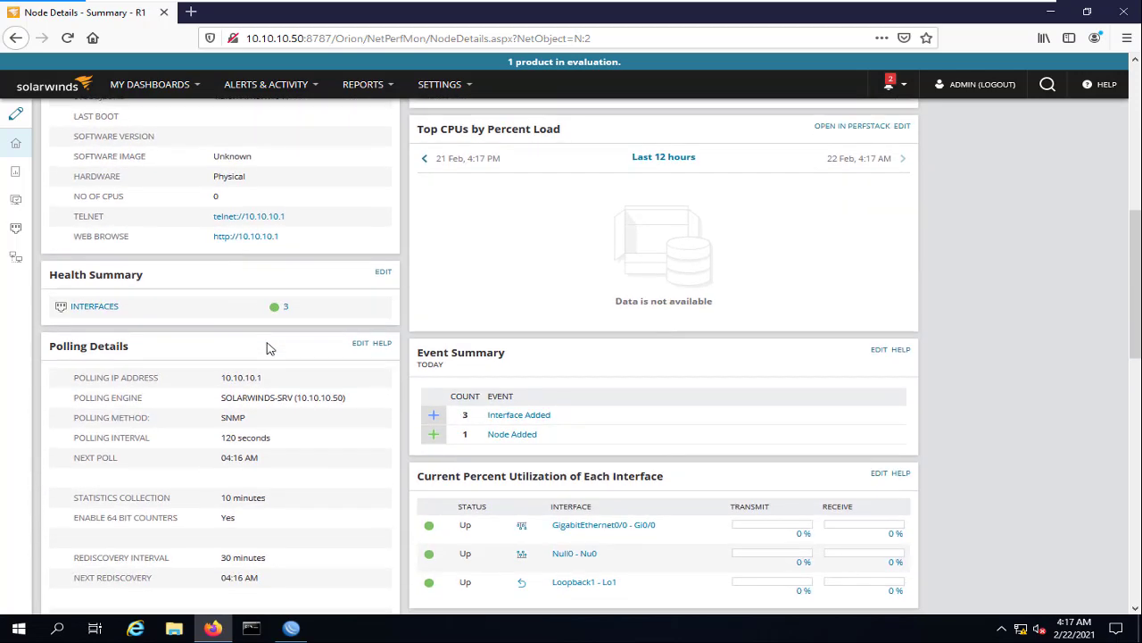
{"action": "scroll", "coordinate": [270, 348], "scroll_direction": "down", "scroll_amount": 2}
{"action": "left_click_drag", "start_coordinate": [104, 345], "coordinate": [277, 353]}
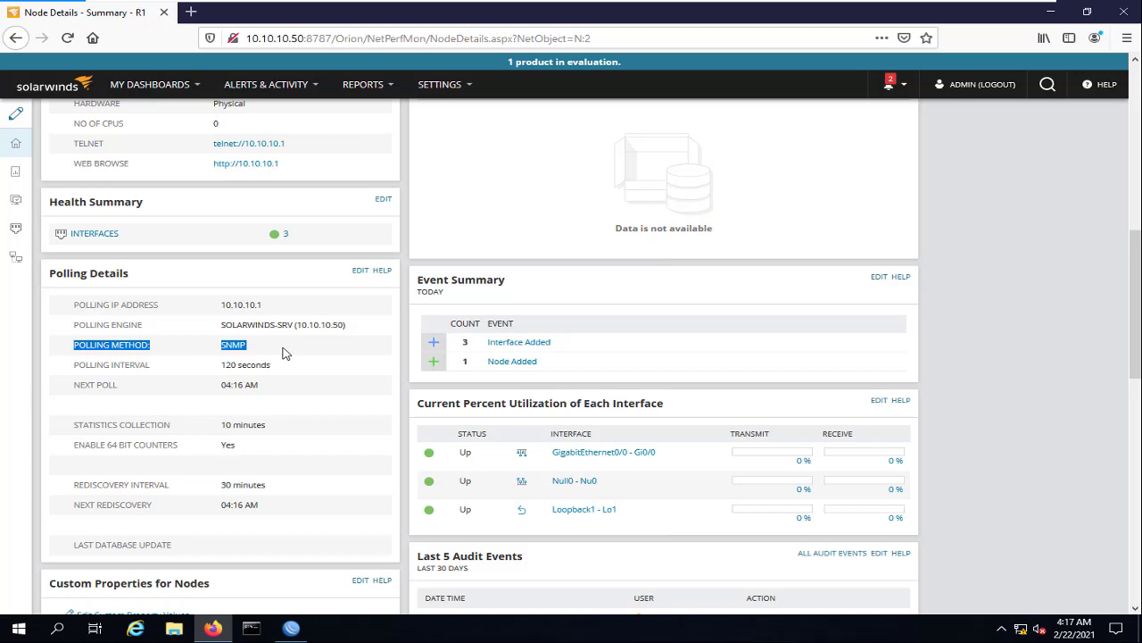
Return to the Orion Summary dashboard and collapse the Windows nodes group
{"action": "scroll", "coordinate": [284, 353], "scroll_direction": "up", "scroll_amount": 8}
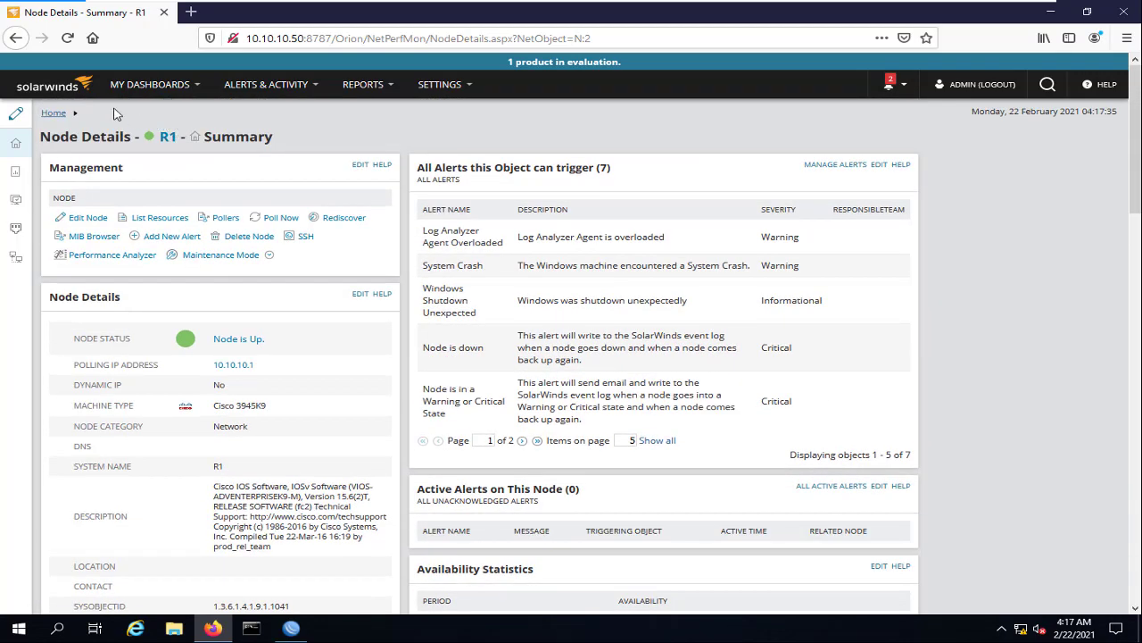
{"action": "left_click", "coordinate": [152, 85]}
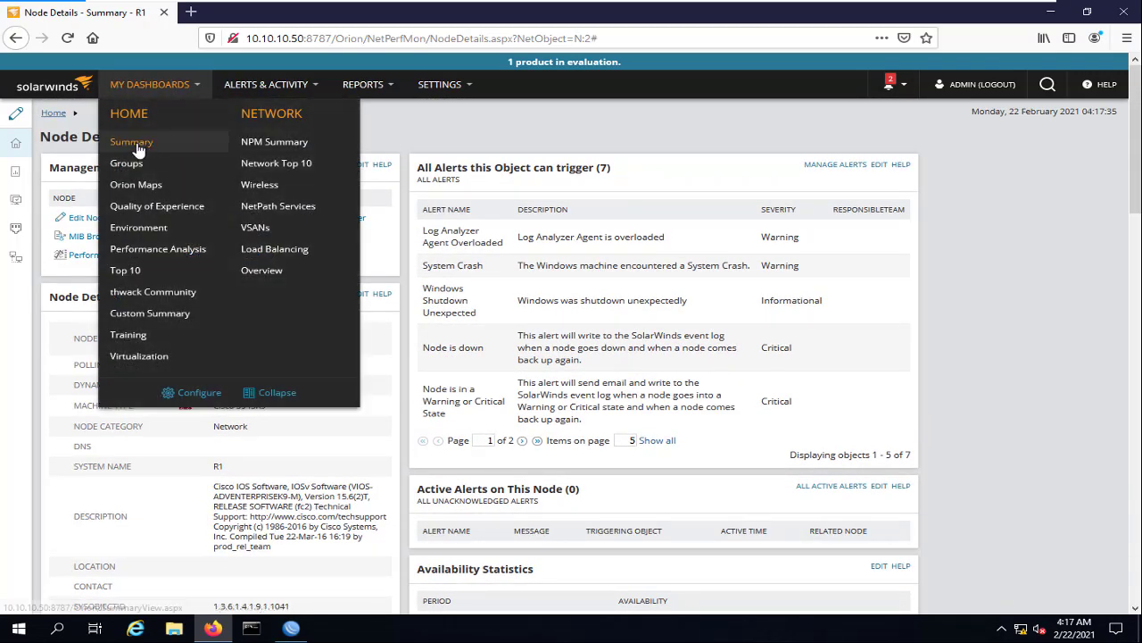
{"action": "left_click", "coordinate": [134, 143]}
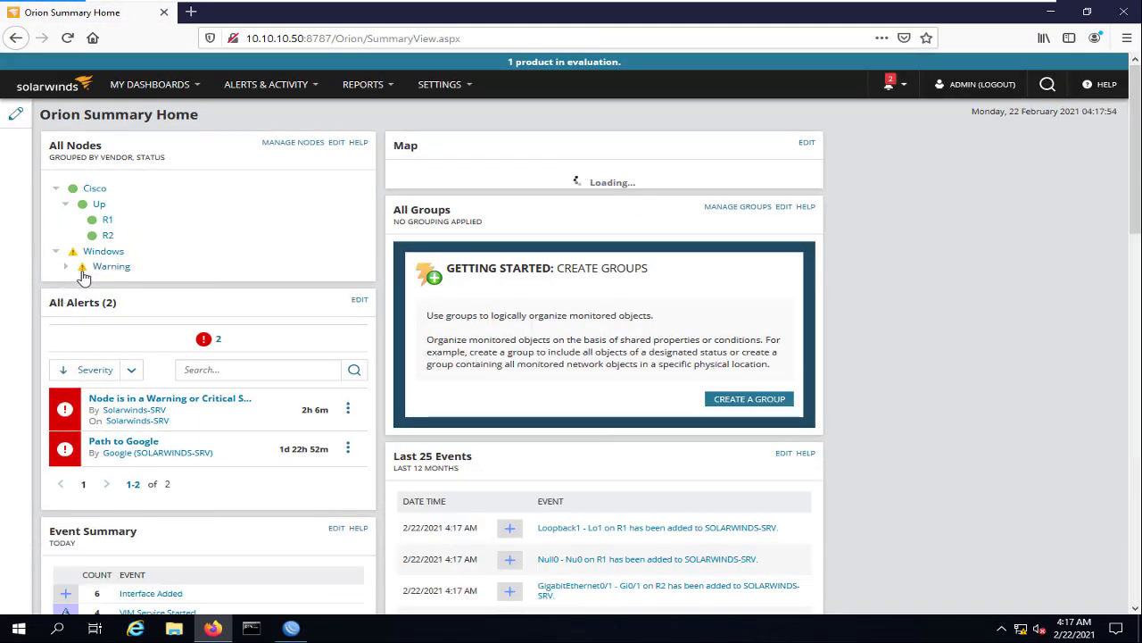
{"action": "left_click", "coordinate": [56, 253]}
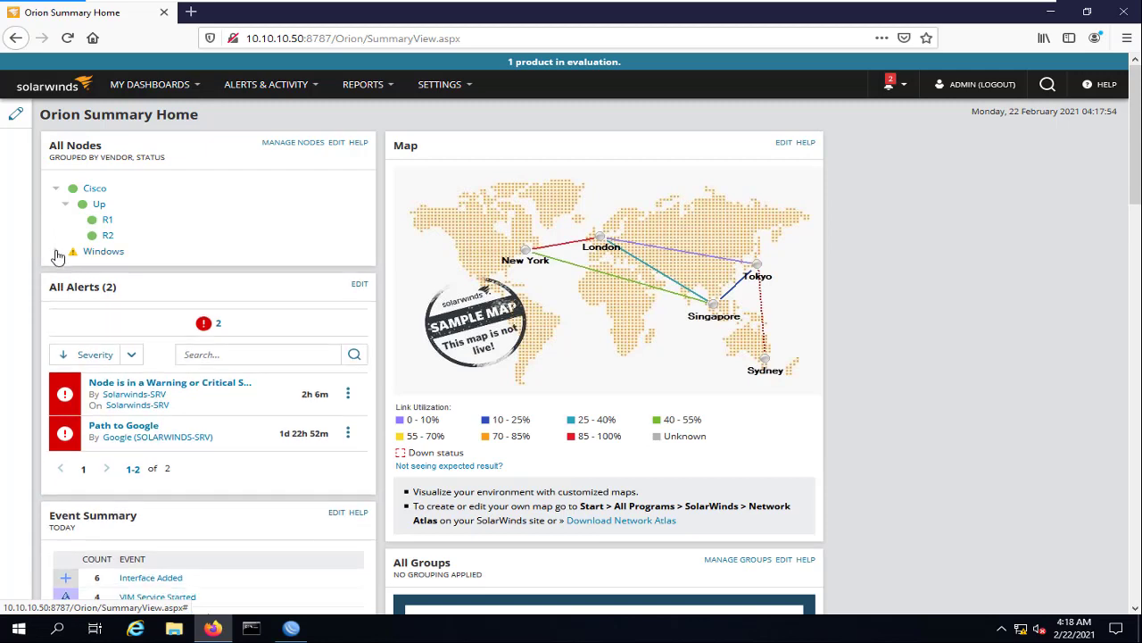
{"action": "left_click", "coordinate": [56, 252]}
{"action": "left_click", "coordinate": [57, 253]}
Bring up WinBox and show the MikroTik's IP > SNMP communities list
{"action": "mouse_move", "coordinate": [931, 5]}
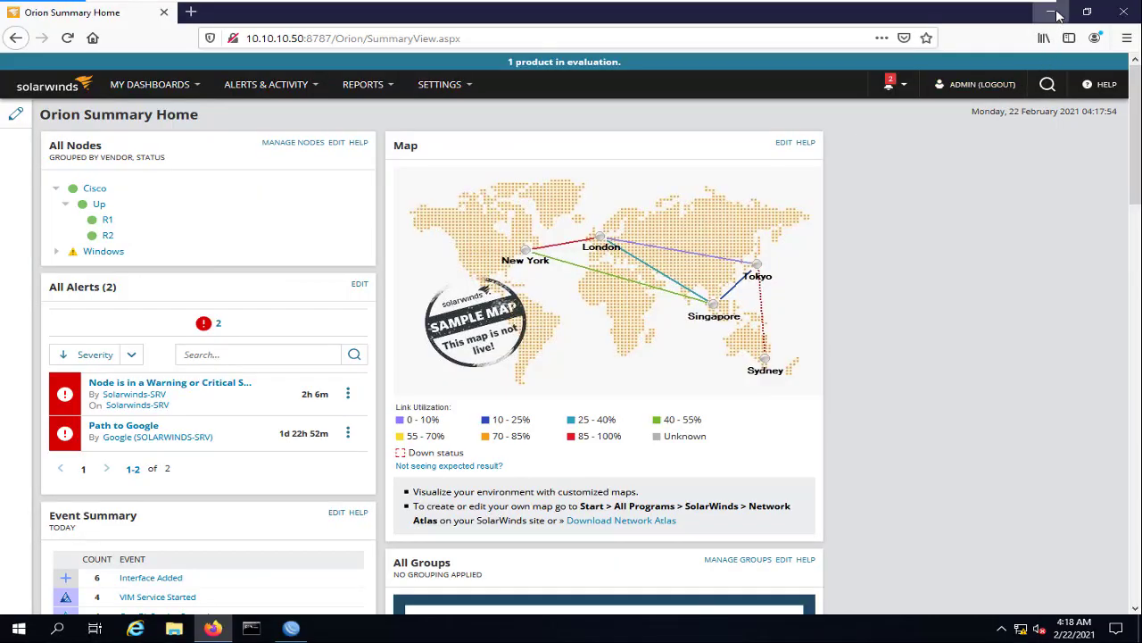
{"action": "left_click", "coordinate": [1053, 12]}
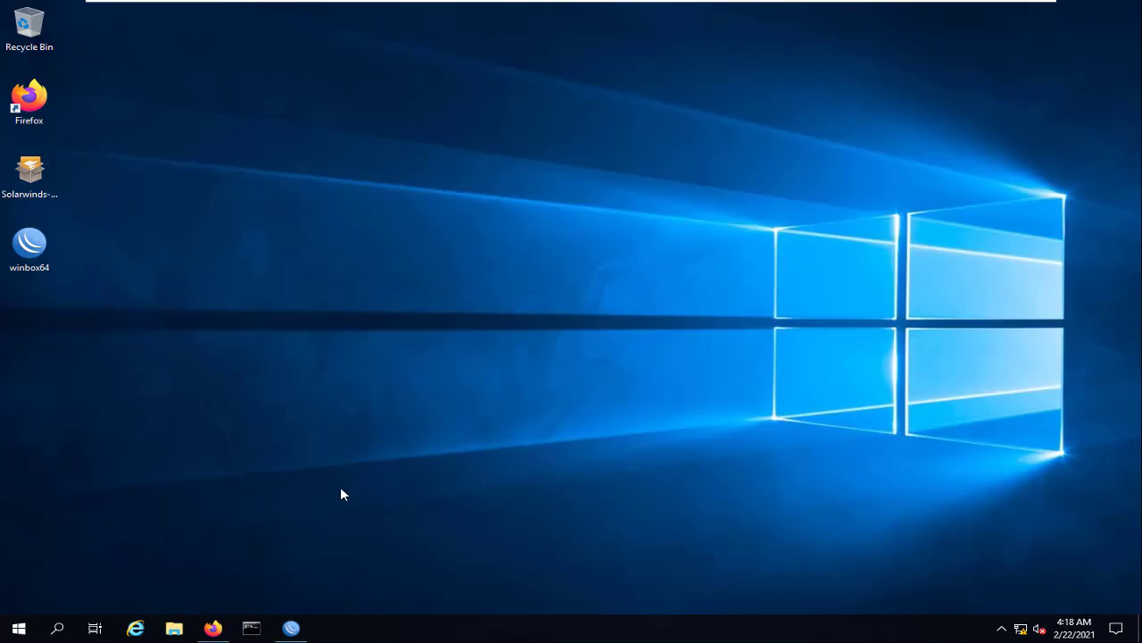
{"action": "left_click", "coordinate": [292, 629]}
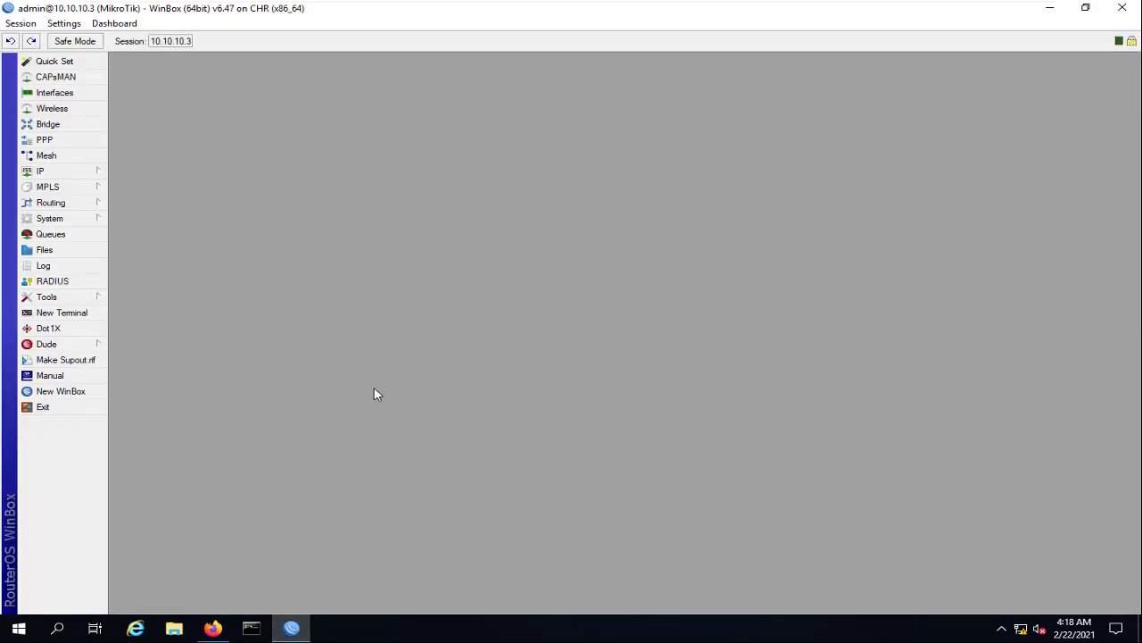
{"action": "left_click", "coordinate": [93, 172]}
{"action": "left_click", "coordinate": [145, 438]}
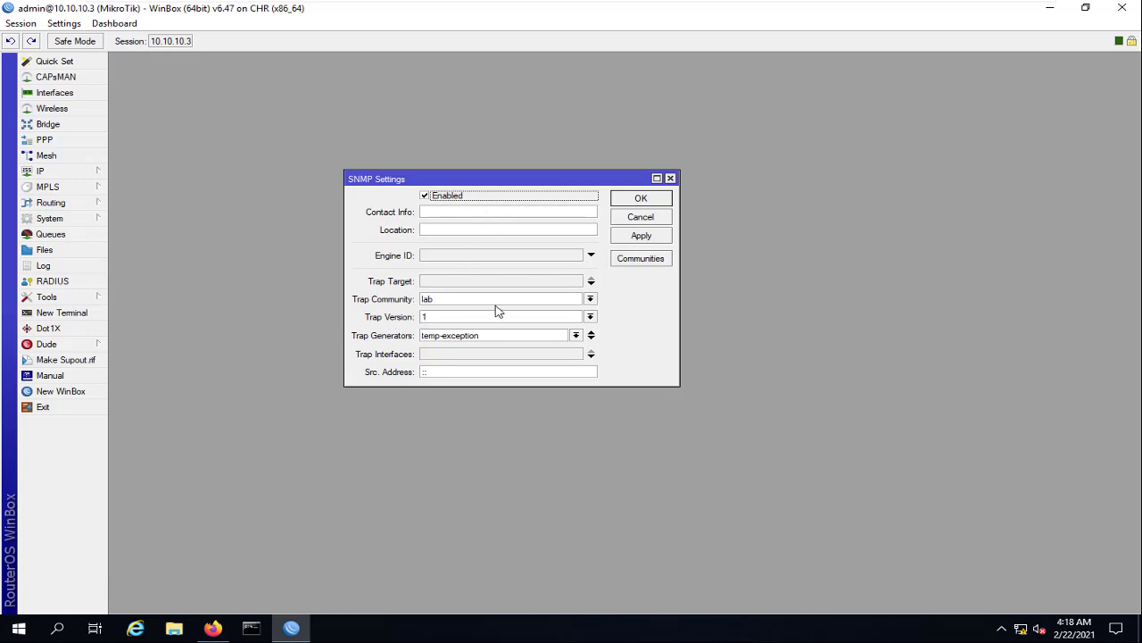
{"action": "left_click", "coordinate": [641, 258]}
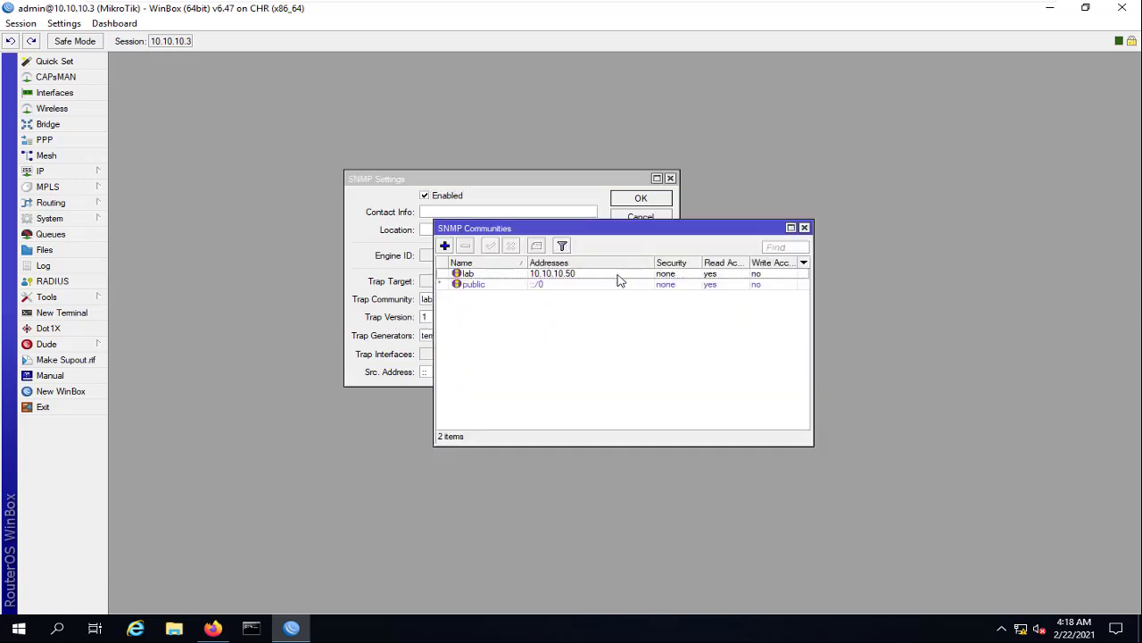
Inspect the lab community (read access, 10.10.10.50) without changes, then minimize WinBox
{"action": "left_click", "coordinate": [489, 274]}
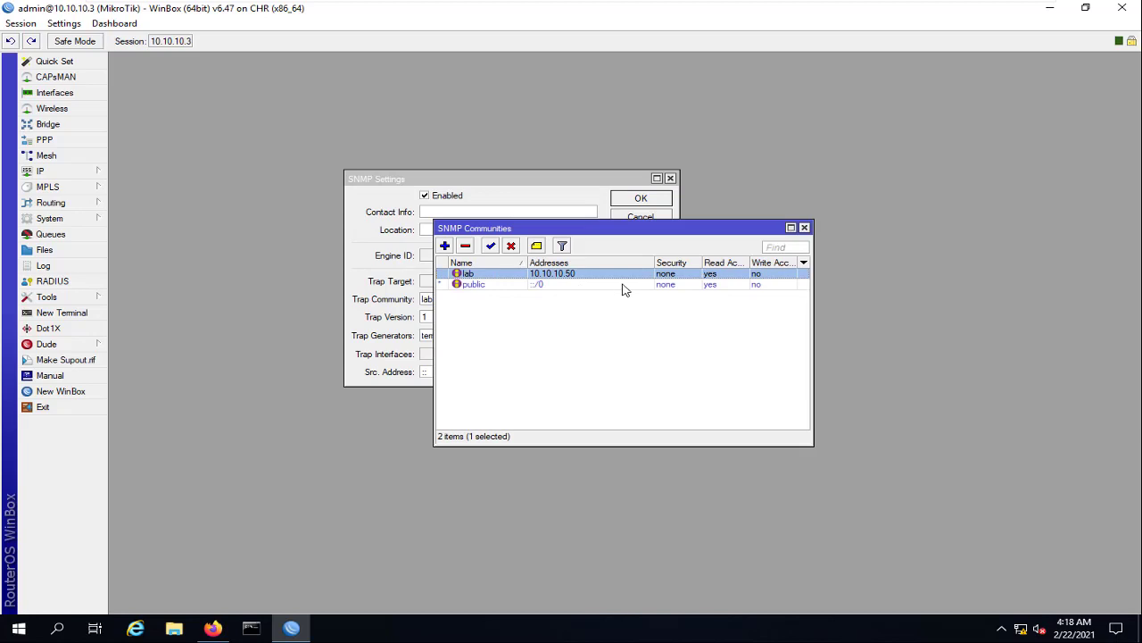
{"action": "double_click", "coordinate": [608, 275]}
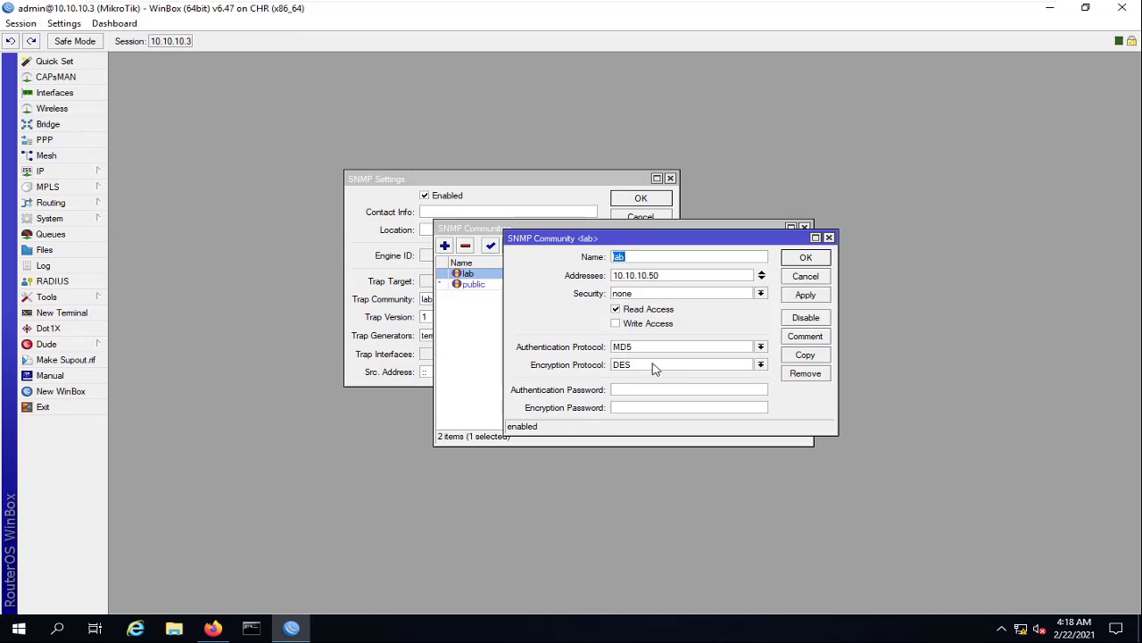
{"action": "left_click", "coordinate": [804, 259]}
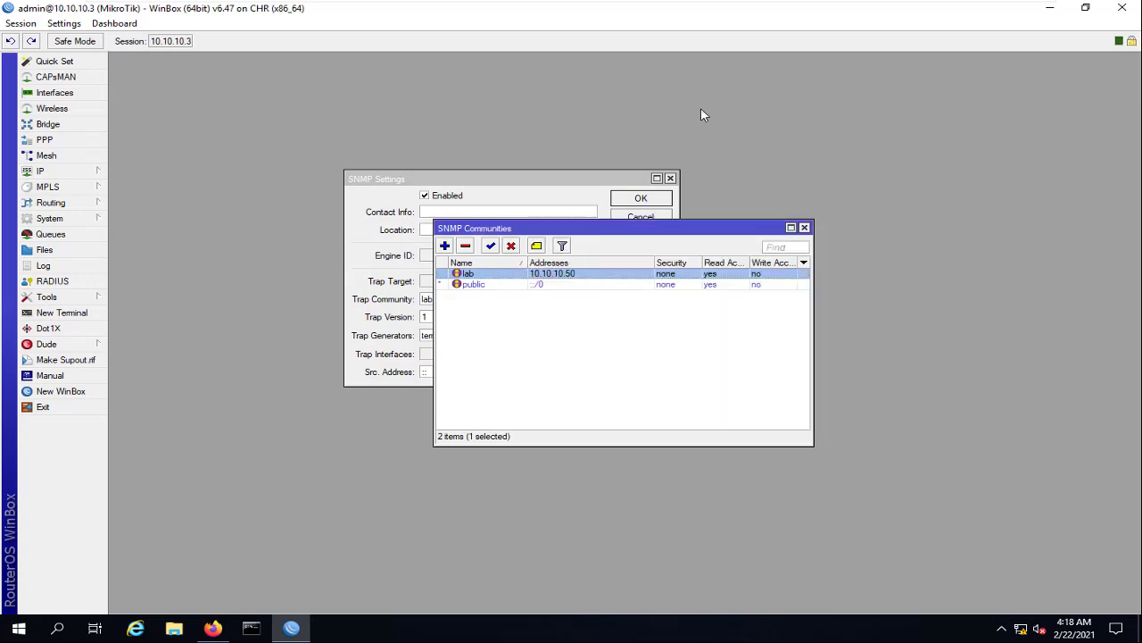
{"action": "left_click", "coordinate": [1052, 8]}
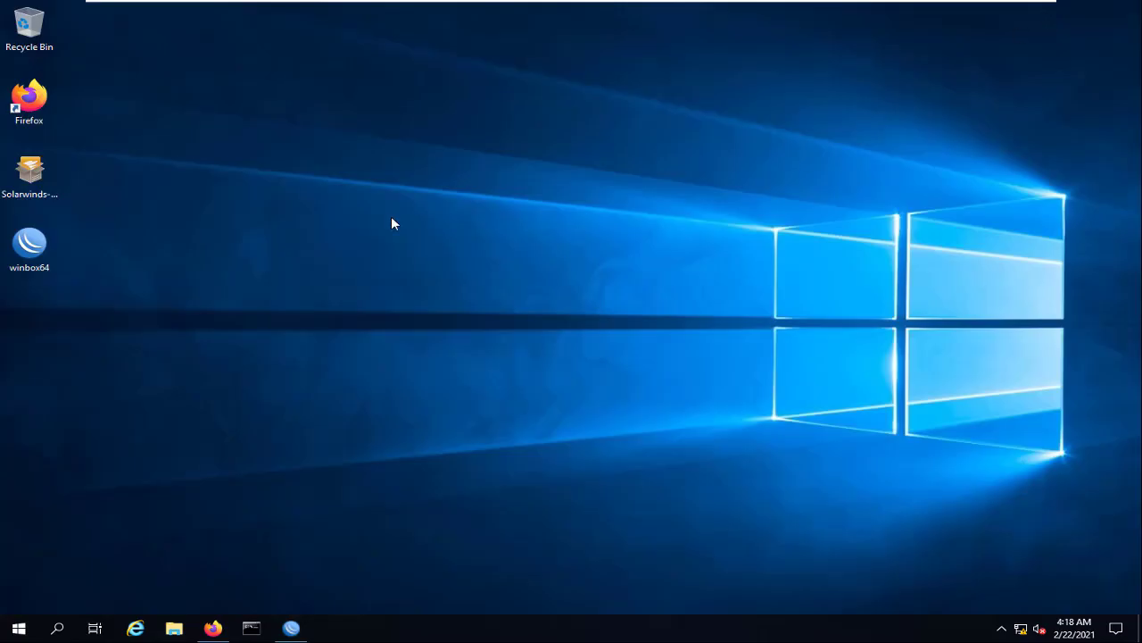
Open Orion's Add Node form from Manage Nodes, briefly rechecking the WinBox SNMP setup
{"action": "left_click", "coordinate": [212, 628]}
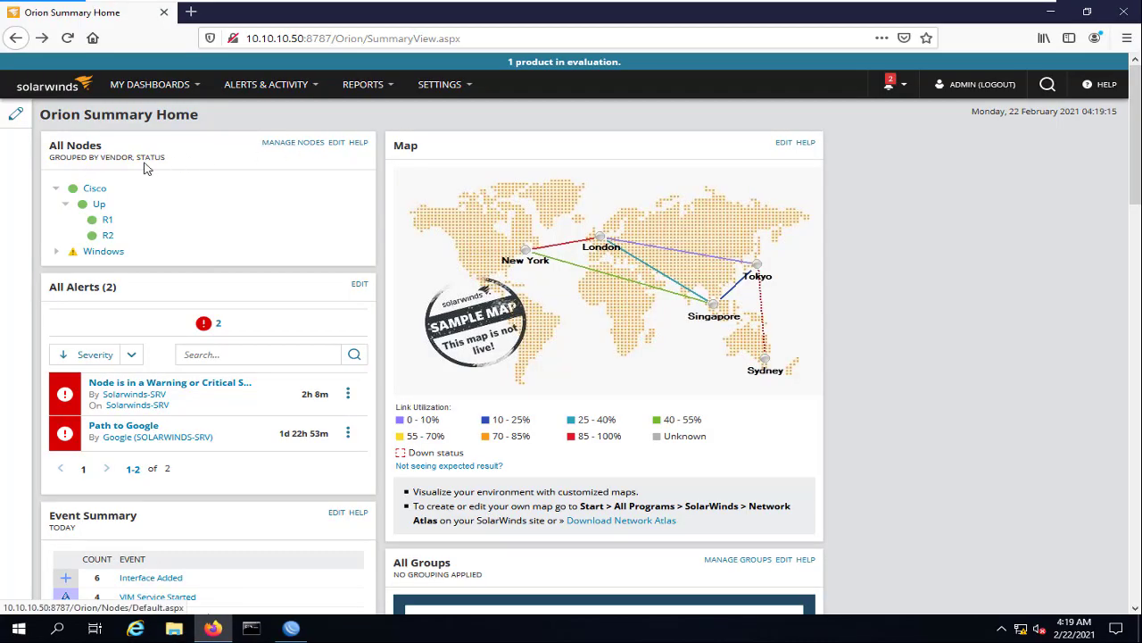
{"action": "left_click", "coordinate": [285, 150]}
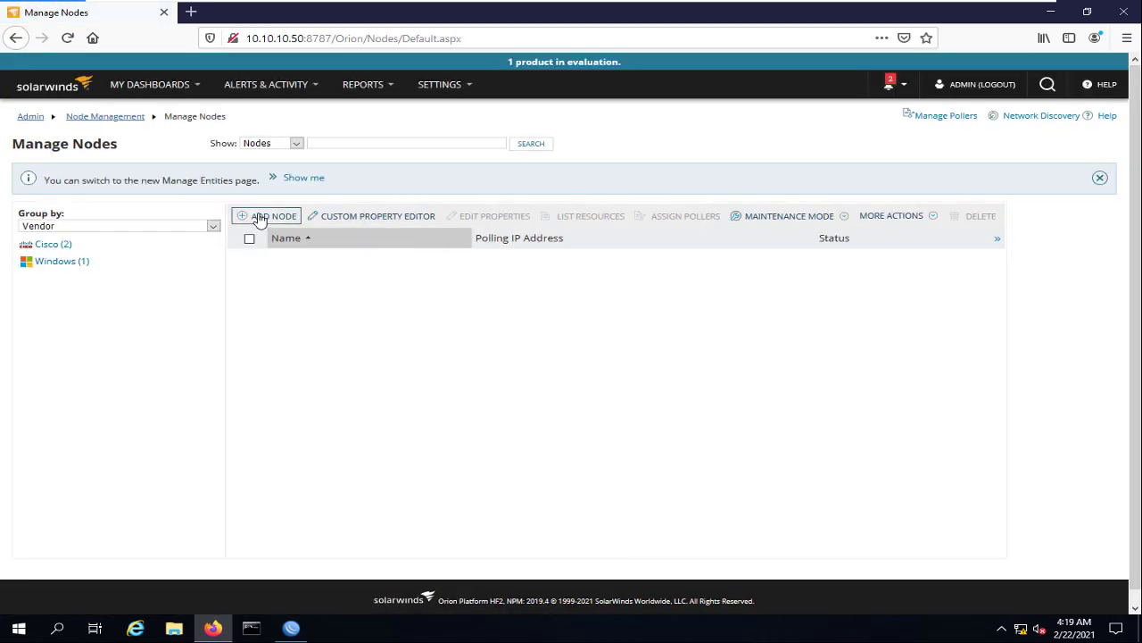
{"action": "left_click", "coordinate": [259, 216]}
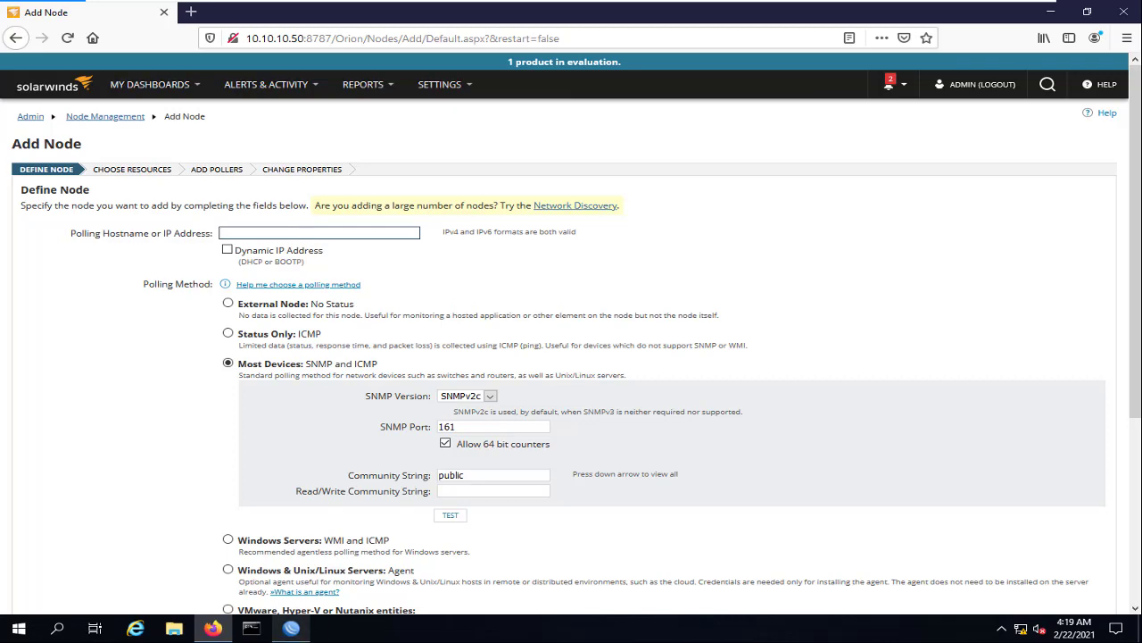
{"action": "left_click", "coordinate": [291, 628]}
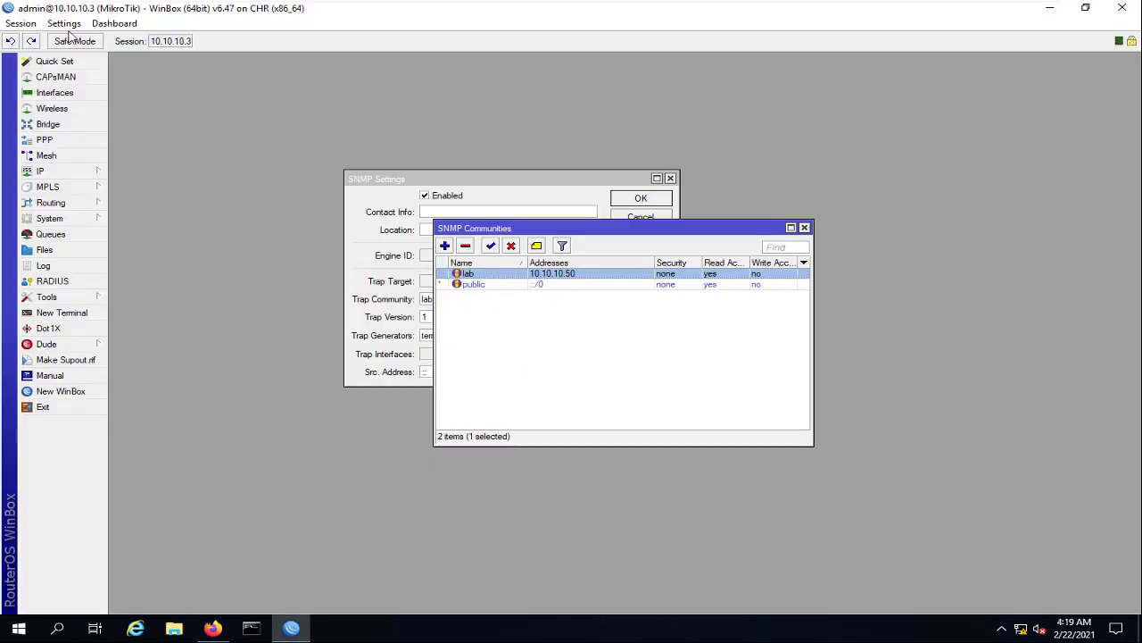
{"action": "left_click", "coordinate": [1051, 9]}
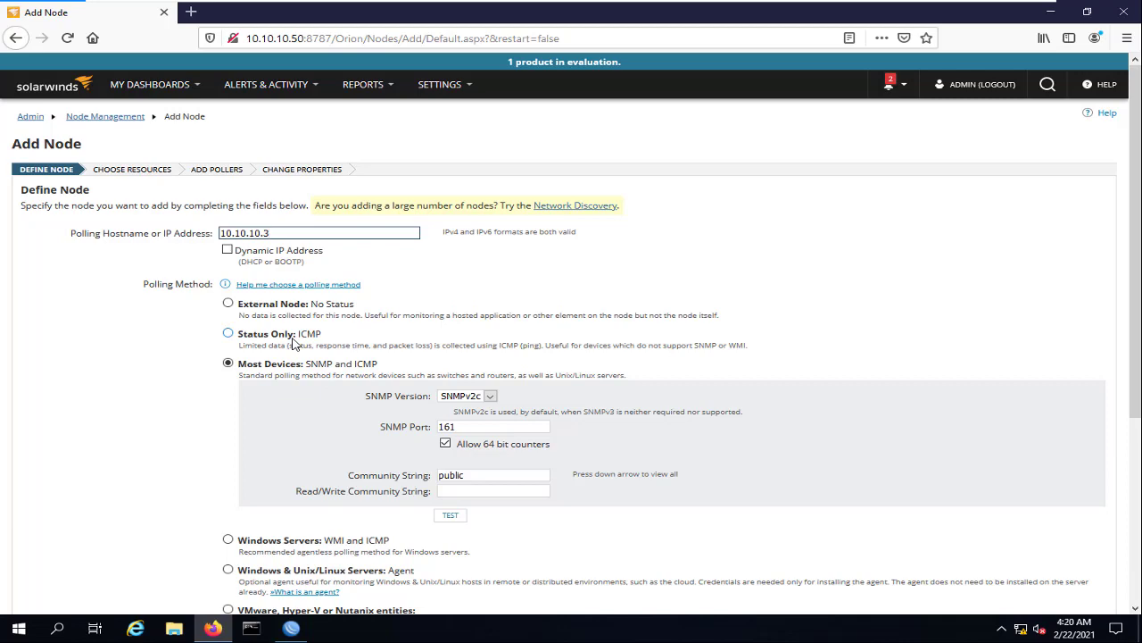
Replace the community string public with lab and test the SNMP credentials successfully
{"action": "scroll", "coordinate": [294, 330], "scroll_direction": "down", "scroll_amount": 3}
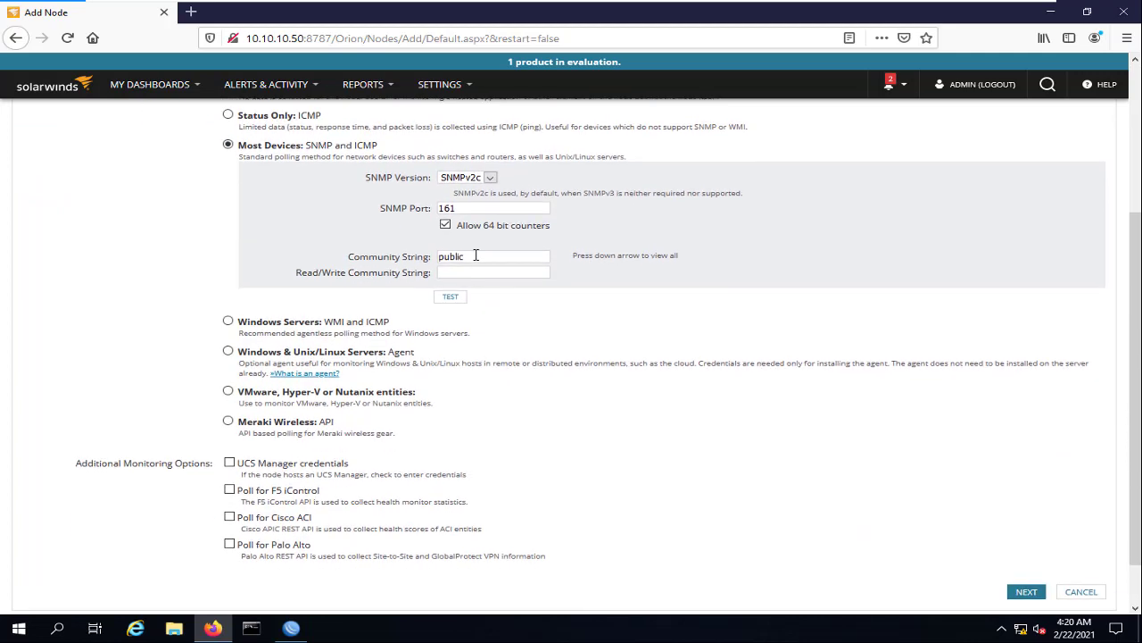
{"action": "double_click", "coordinate": [478, 254]}
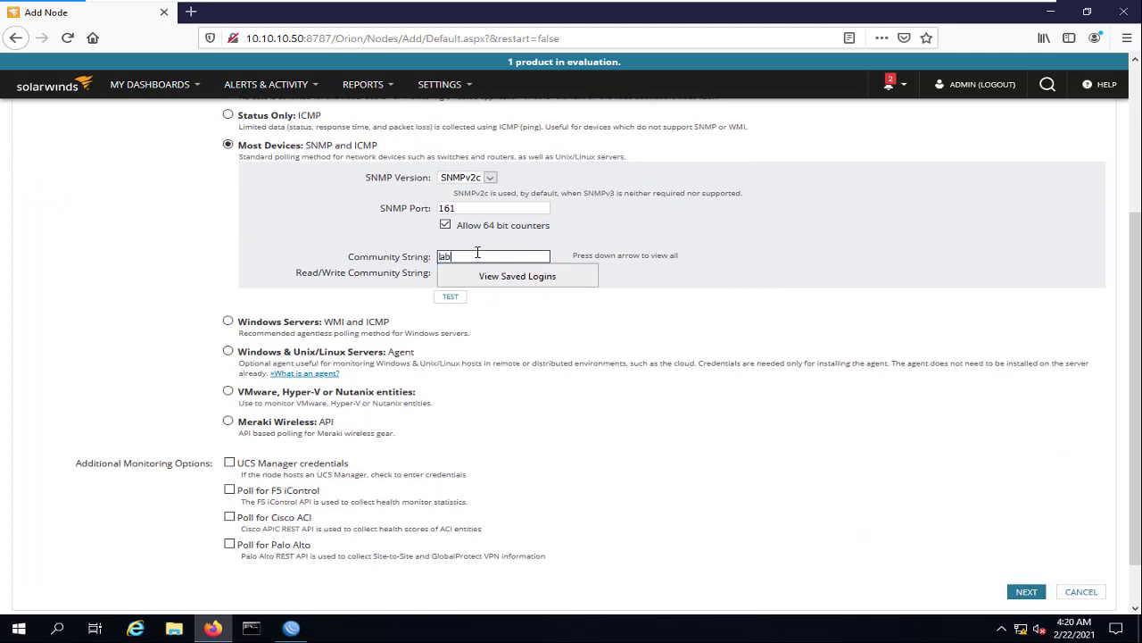
{"action": "left_click", "coordinate": [717, 237]}
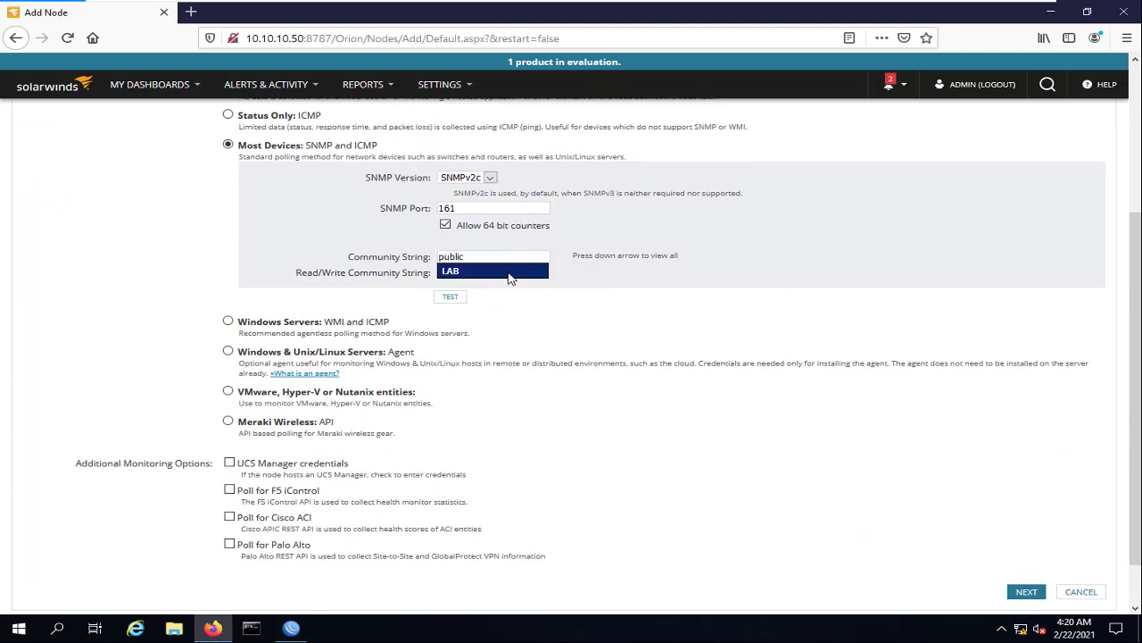
{"action": "left_click", "coordinate": [506, 277]}
{"action": "left_click", "coordinate": [480, 259]}
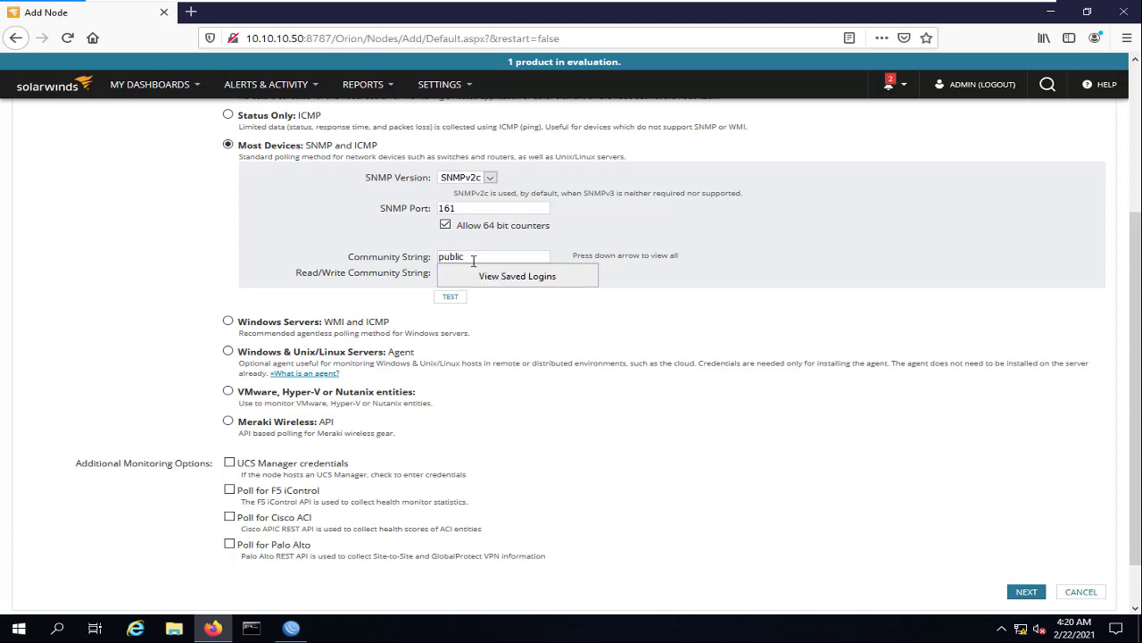
{"action": "double_click", "coordinate": [485, 256]}
{"action": "key", "text": "BackSpace"}
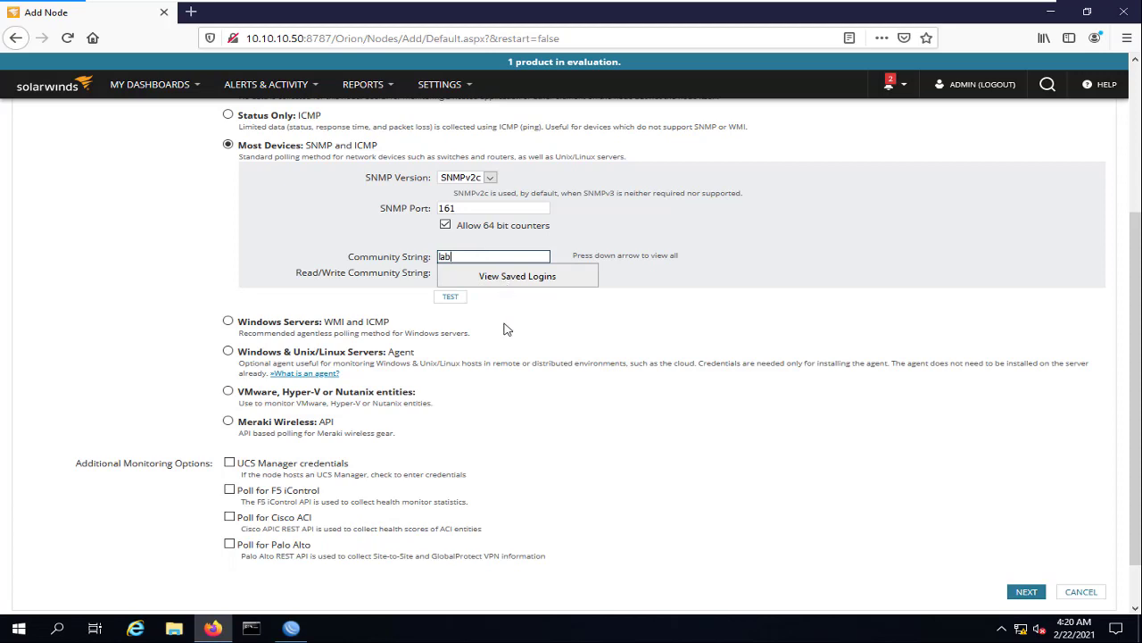
{"action": "left_click", "coordinate": [451, 297]}
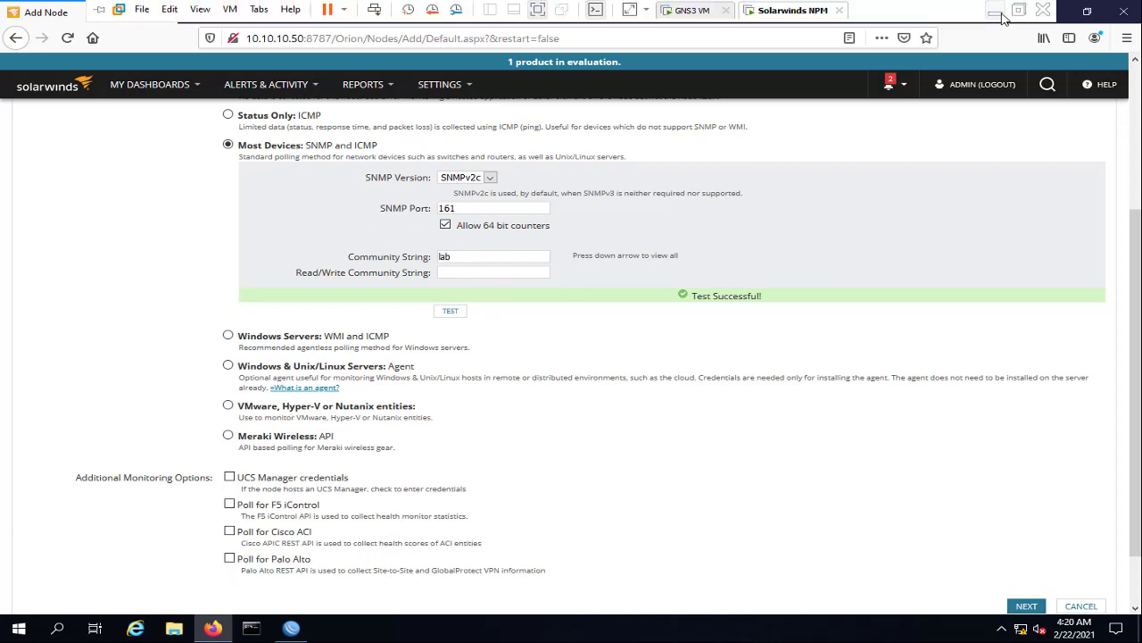
Run 'sh run | inc snmp' in R1's GNS3 console to confirm community LAB RO
{"action": "left_click", "coordinate": [1000, 13]}
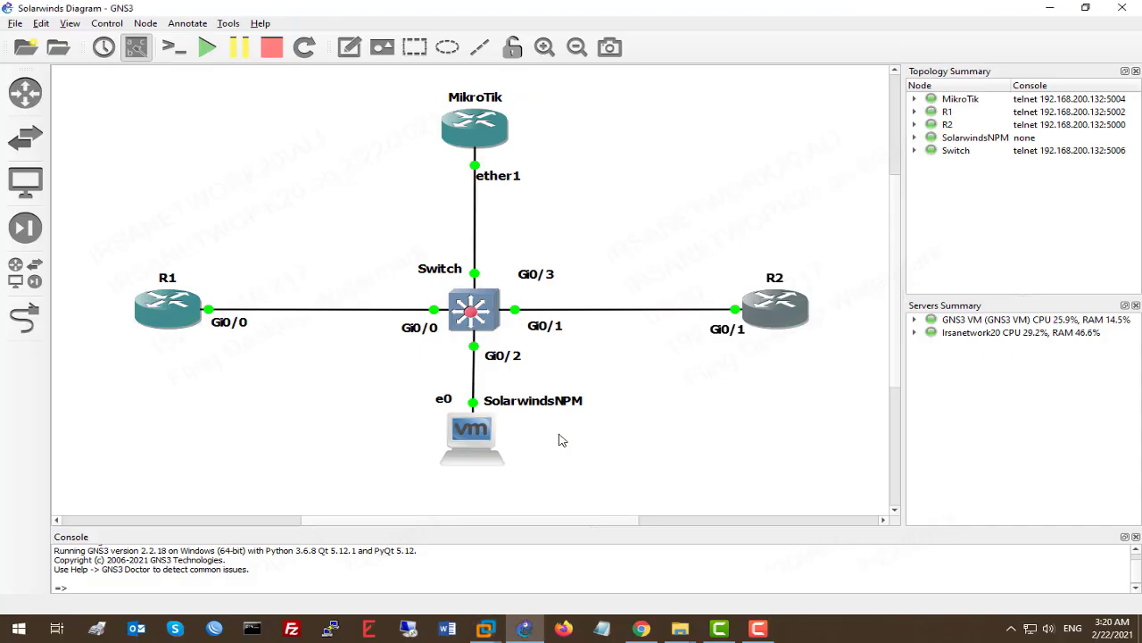
{"action": "double_click", "coordinate": [187, 314]}
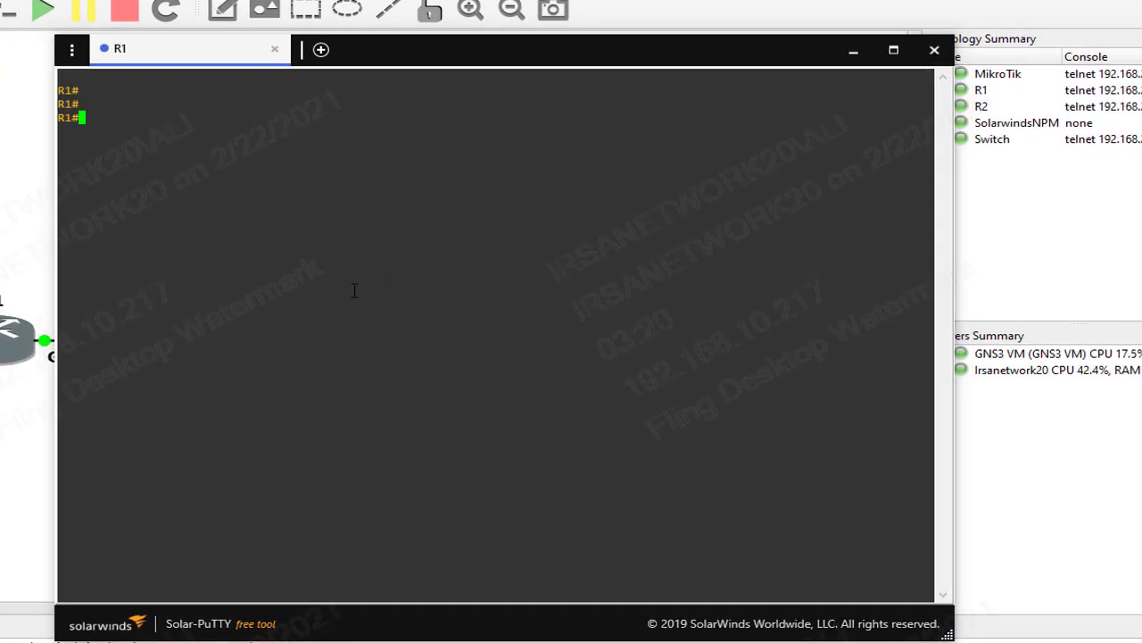
{"action": "type", "text": "sh run "}
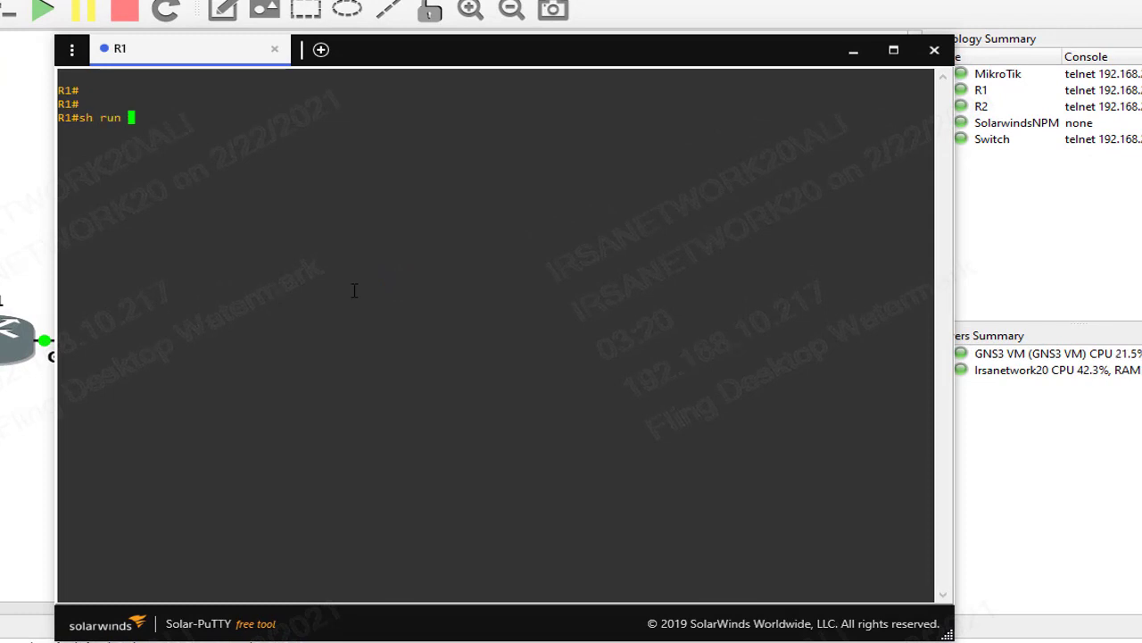
{"action": "type", "text": "| inc snmp"}
{"action": "key", "text": "Return"}
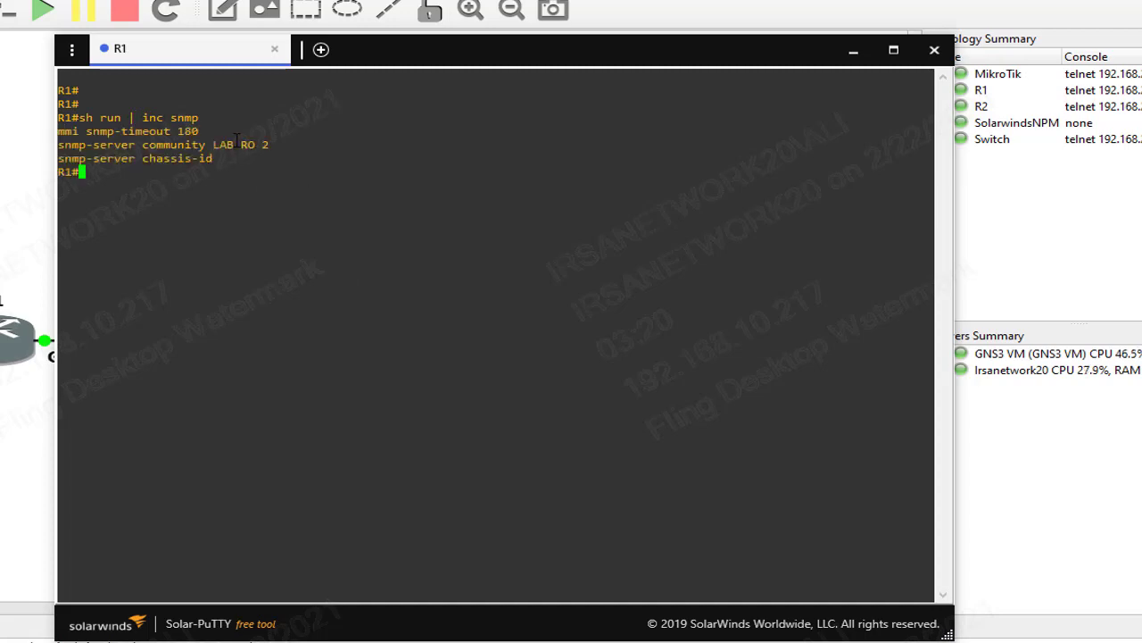
{"action": "double_click", "coordinate": [220, 145]}
{"action": "mouse_move", "coordinate": [473, 622]}
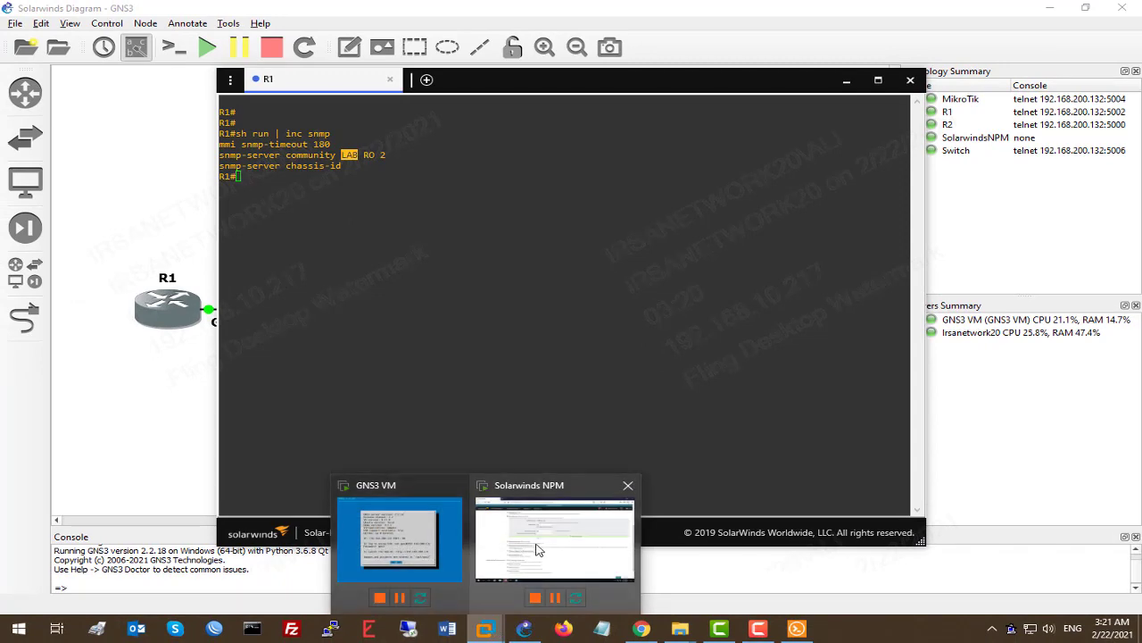
{"action": "left_click", "coordinate": [541, 548]}
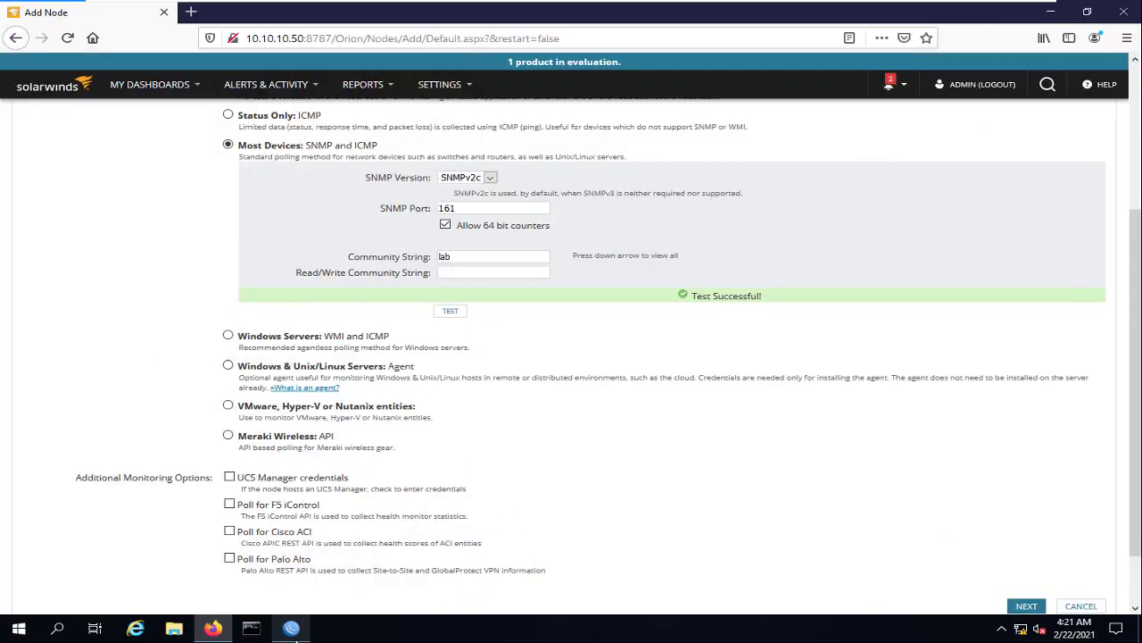
Rename the MikroTik SNMP community for 10.10.10.50 from lab to LAB in WinBox
{"action": "left_click", "coordinate": [291, 628]}
{"action": "double_click", "coordinate": [489, 275]}
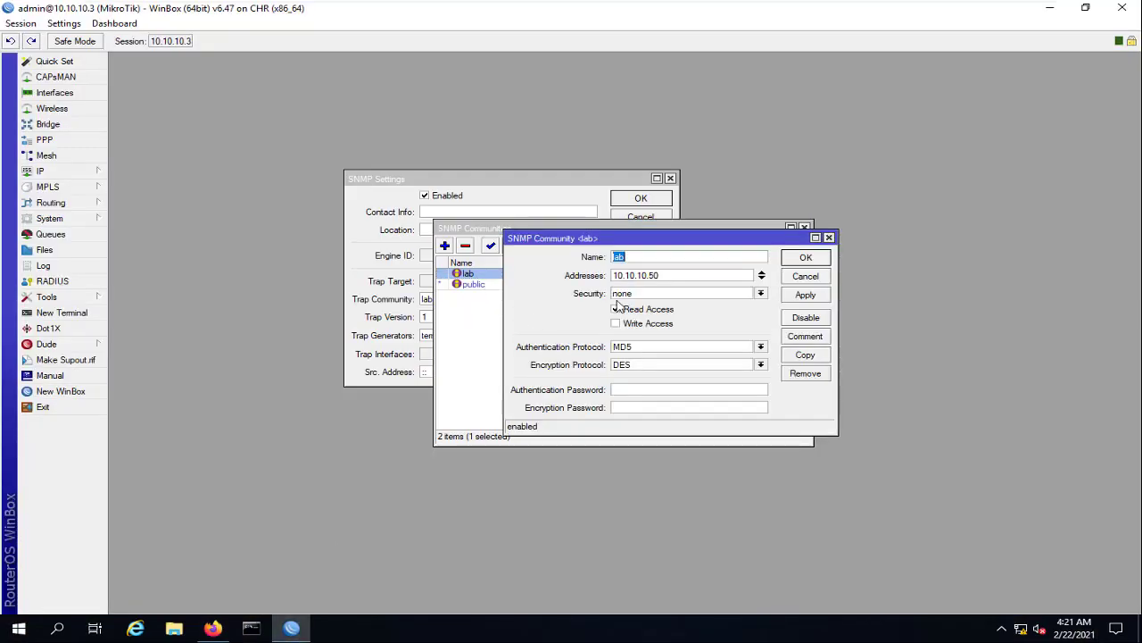
{"action": "left_click", "coordinate": [805, 259]}
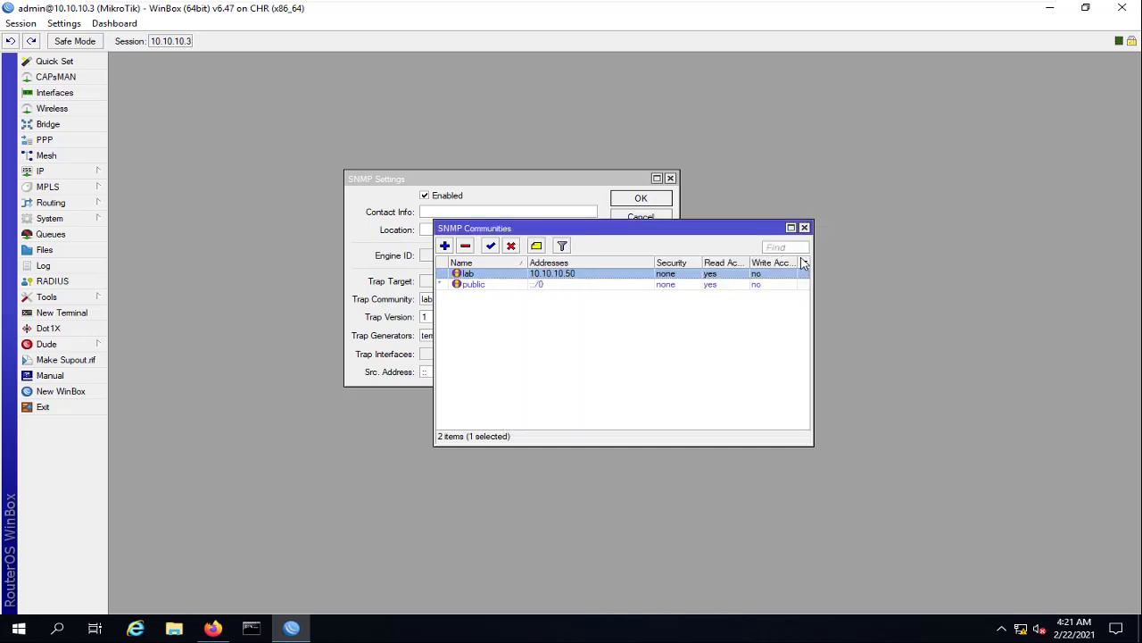
{"action": "left_click", "coordinate": [1051, 9]}
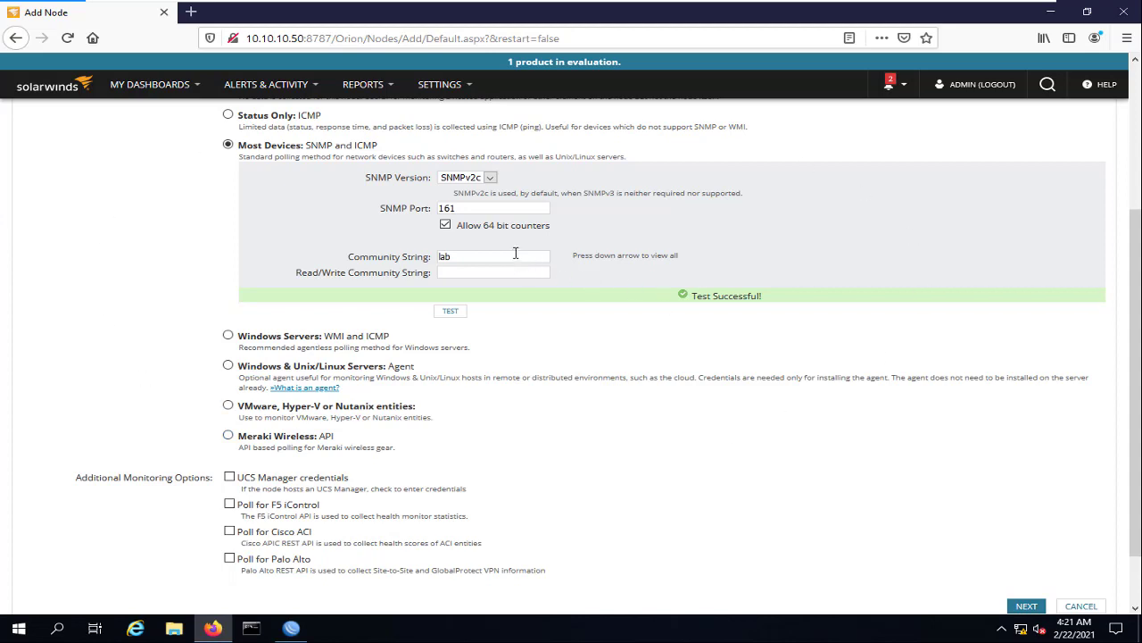
{"action": "left_click_drag", "start_coordinate": [515, 253], "coordinate": [416, 254]}
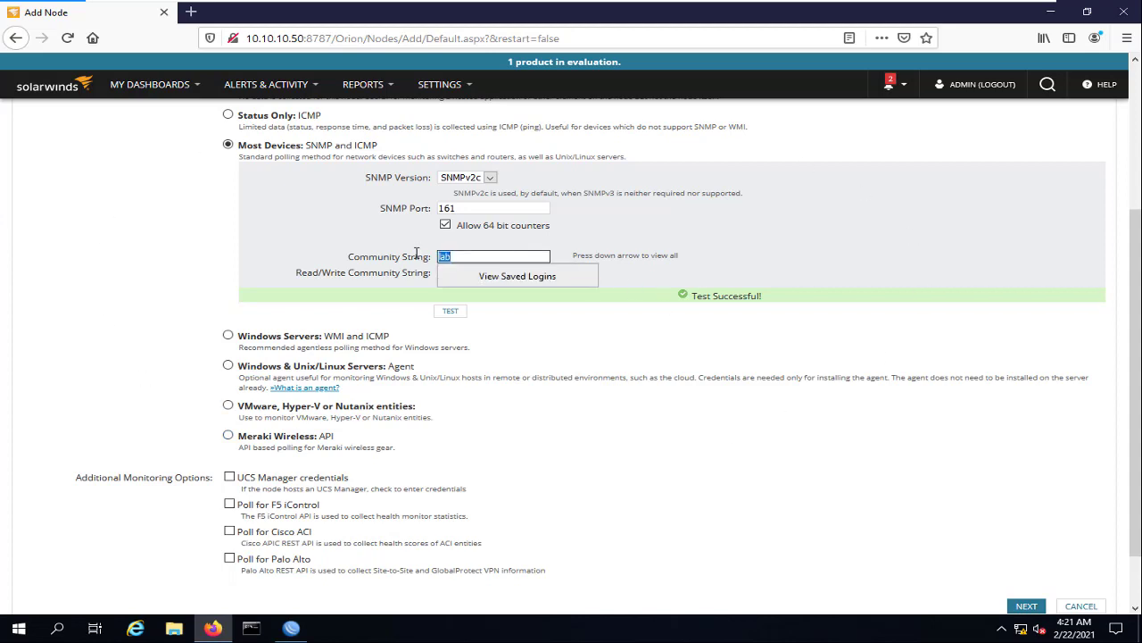
{"action": "left_click", "coordinate": [293, 629]}
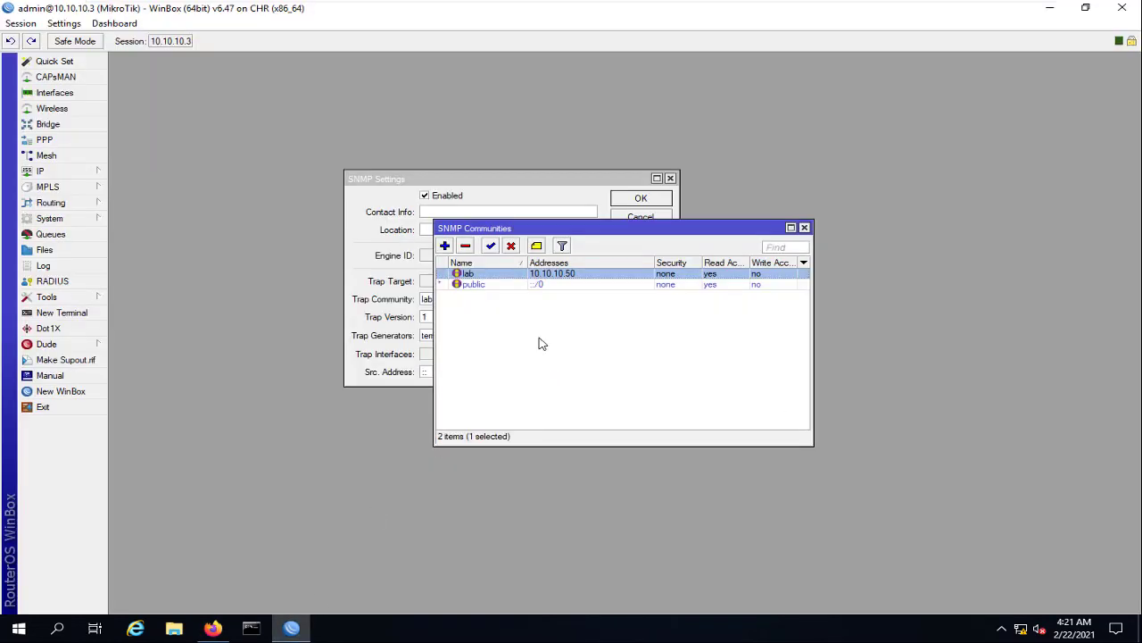
{"action": "double_click", "coordinate": [576, 274]}
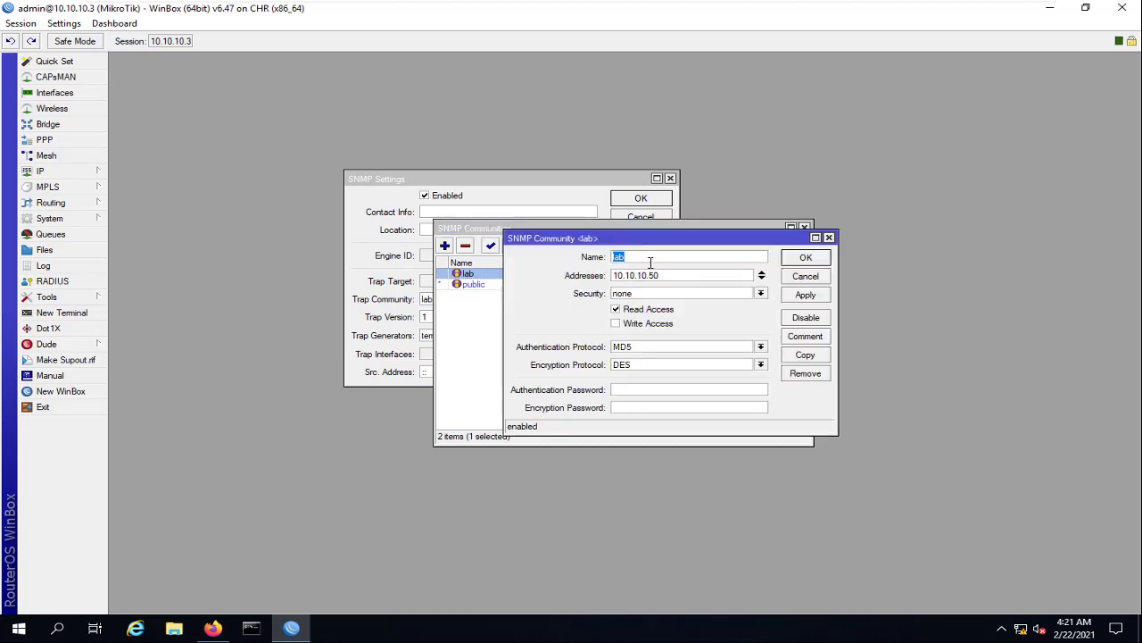
{"action": "left_click", "coordinate": [786, 258]}
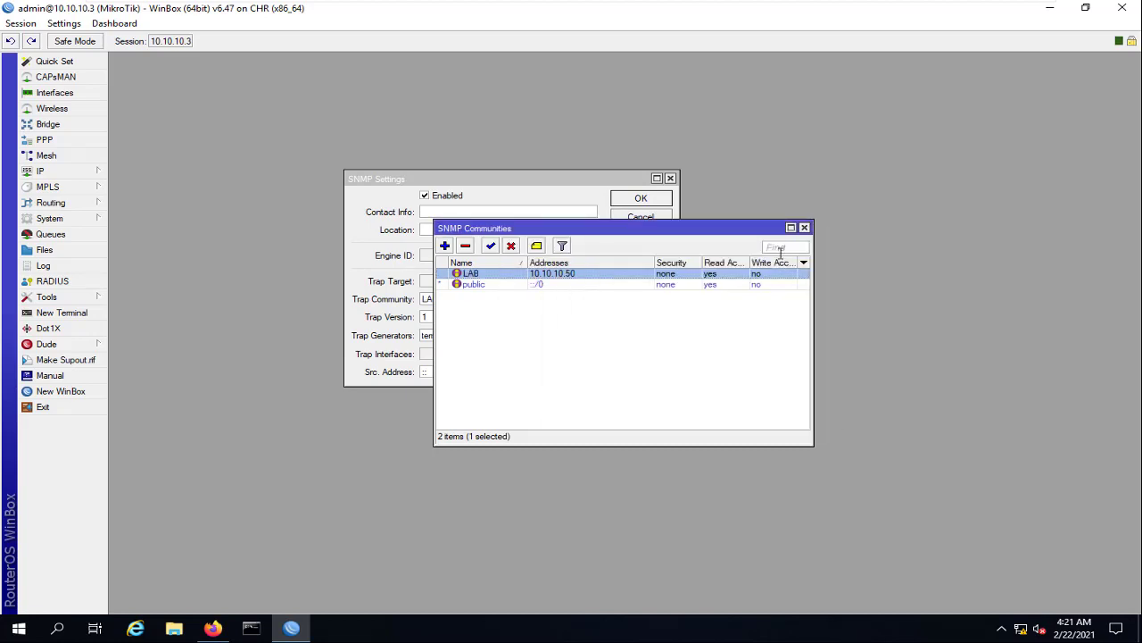
{"action": "left_click", "coordinate": [1049, 8]}
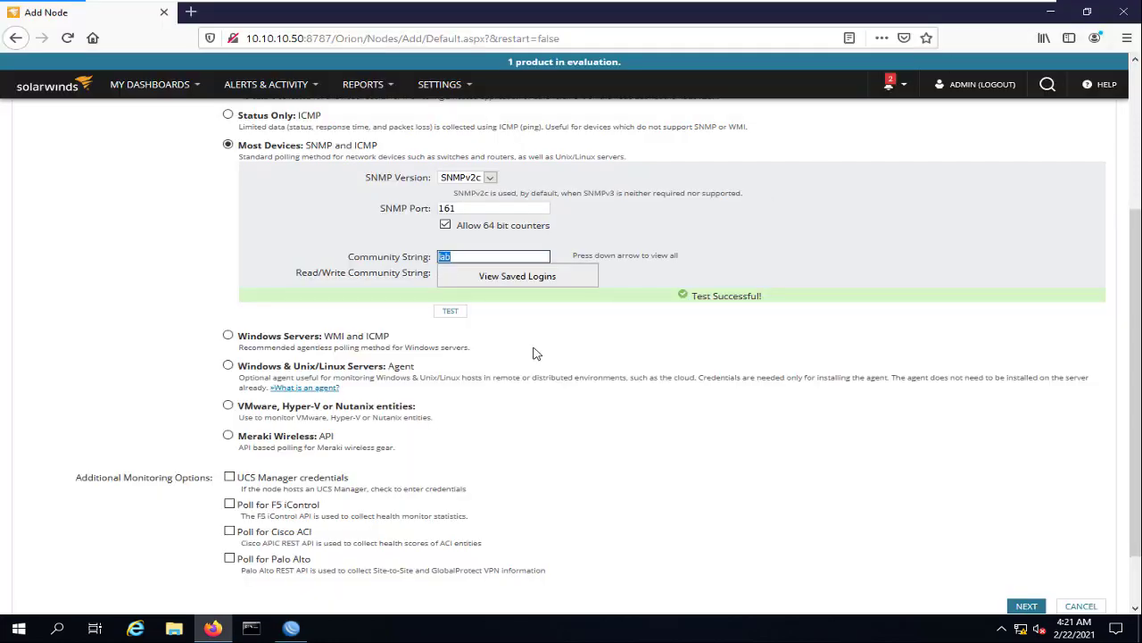
Retest with lab (Test Failed), then change the community string to LAB and retest successfully
{"action": "left_click", "coordinate": [462, 316]}
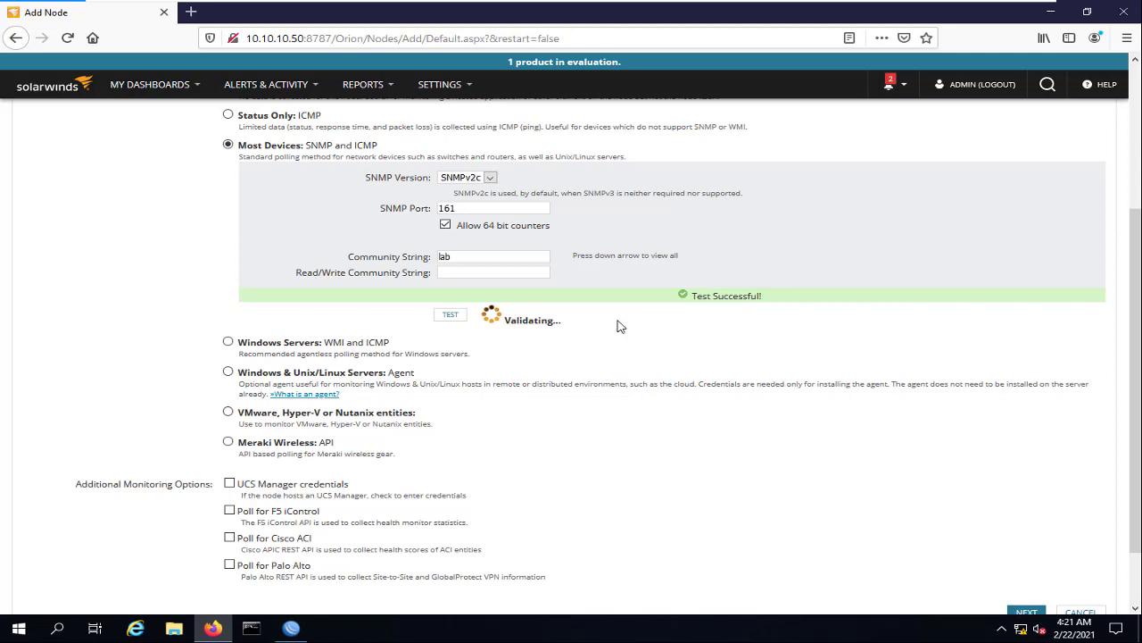
{"action": "triple_click", "coordinate": [744, 295]}
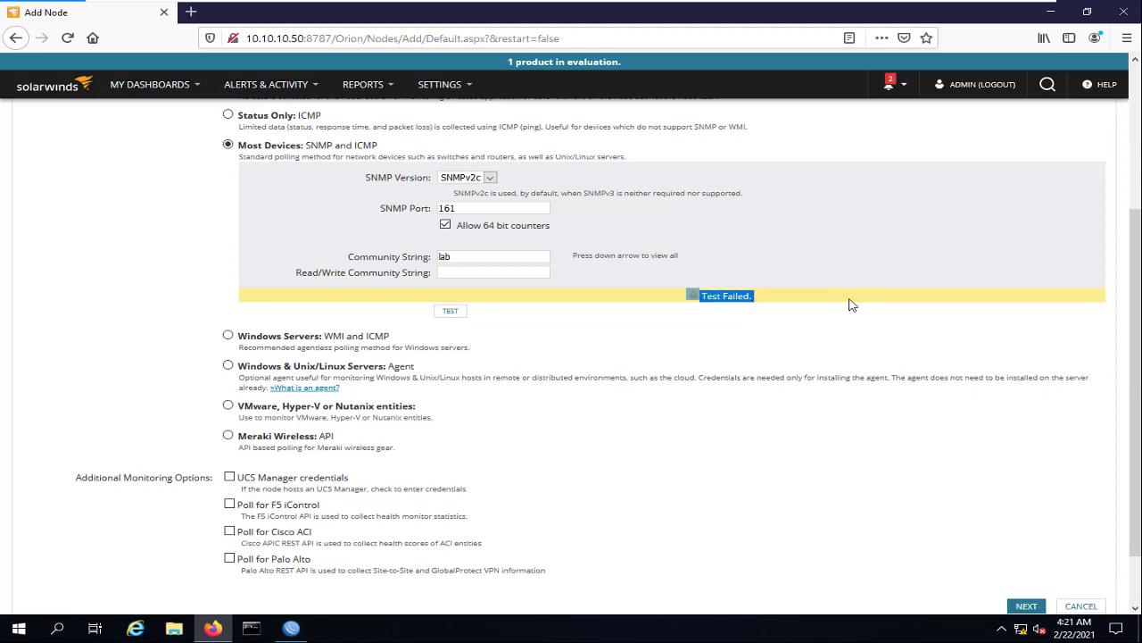
{"action": "double_click", "coordinate": [461, 260]}
{"action": "type", "text": "LA"}
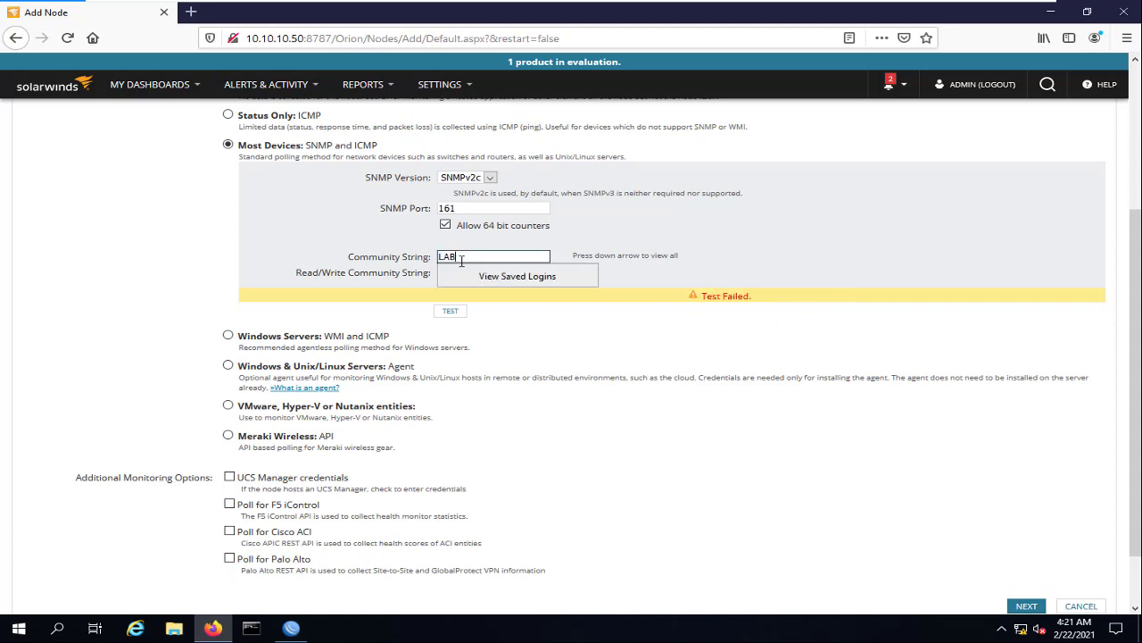
{"action": "type", "text": "B"}
{"action": "left_click", "coordinate": [453, 311]}
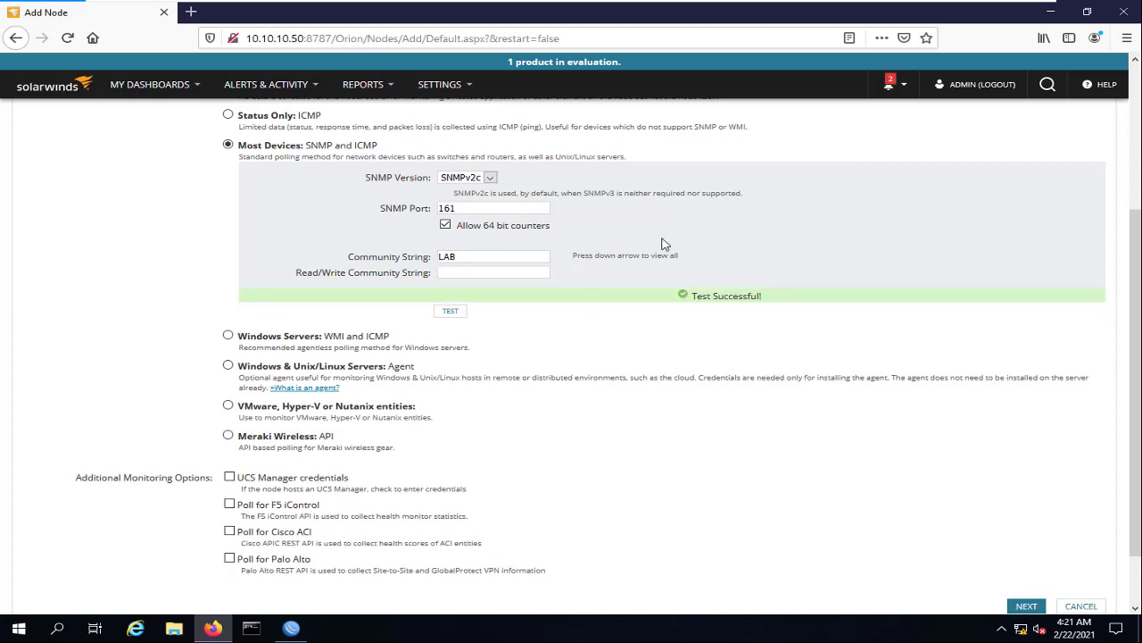
{"action": "scroll", "coordinate": [665, 244], "scroll_direction": "down", "scroll_amount": 2}
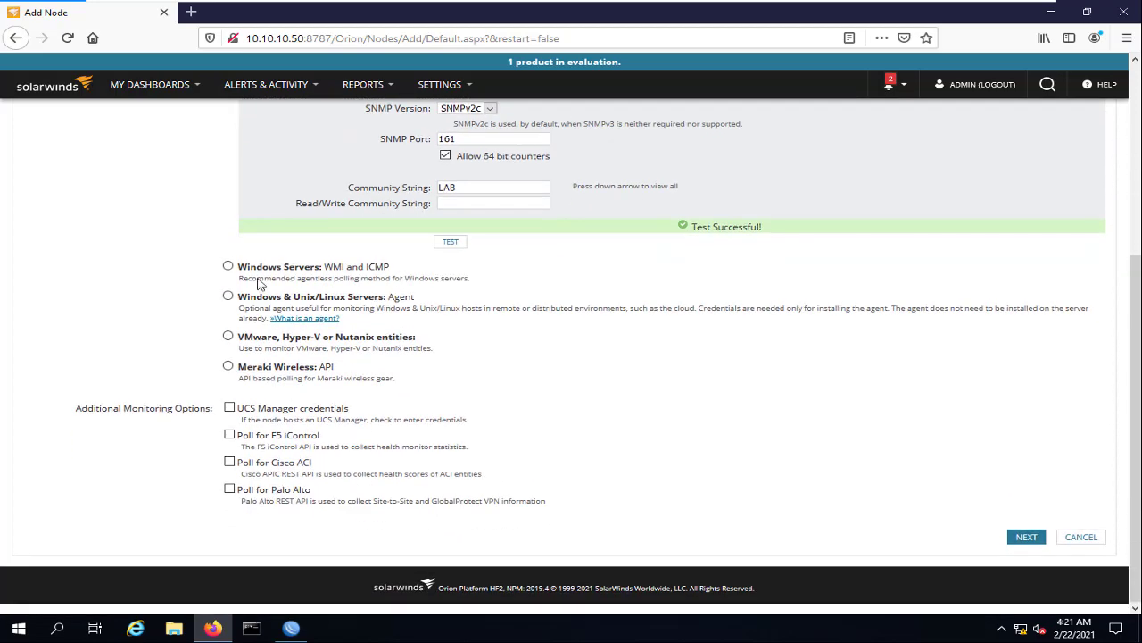
Go through Choose Resources, toggling Volume Utilization monitoring for the MikroTik node
{"action": "left_click", "coordinate": [1026, 543]}
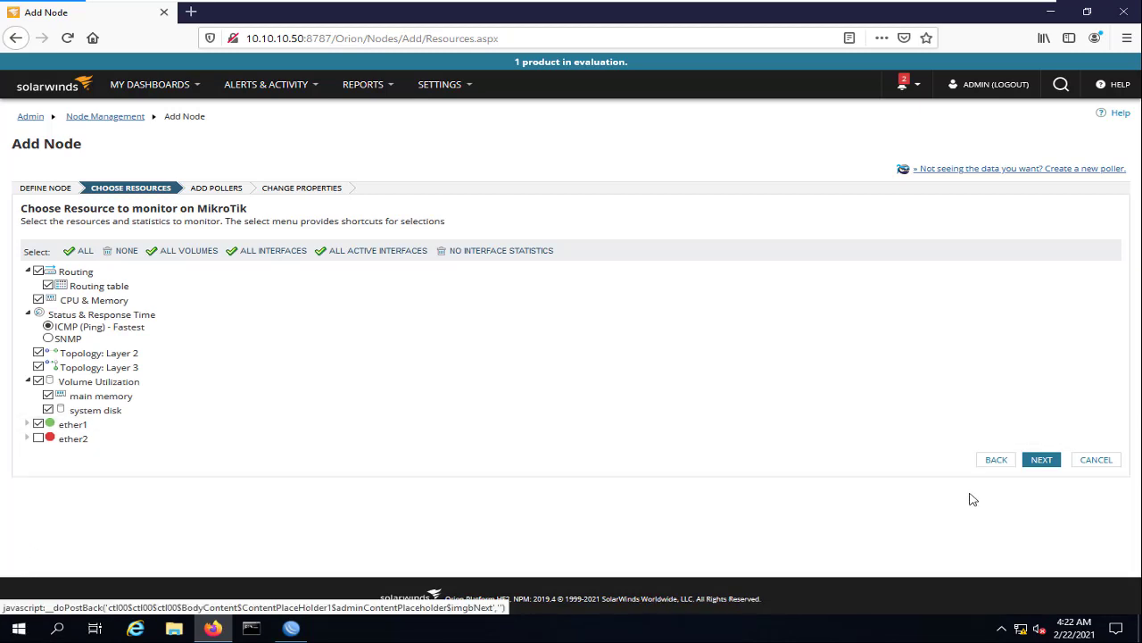
{"action": "left_click", "coordinate": [1049, 460]}
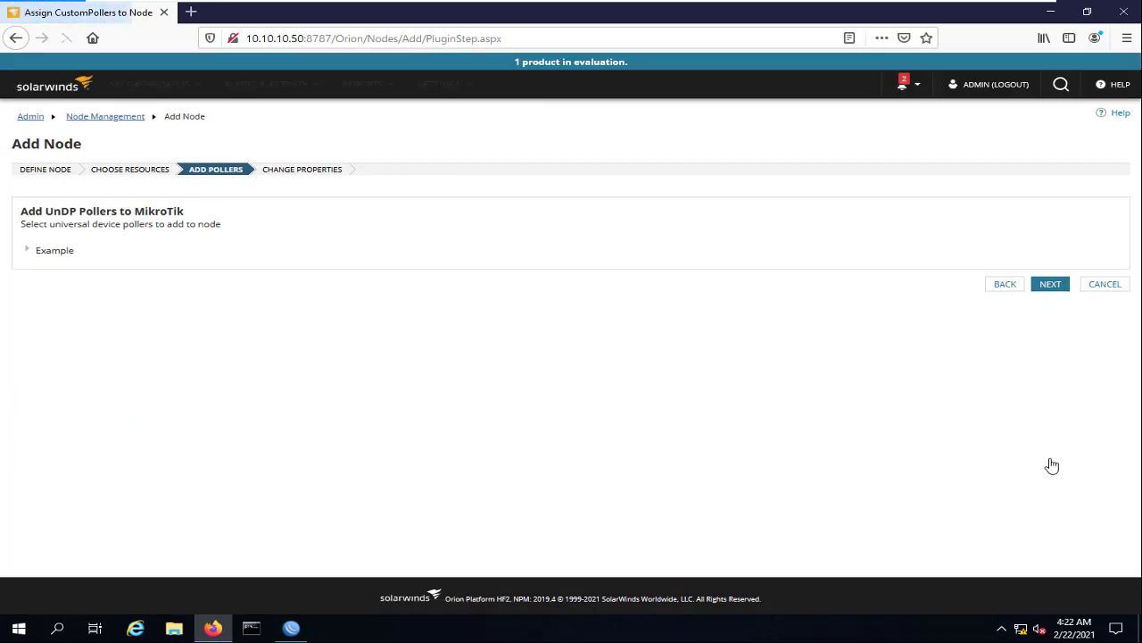
{"action": "left_click", "coordinate": [1003, 285]}
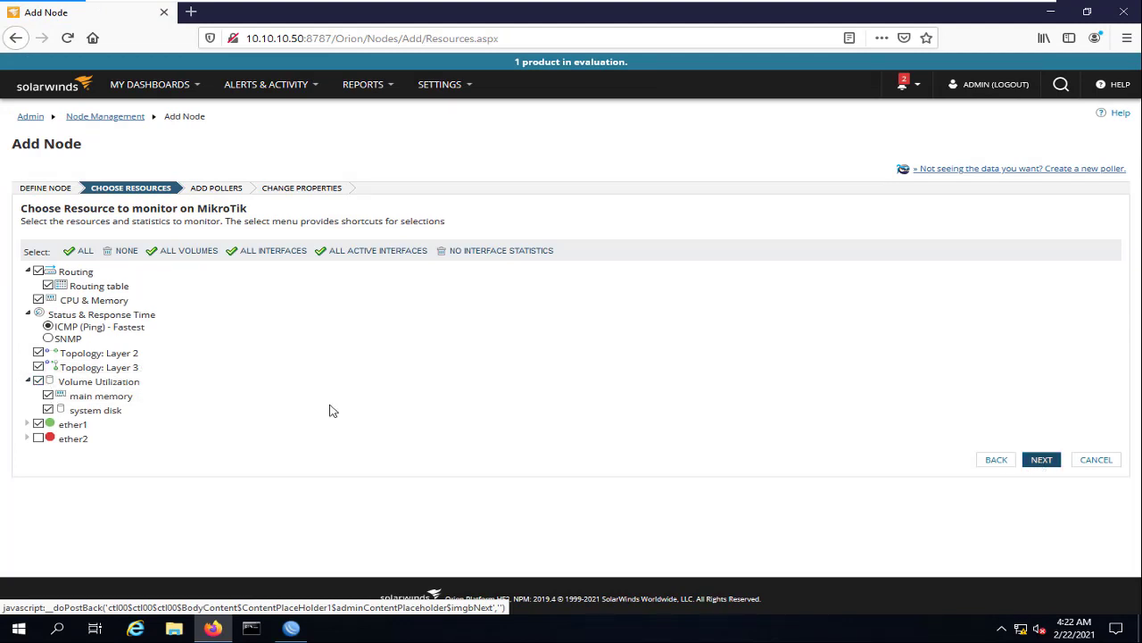
{"action": "left_click", "coordinate": [39, 382]}
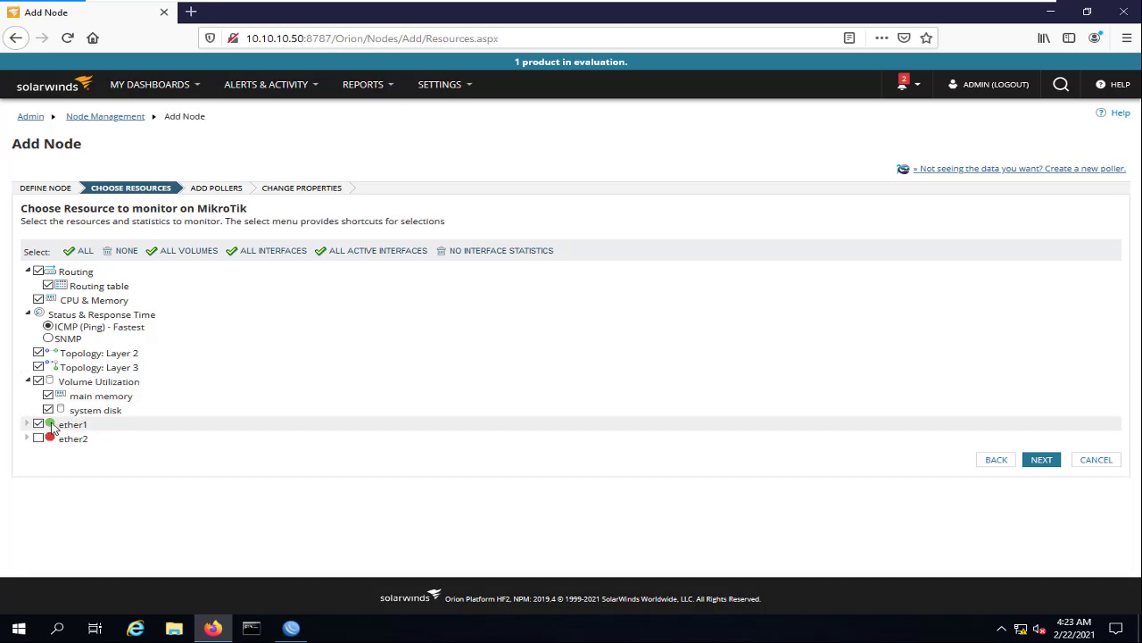
{"action": "left_click", "coordinate": [1044, 461]}
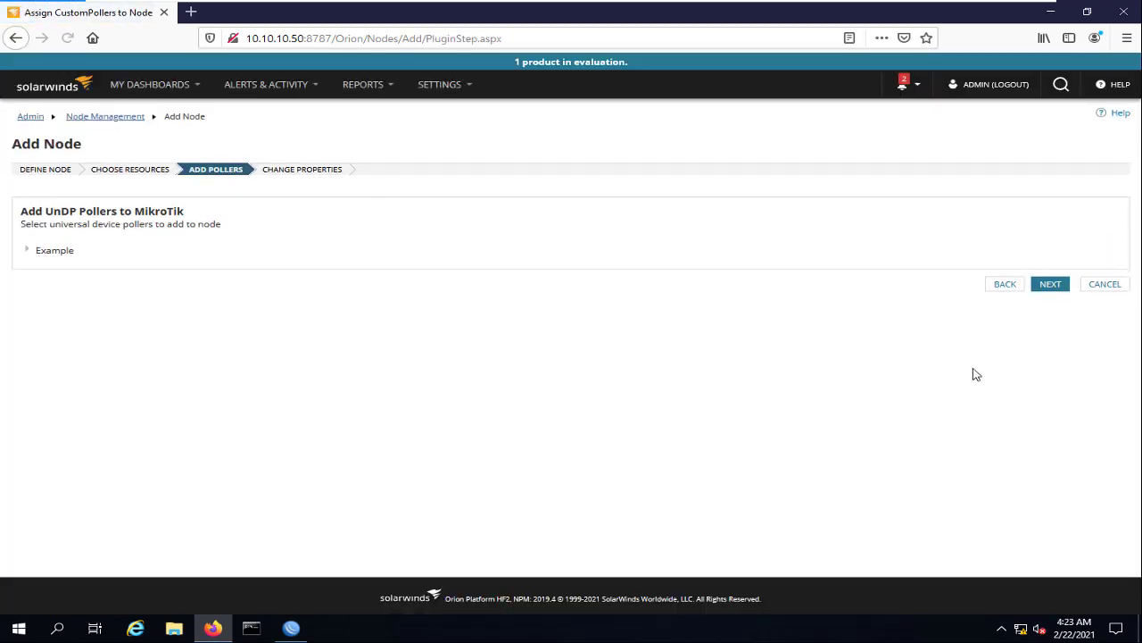
Pass the pollers and properties steps and add the MikroTik node at 10.10.10.3
{"action": "left_click", "coordinate": [26, 251]}
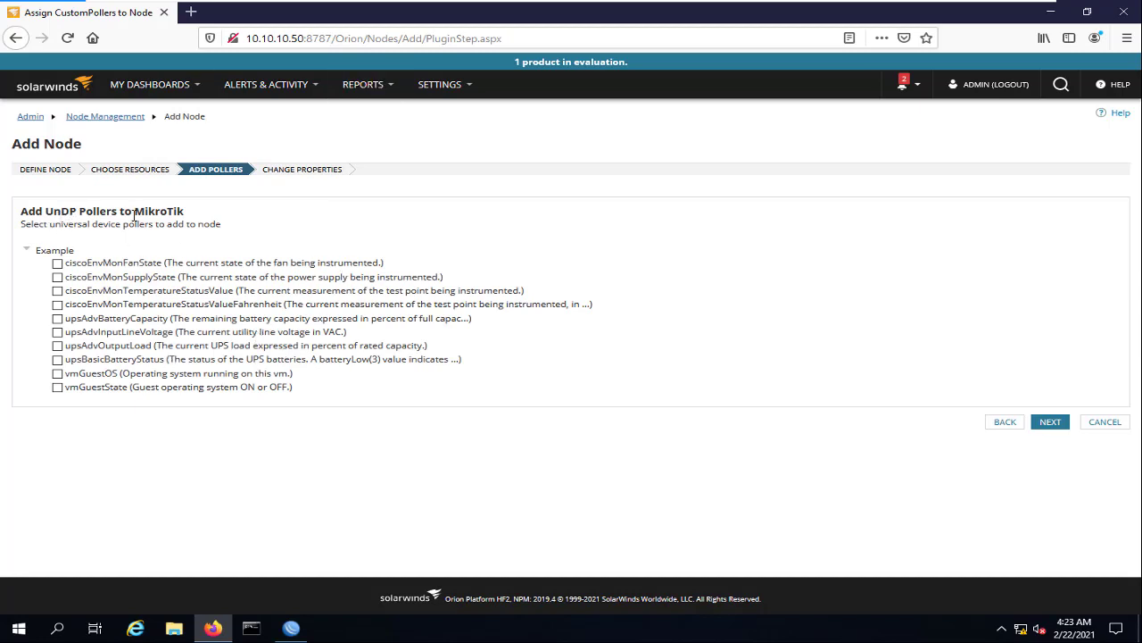
{"action": "left_click", "coordinate": [1056, 425]}
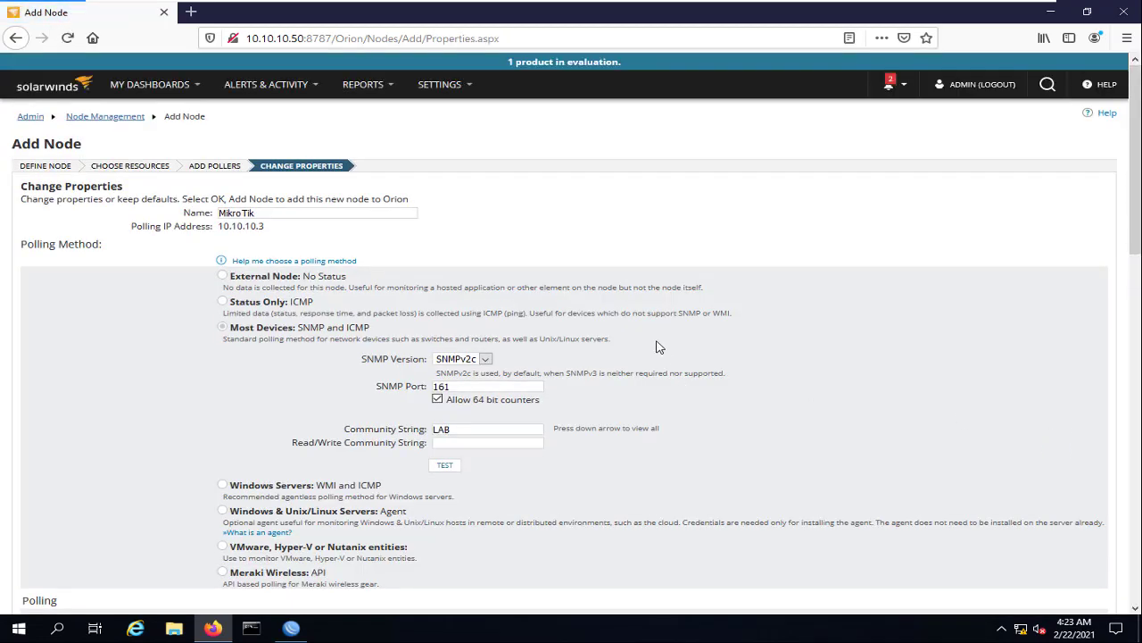
{"action": "scroll", "coordinate": [661, 341], "scroll_direction": "down", "scroll_amount": 20}
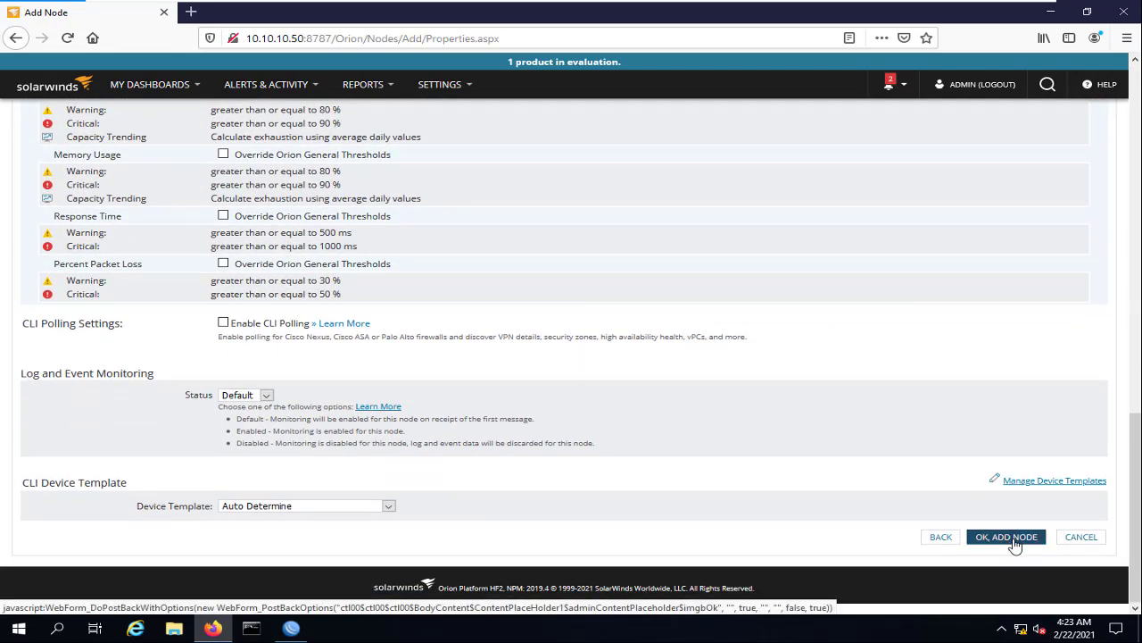
{"action": "left_click", "coordinate": [1014, 541]}
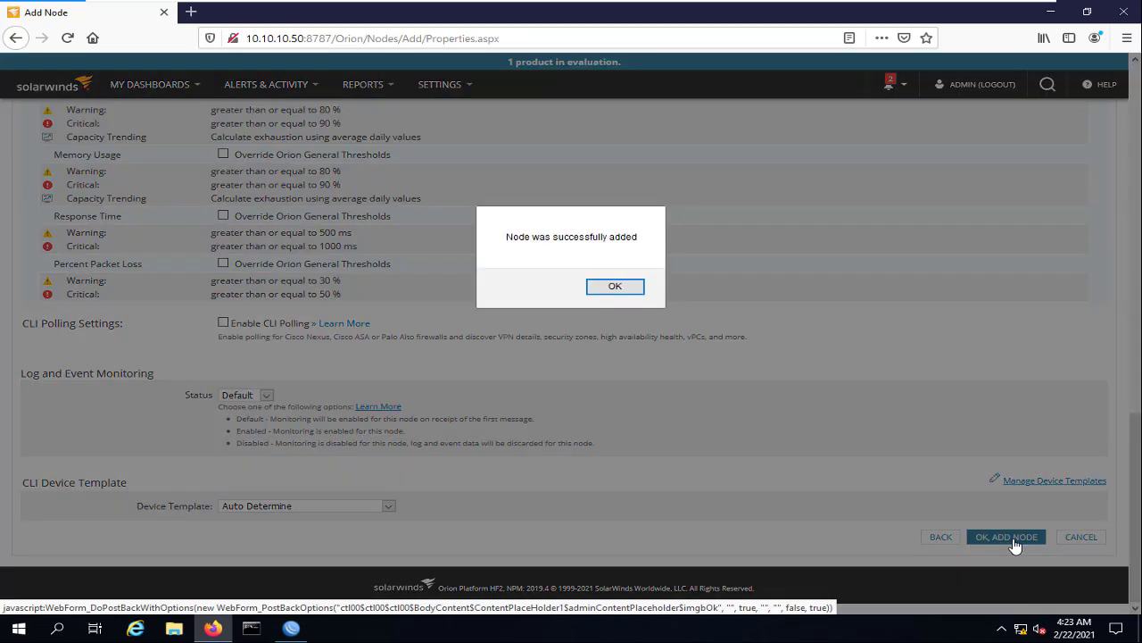
{"action": "left_click", "coordinate": [619, 288]}
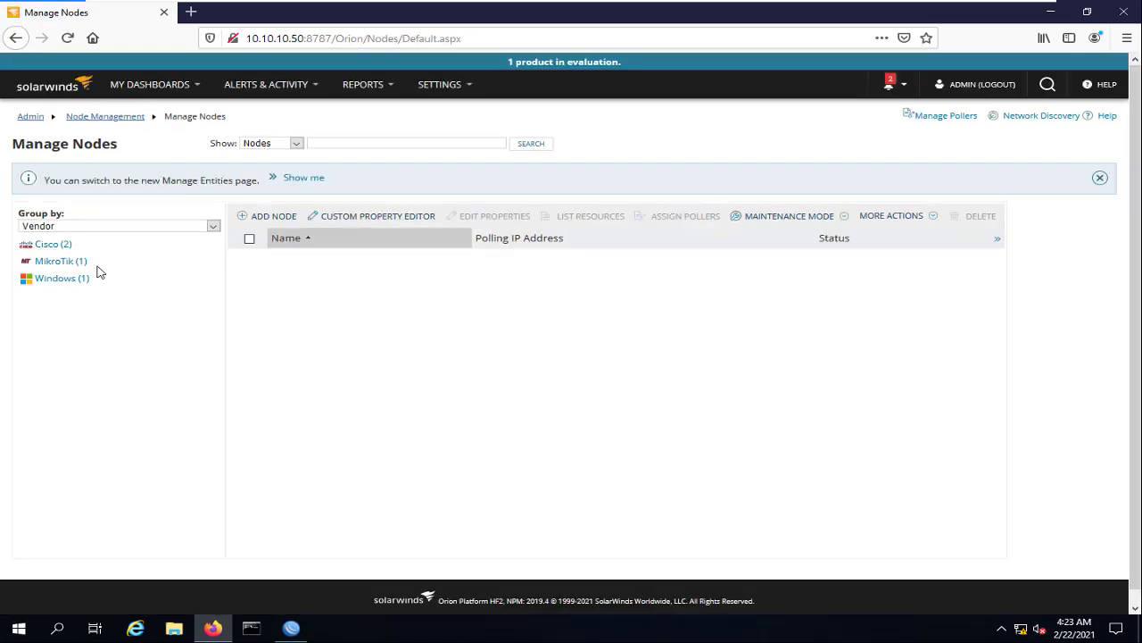
Open the MikroTik node's details page from the MikroTik (1) group and scroll through it
{"action": "left_click", "coordinate": [67, 261]}
{"action": "left_click", "coordinate": [314, 260]}
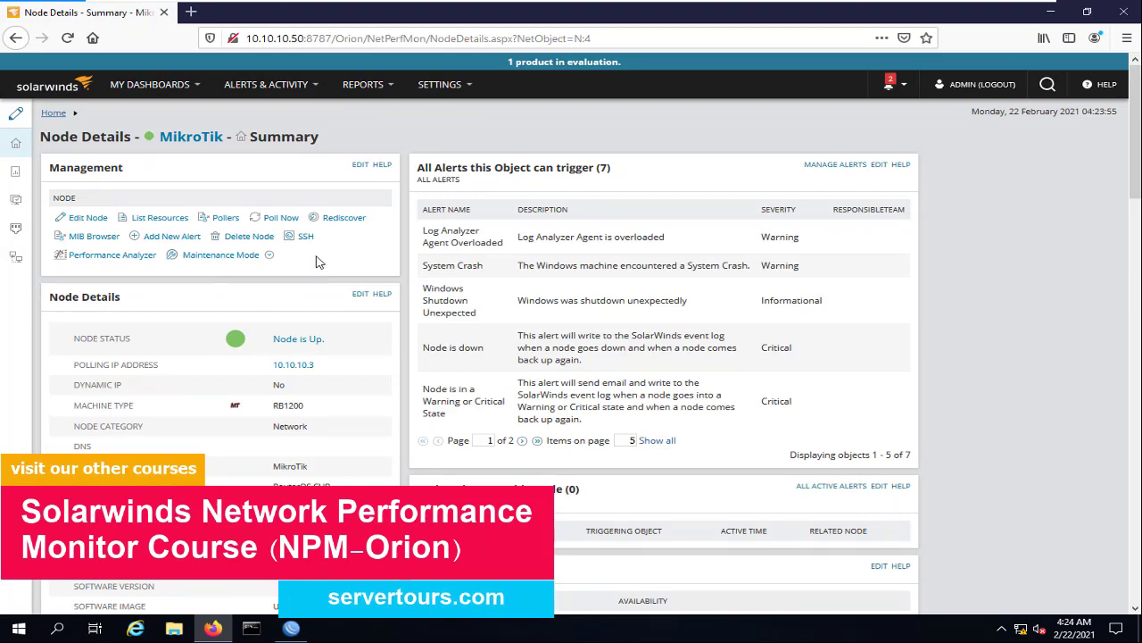
{"action": "scroll", "coordinate": [462, 283], "scroll_direction": "down", "scroll_amount": 10}
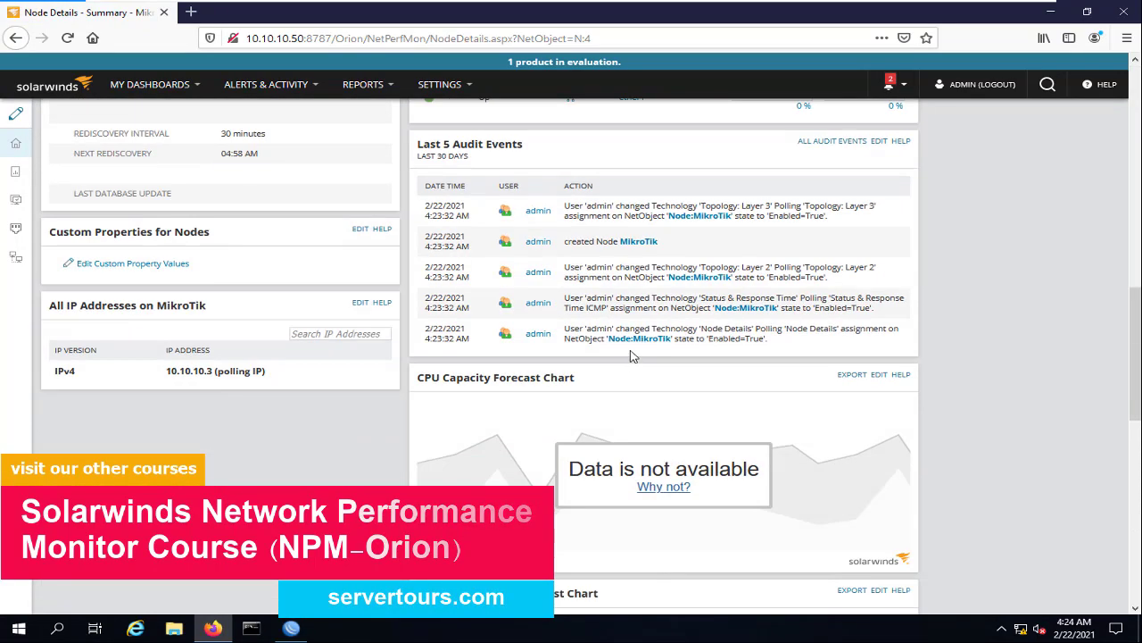
{"action": "scroll", "coordinate": [533, 372], "scroll_direction": "up", "scroll_amount": 5}
{"action": "scroll", "coordinate": [326, 270], "scroll_direction": "up", "scroll_amount": 3}
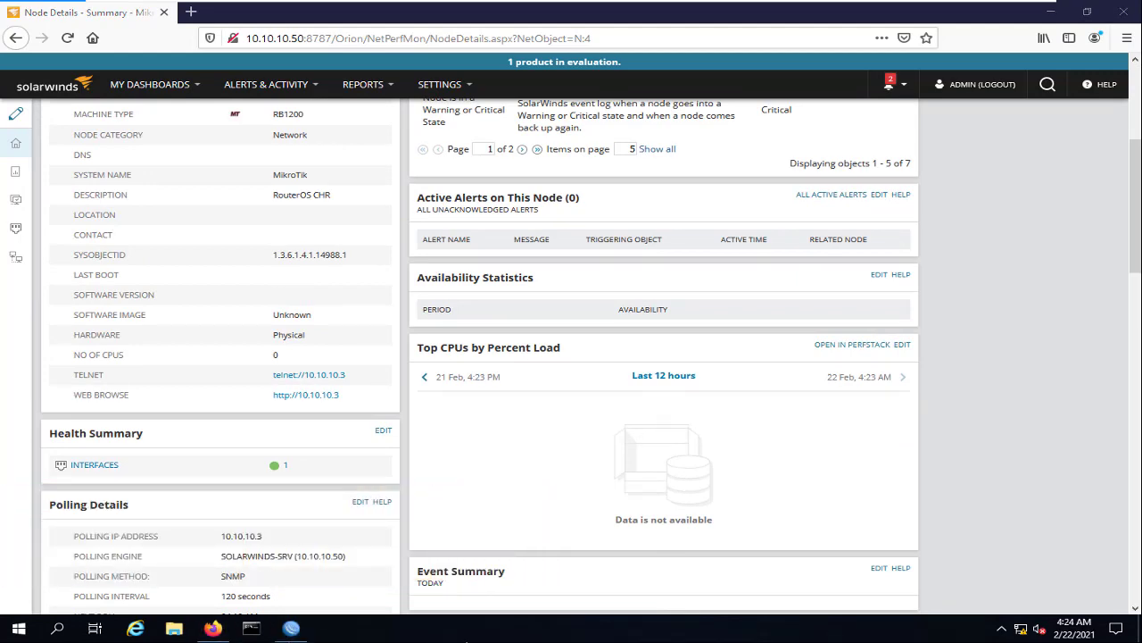
{"action": "scroll", "coordinate": [326, 436], "scroll_direction": "up", "scroll_amount": 3}
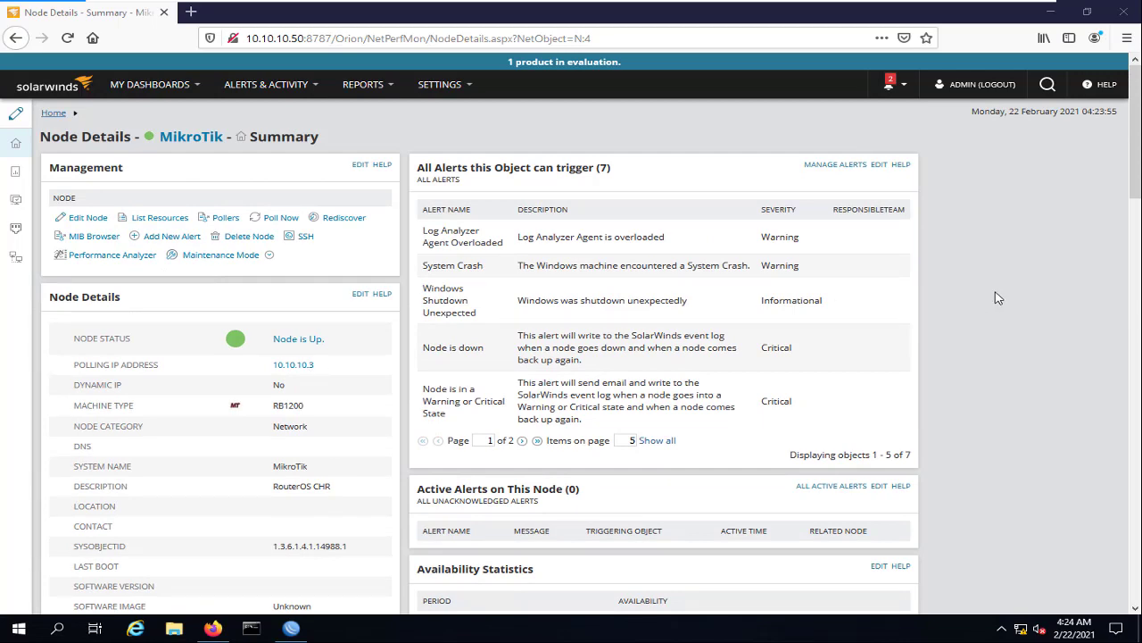
{"action": "key", "text": "super"}
{"action": "key", "text": "super"}
{"action": "key", "text": "super"}
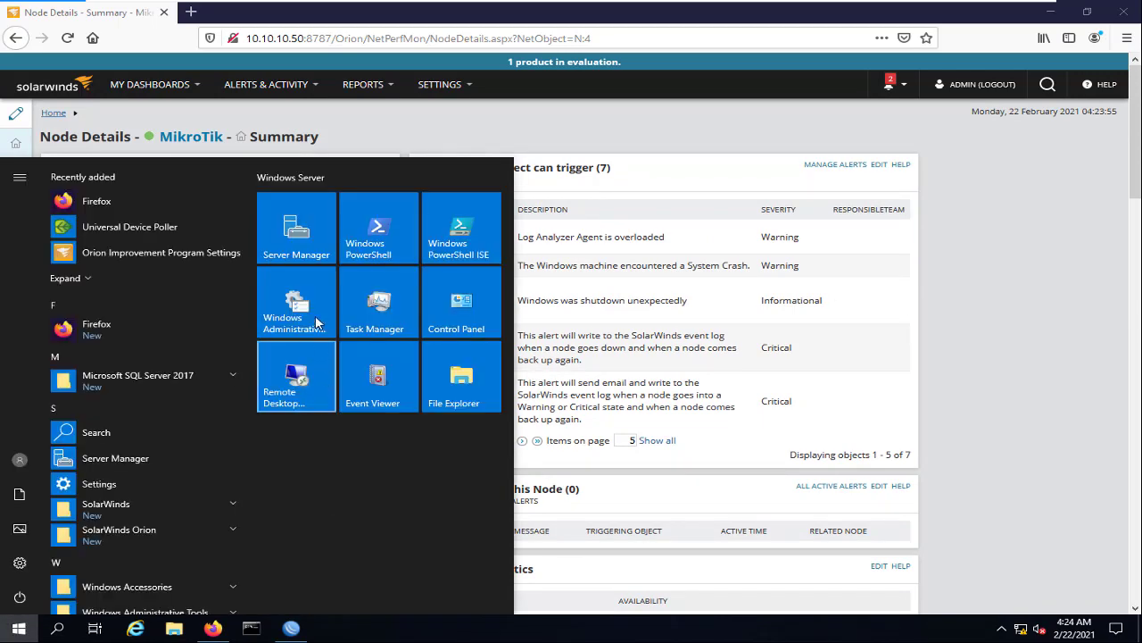
Launch Server Manager and advance the Add Roles and Features wizard for Solarwinds-SRV to Features
{"action": "left_click", "coordinate": [295, 228]}
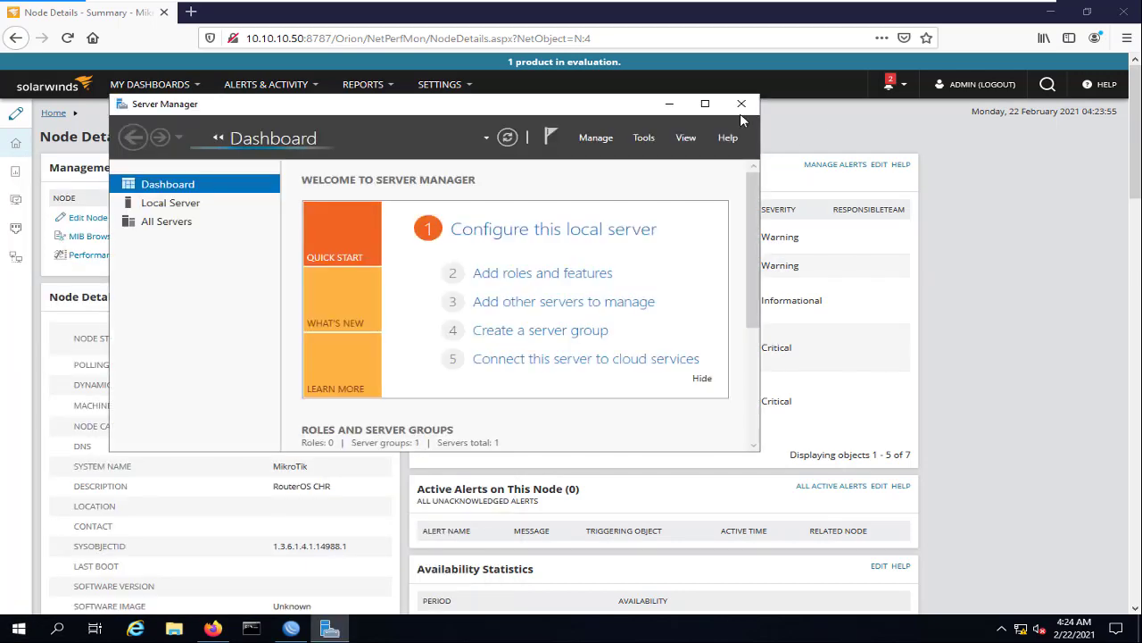
{"action": "left_click", "coordinate": [705, 104]}
{"action": "left_click", "coordinate": [976, 40]}
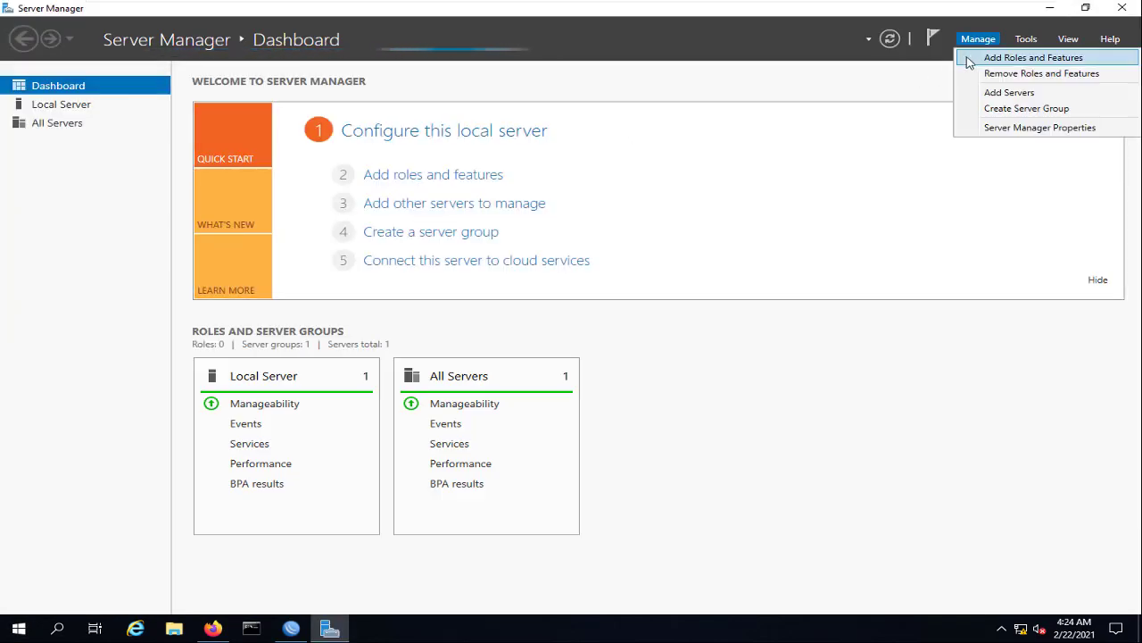
{"action": "left_click", "coordinate": [973, 59]}
{"action": "left_click", "coordinate": [693, 360]}
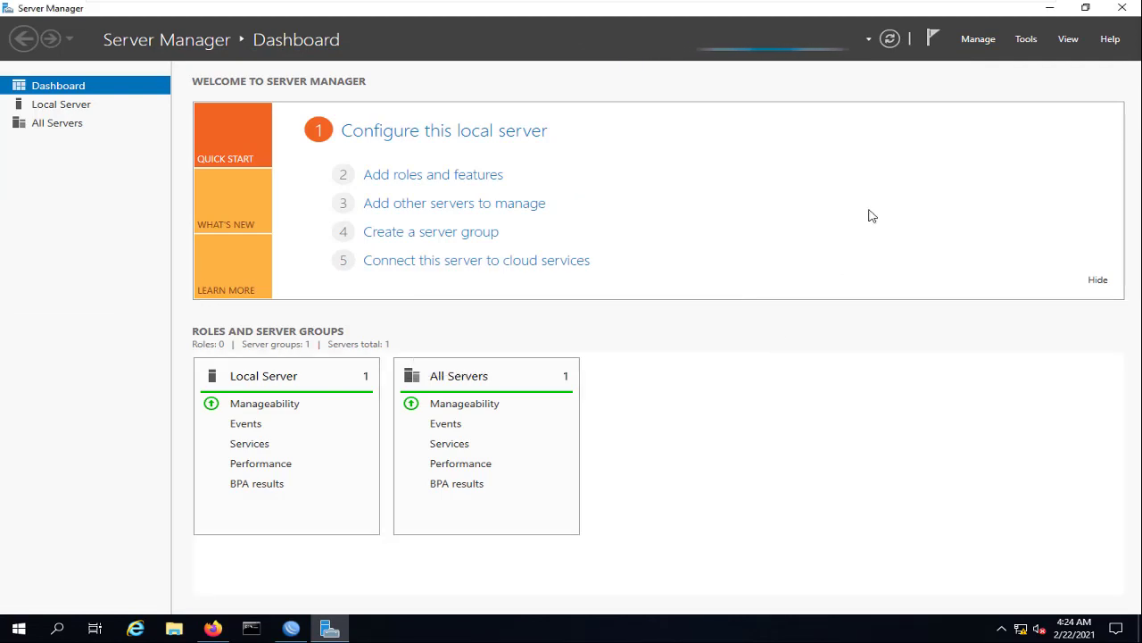
{"action": "left_click", "coordinate": [971, 39]}
{"action": "left_click", "coordinate": [991, 59]}
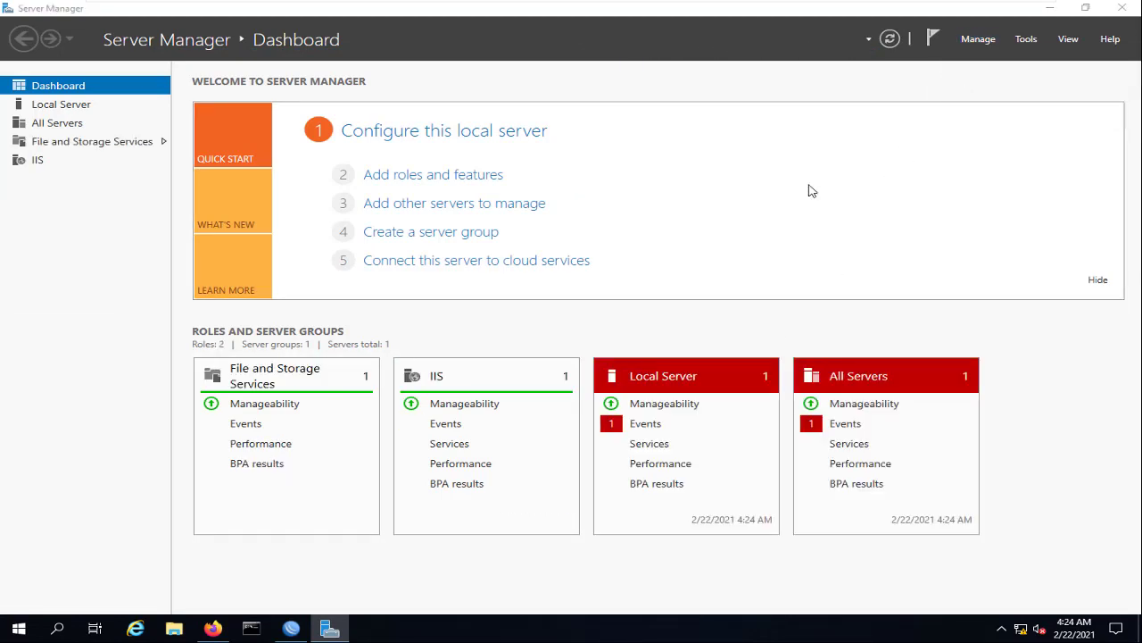
{"action": "left_click", "coordinate": [557, 496]}
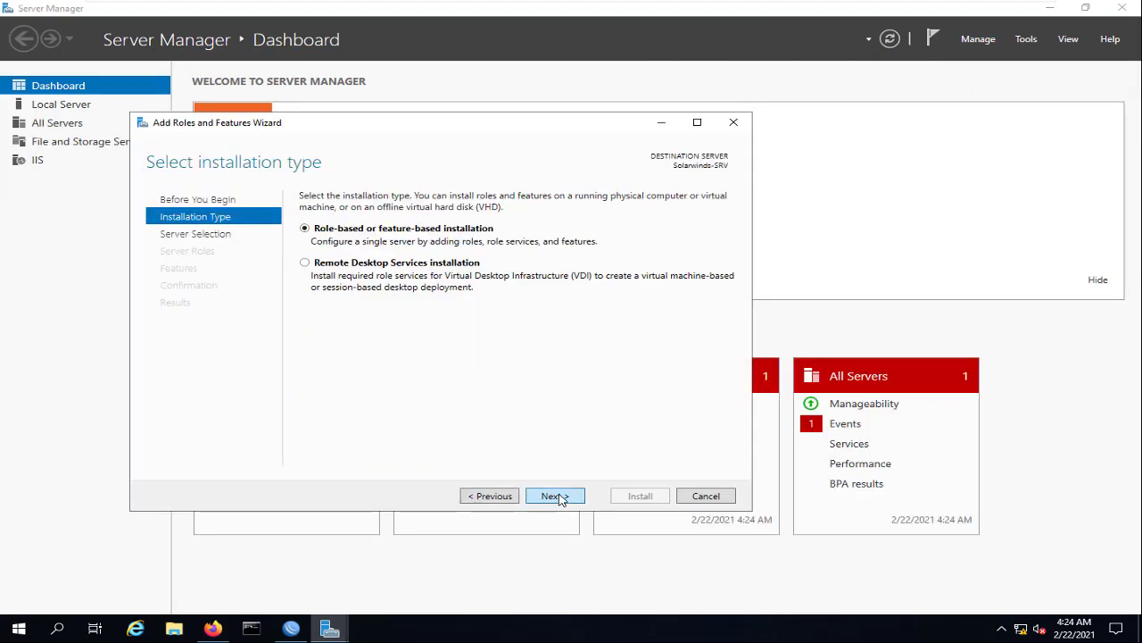
{"action": "left_click", "coordinate": [557, 496]}
{"action": "left_click", "coordinate": [553, 496]}
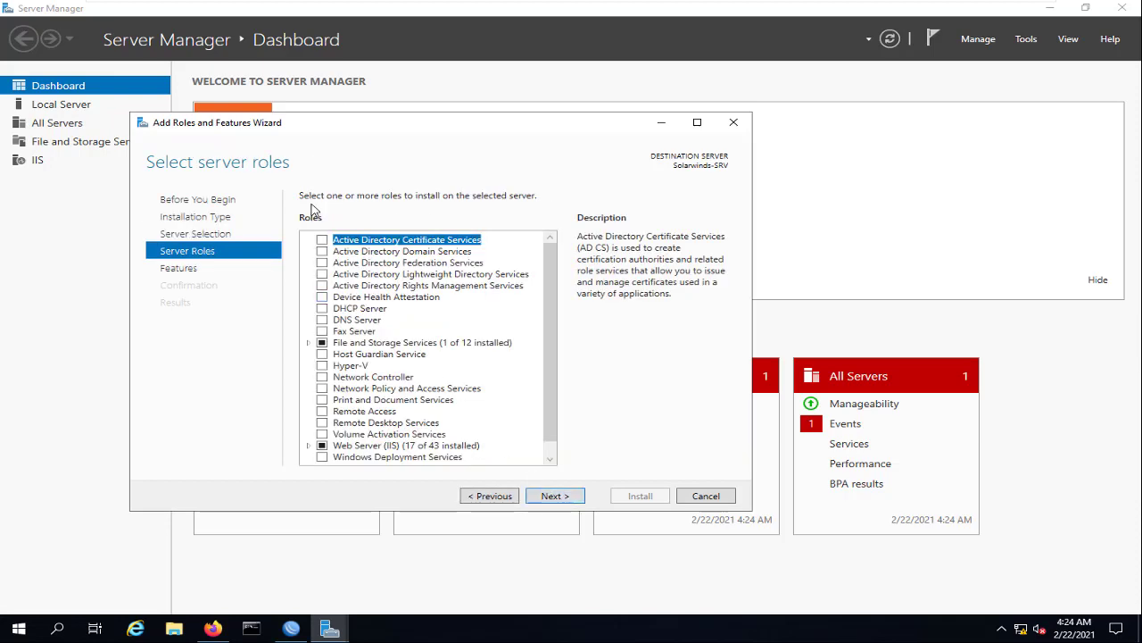
{"action": "left_click", "coordinate": [555, 497]}
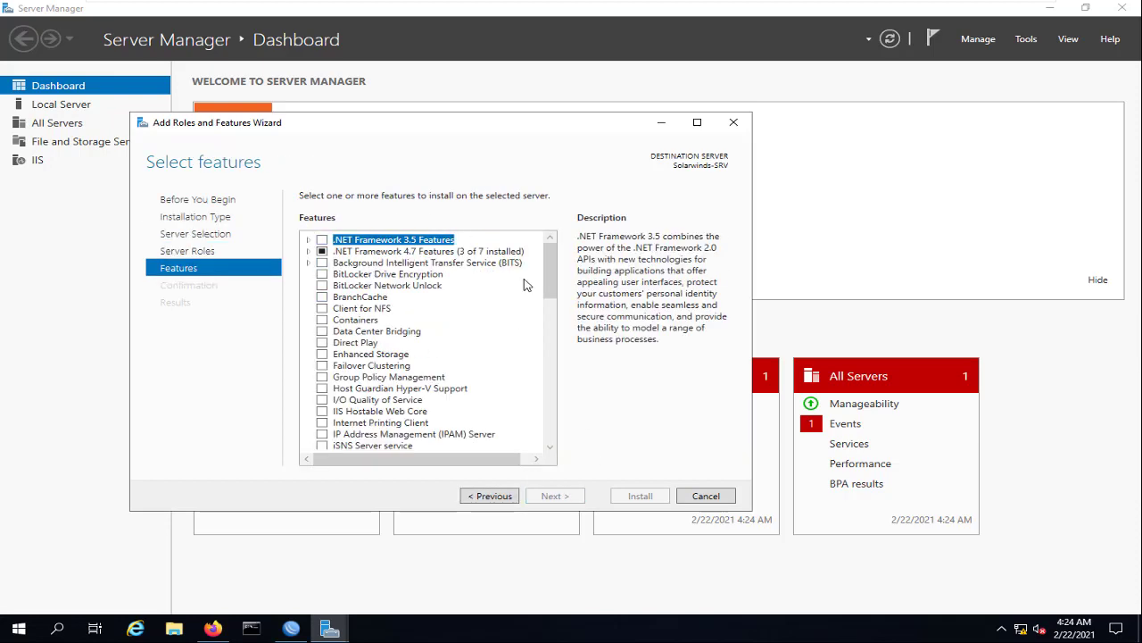
Select SNMP Service with SNMP WMI Provider and SNMP Tools, then install them
{"action": "left_click_drag", "start_coordinate": [552, 279], "coordinate": [552, 418]}
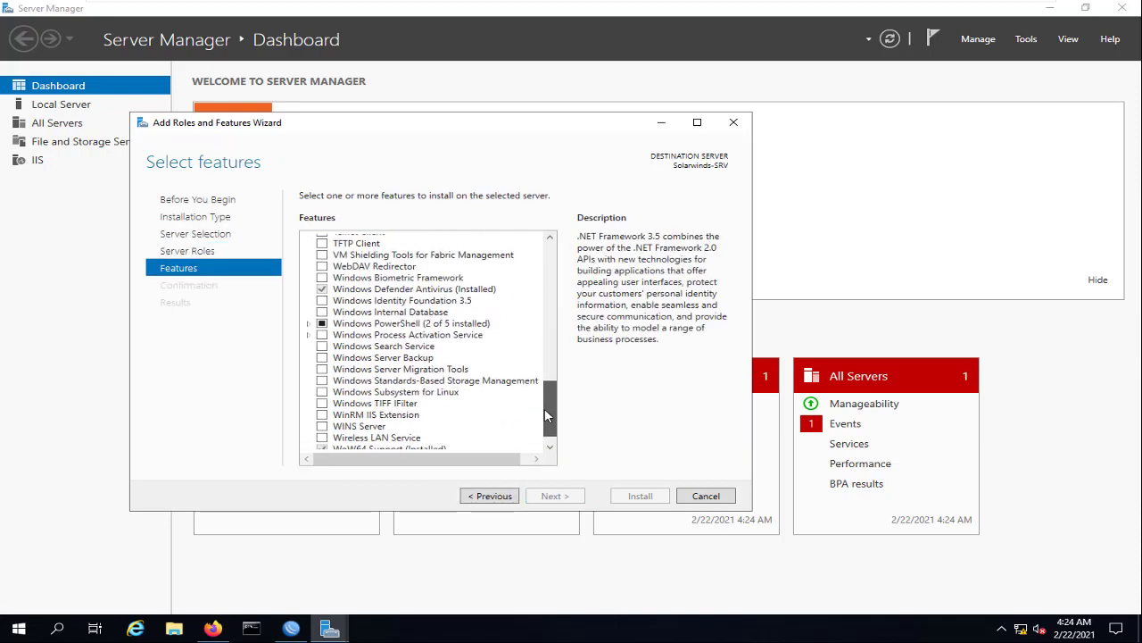
{"action": "left_click", "coordinate": [382, 310]}
{"action": "key", "text": "s"}
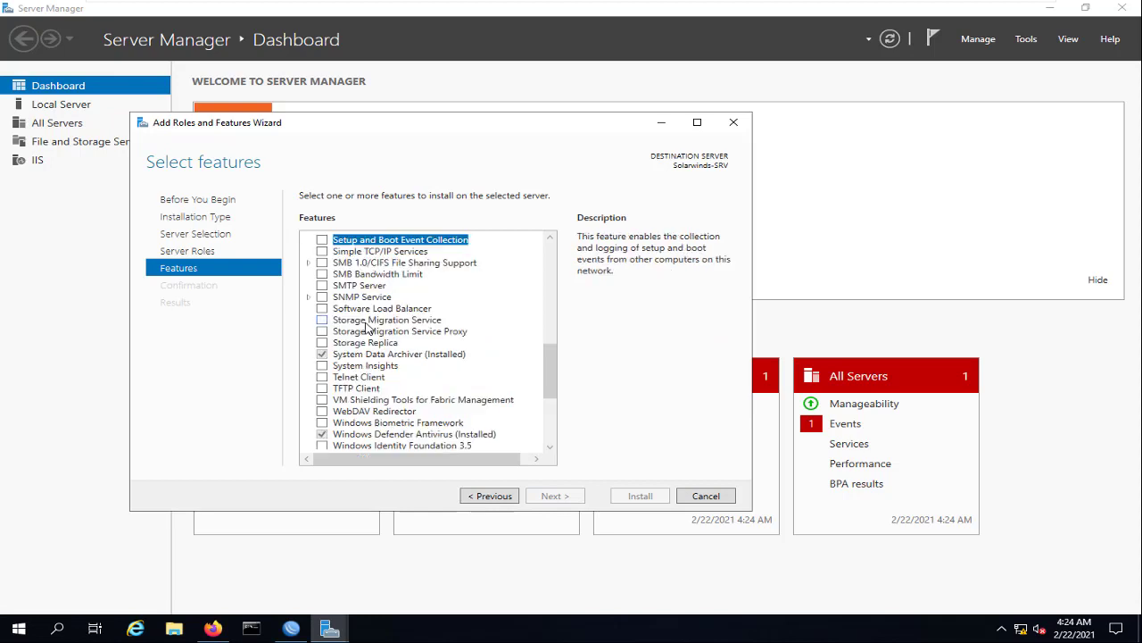
{"action": "left_click", "coordinate": [322, 296]}
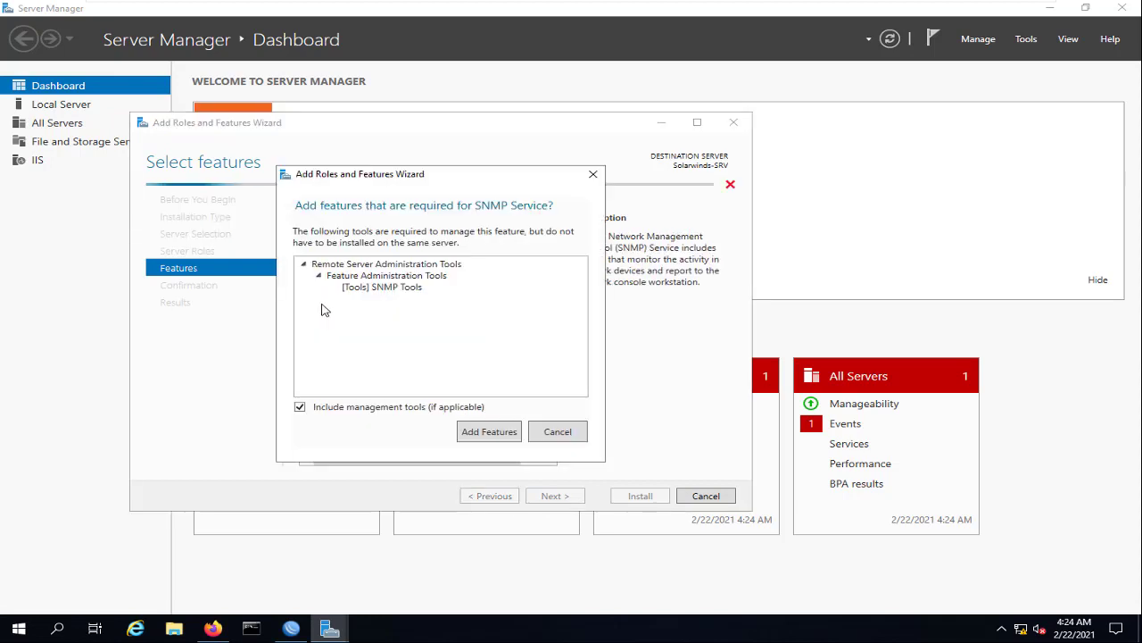
{"action": "left_click", "coordinate": [558, 433]}
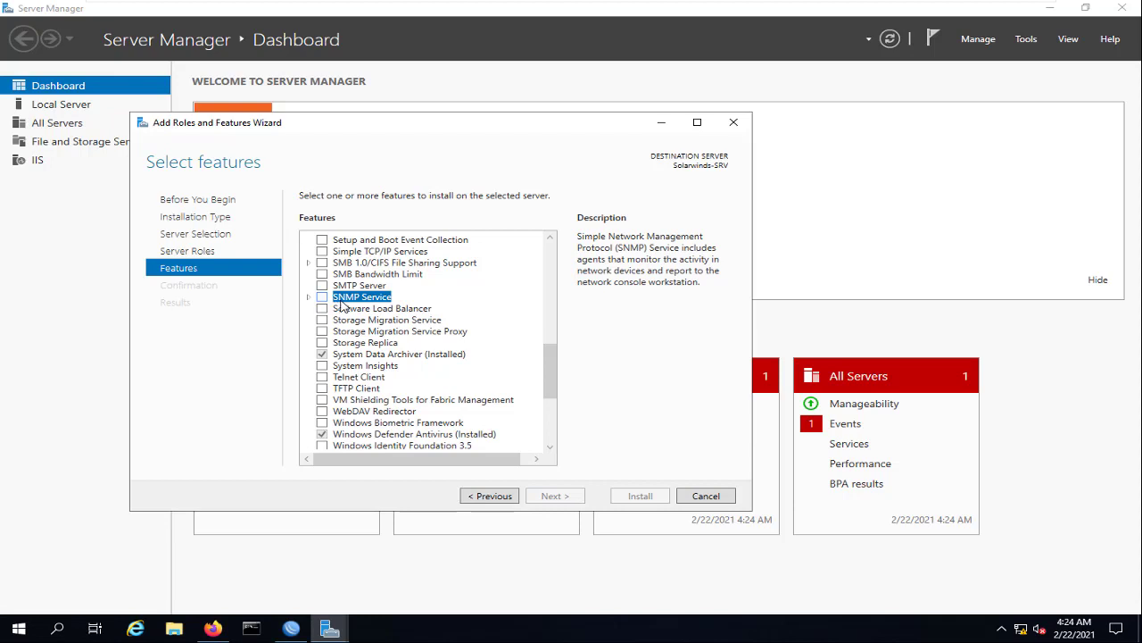
{"action": "left_click", "coordinate": [308, 296]}
{"action": "left_click", "coordinate": [322, 296]}
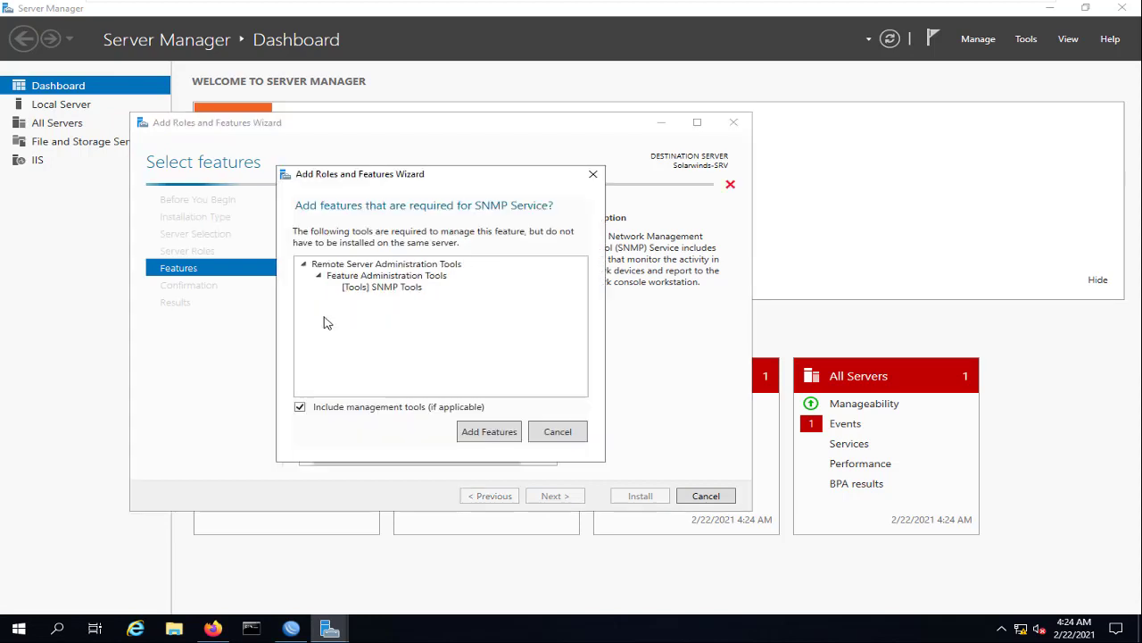
{"action": "left_click", "coordinate": [479, 429]}
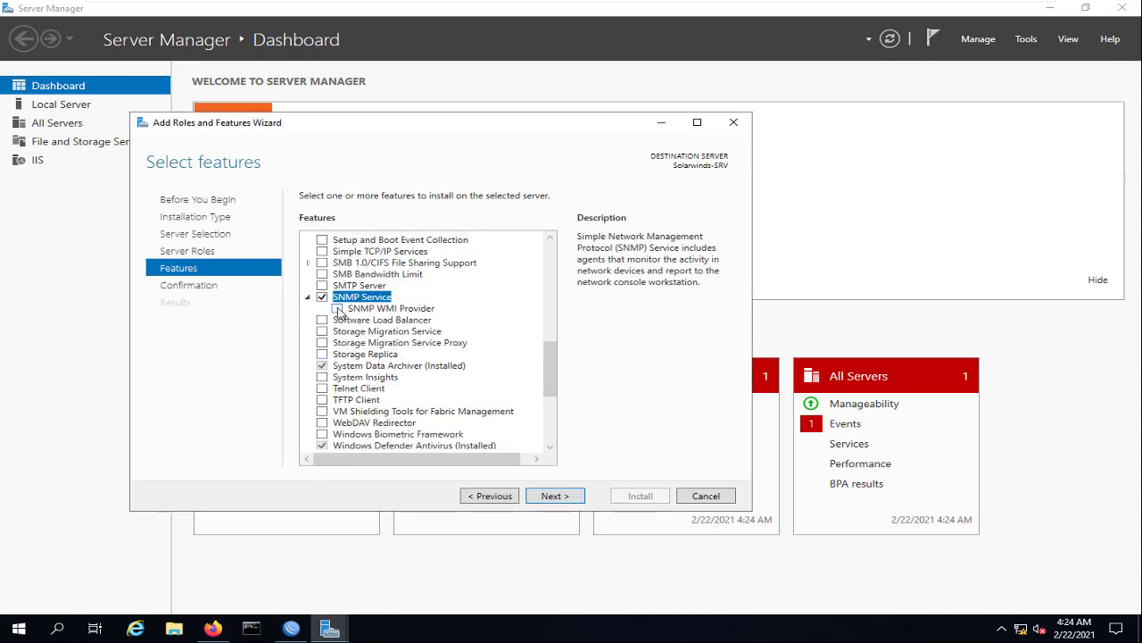
{"action": "left_click", "coordinate": [337, 309]}
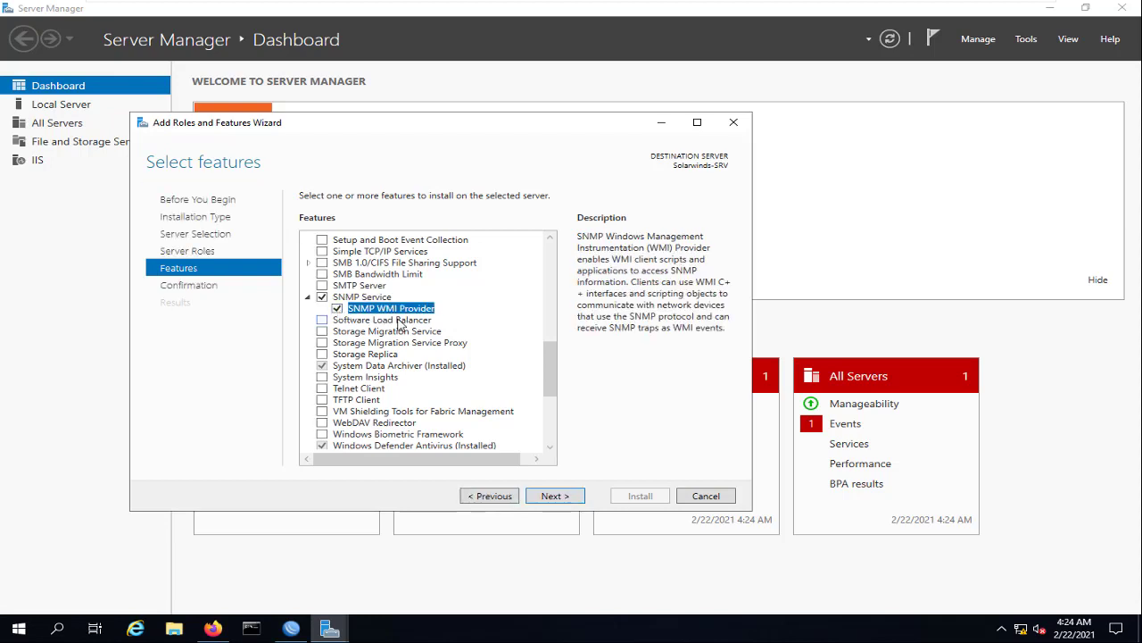
{"action": "left_click", "coordinate": [554, 496]}
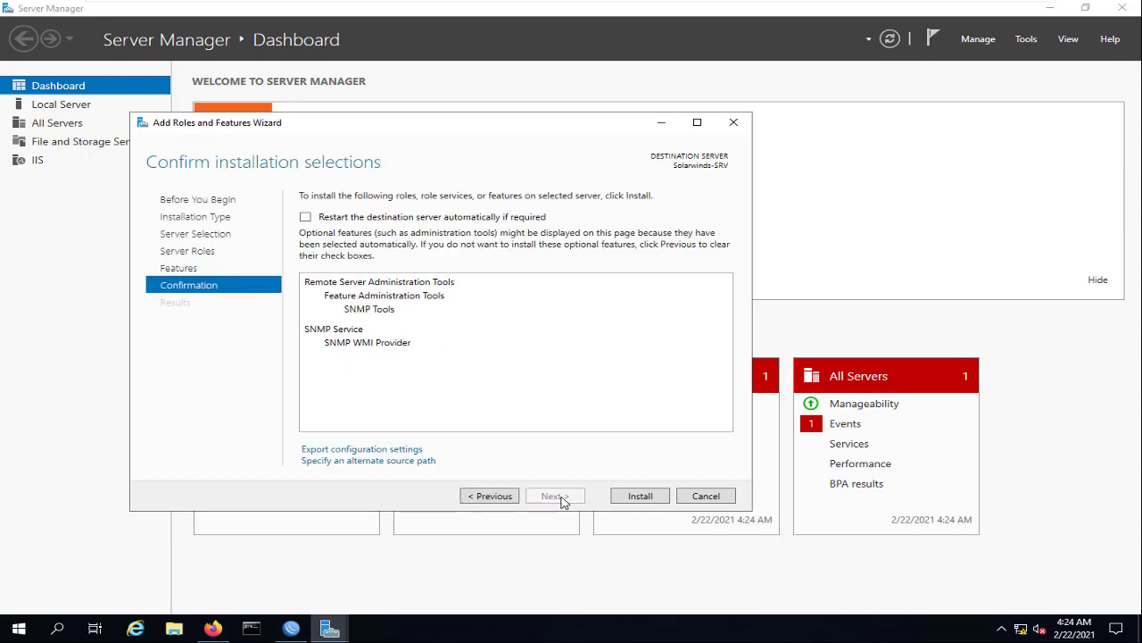
{"action": "left_click", "coordinate": [642, 497]}
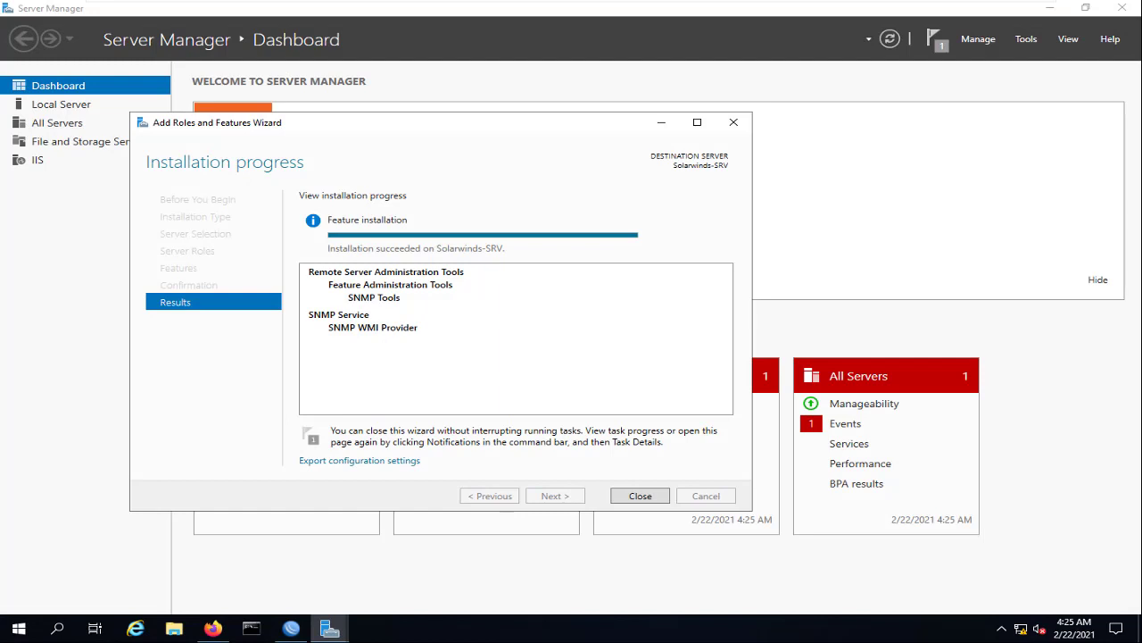
{"action": "left_click", "coordinate": [640, 495]}
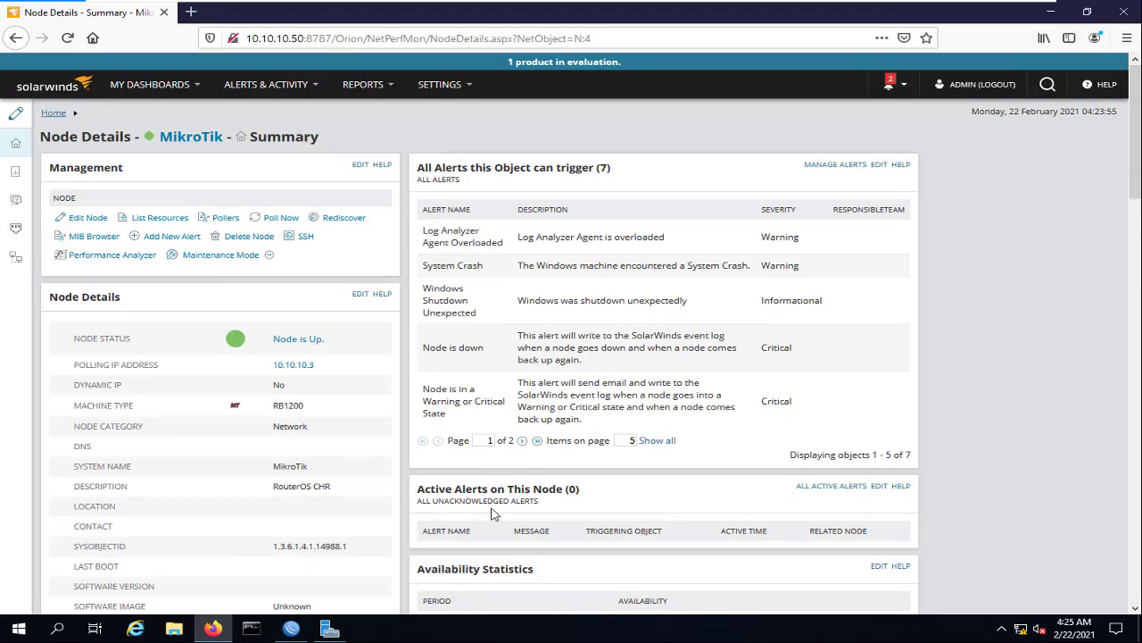
Launch the Services console via Run and open the SNMP Service properties
{"action": "key", "text": "super+r"}
{"action": "type", "text": "ser"}
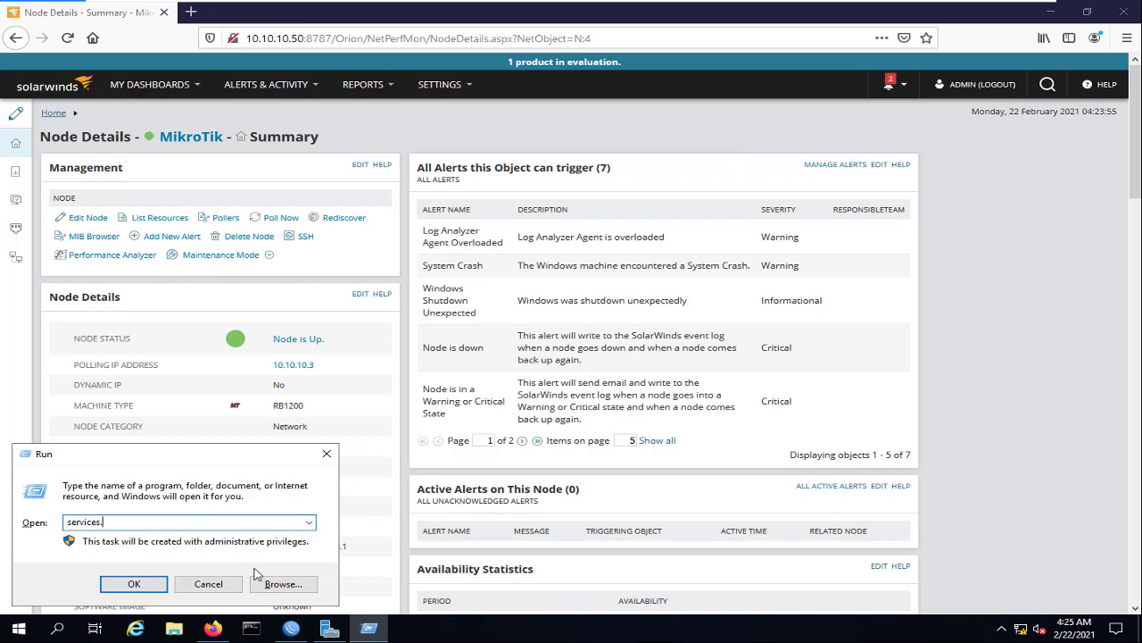
{"action": "key", "text": "Return"}
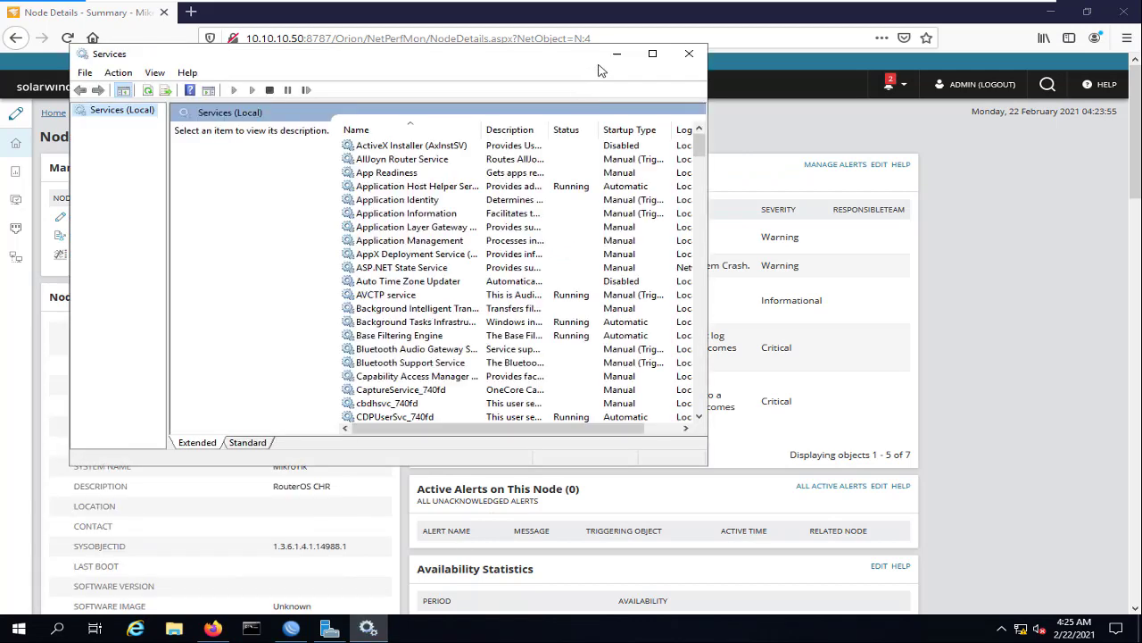
{"action": "left_click", "coordinate": [653, 55]}
{"action": "left_click", "coordinate": [344, 233]}
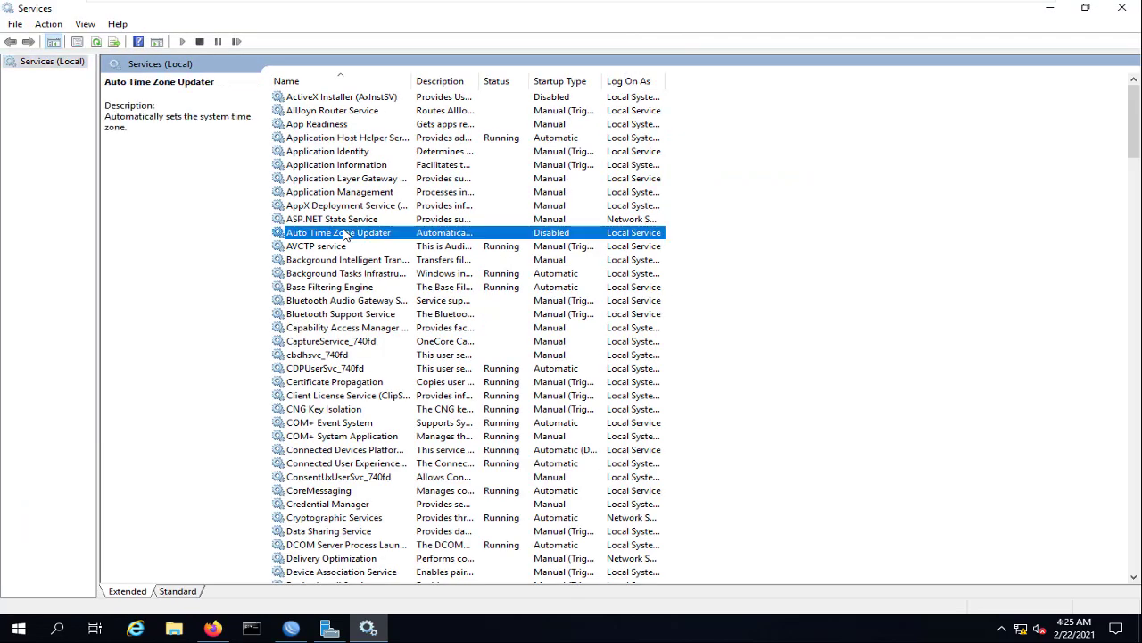
{"action": "key", "text": "s"}
{"action": "left_click", "coordinate": [320, 167]}
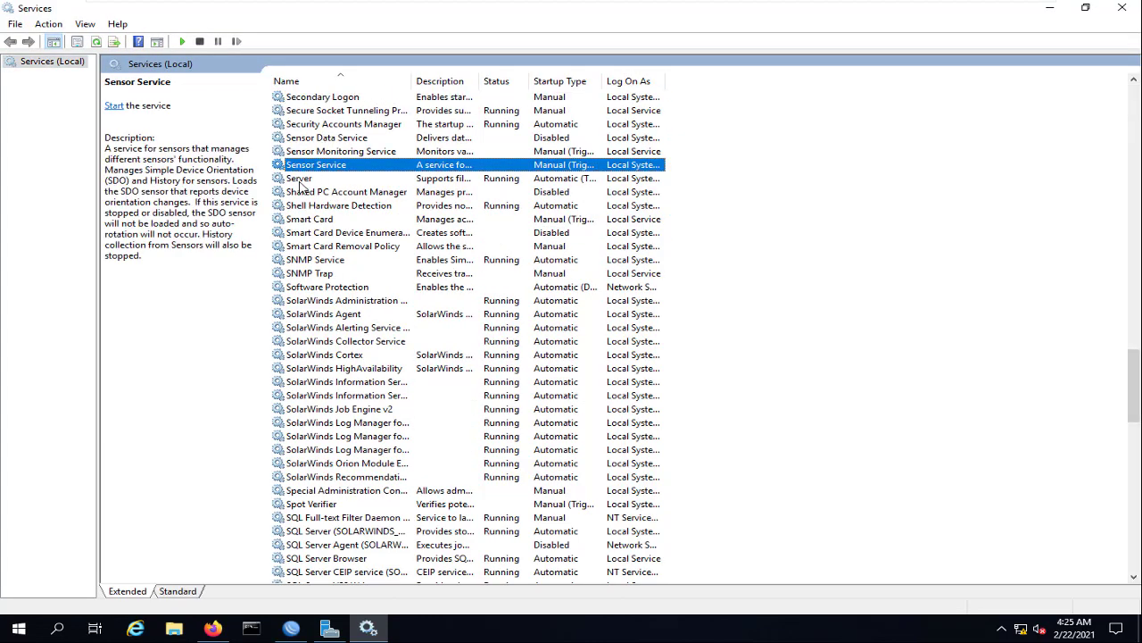
{"action": "double_click", "coordinate": [362, 260]}
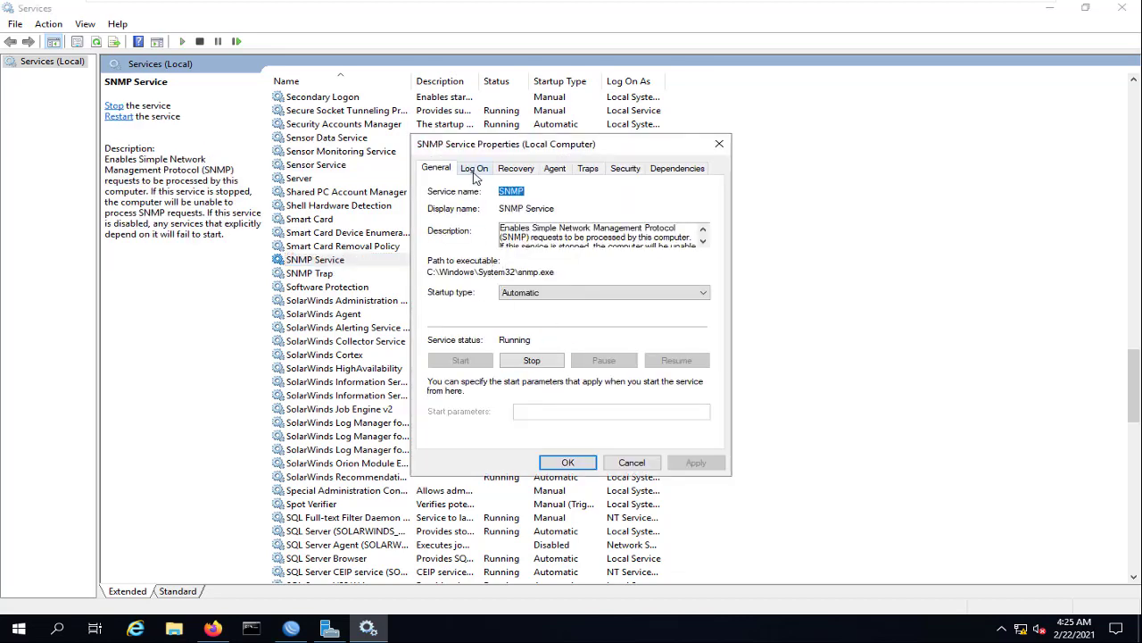
Enable the Physical and Datalink and subnetwork agent services and apply the change
{"action": "left_click", "coordinate": [559, 174]}
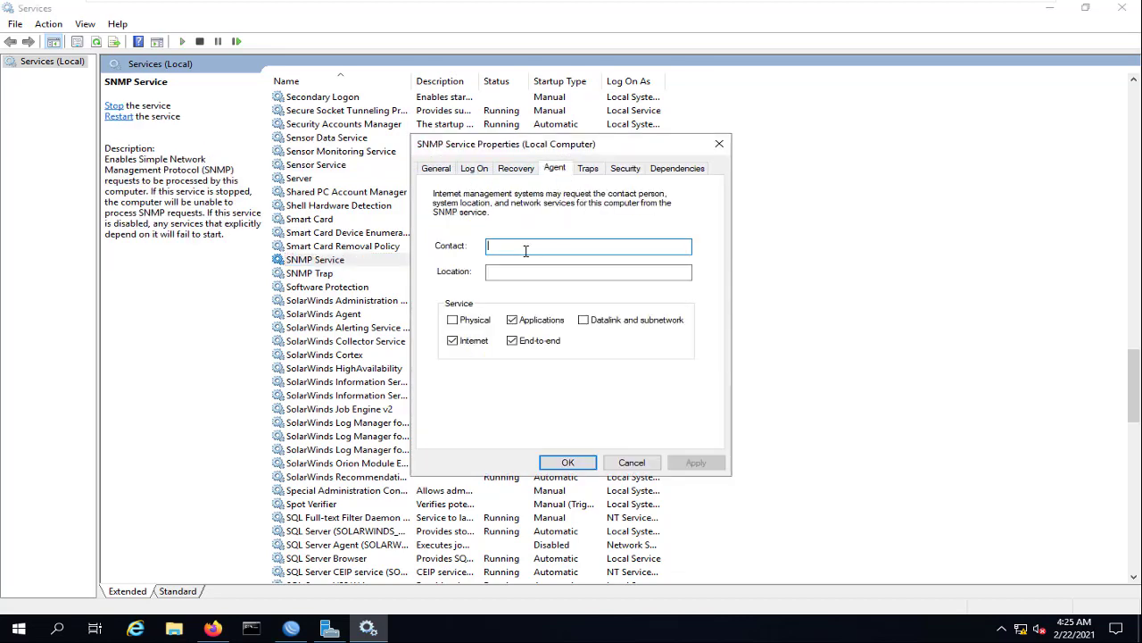
{"action": "left_click", "coordinate": [452, 320]}
{"action": "left_click", "coordinate": [584, 320]}
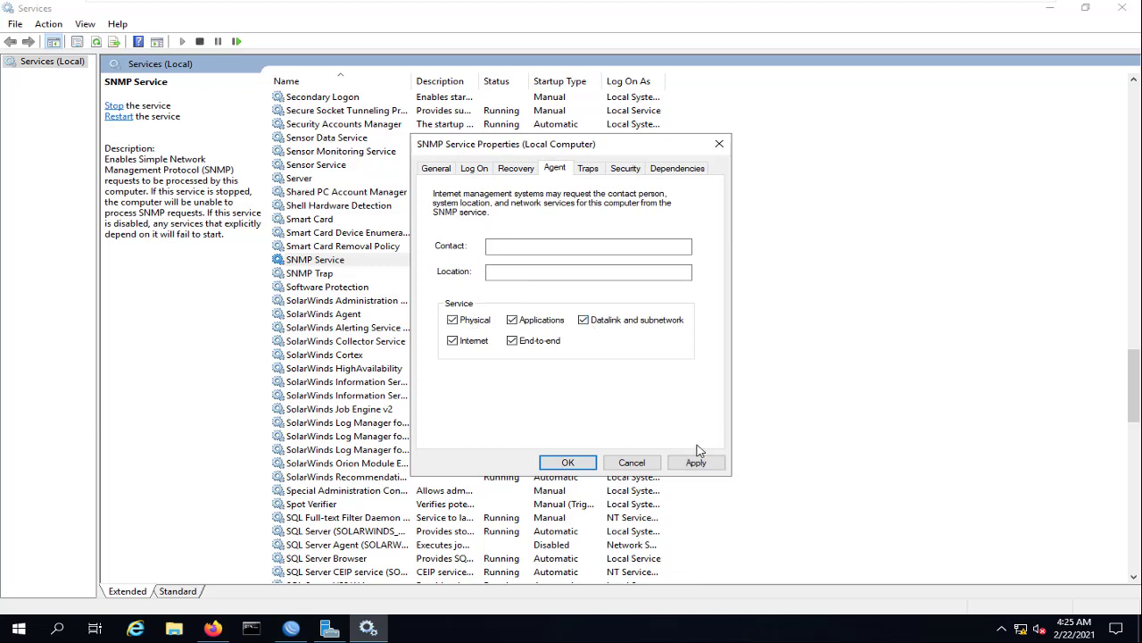
{"action": "left_click", "coordinate": [695, 462]}
{"action": "left_click", "coordinate": [588, 170]}
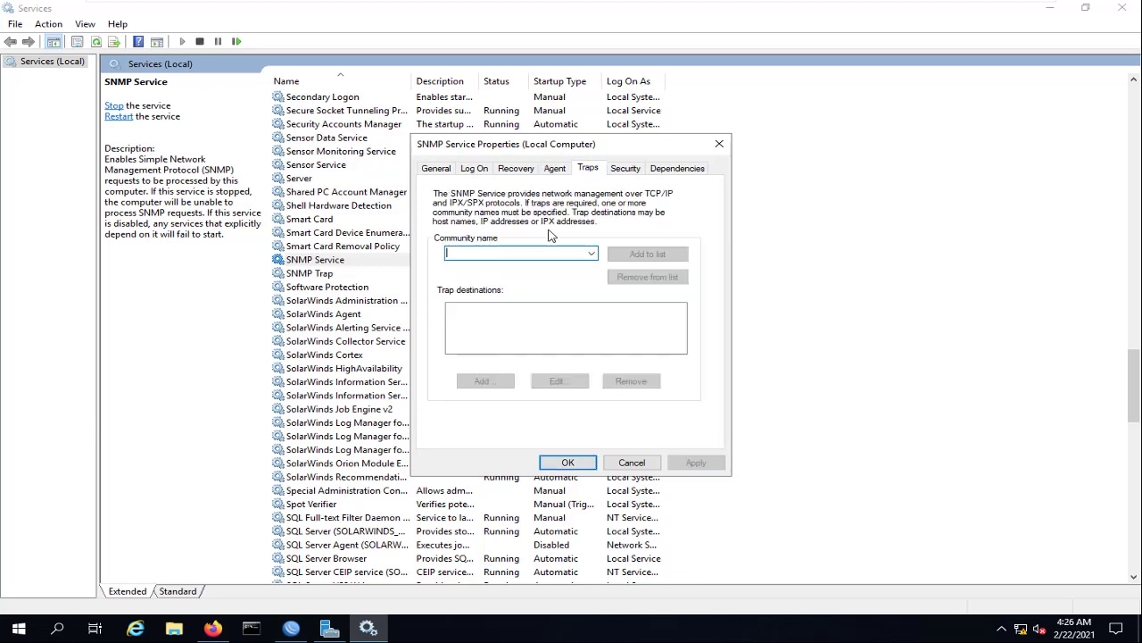
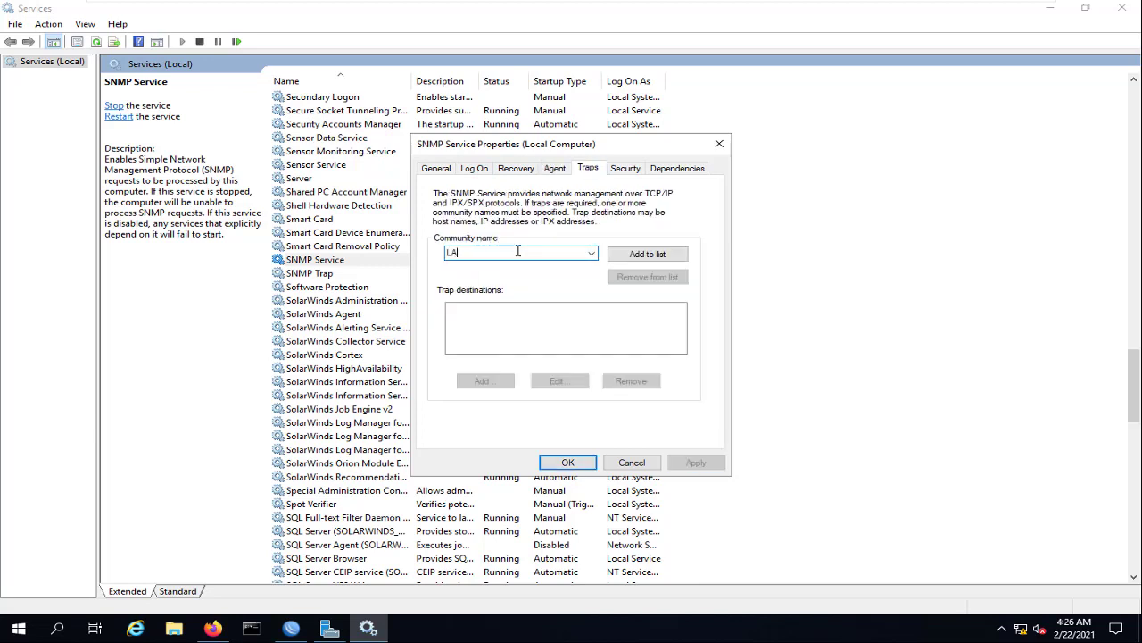
Add LAB as the trap community and as a READ ONLY accepted community
{"action": "left_click", "coordinate": [665, 257]}
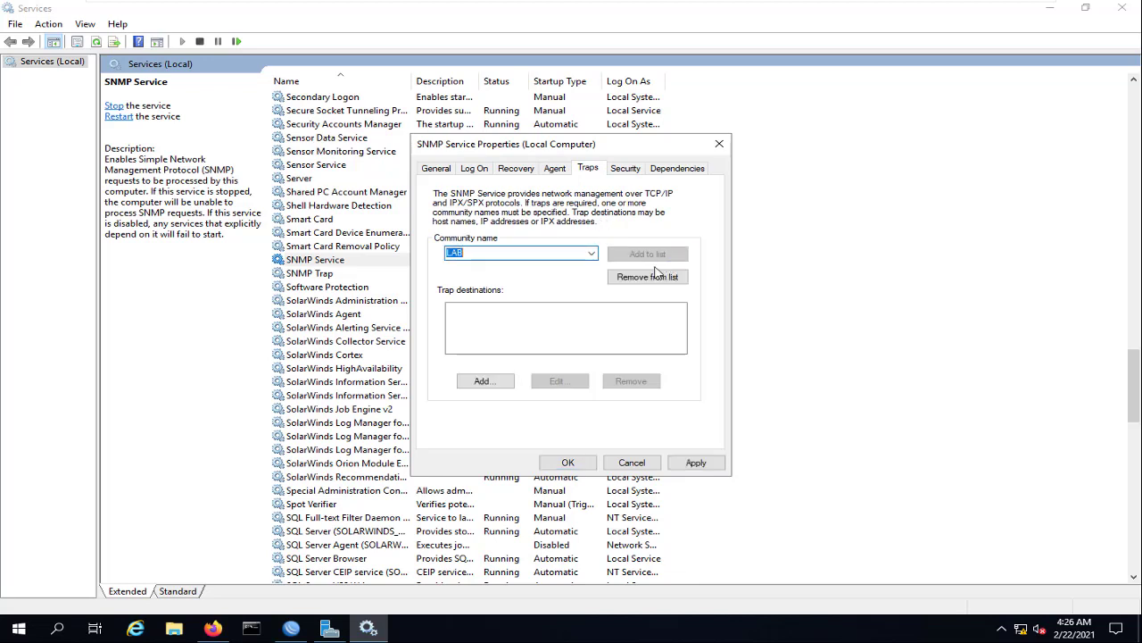
{"action": "left_click", "coordinate": [695, 462]}
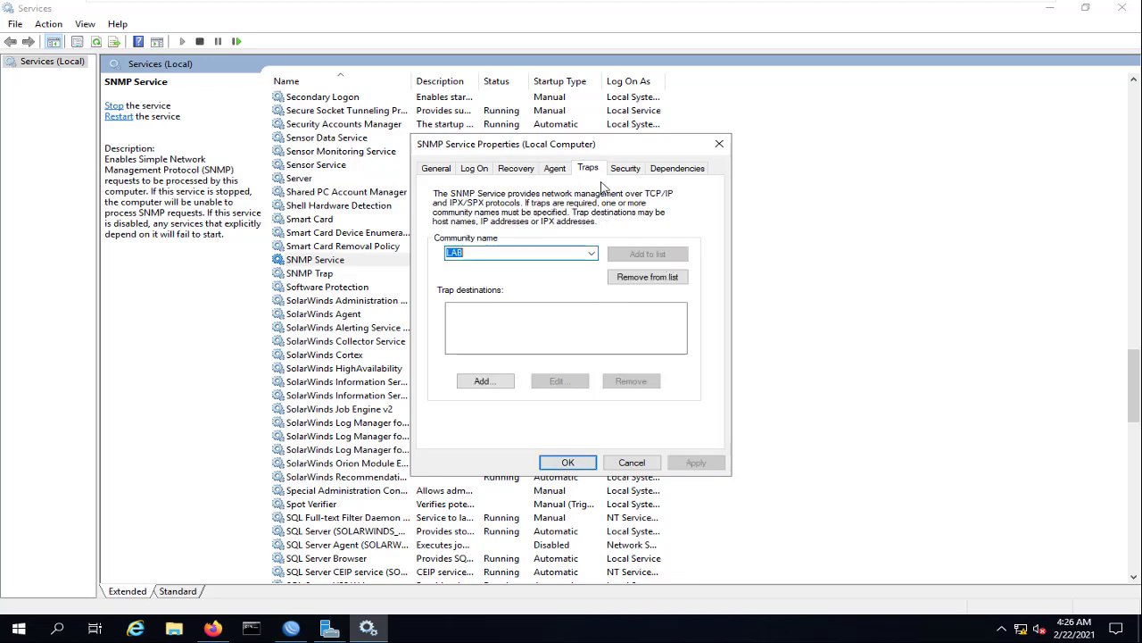
{"action": "left_click", "coordinate": [625, 170]}
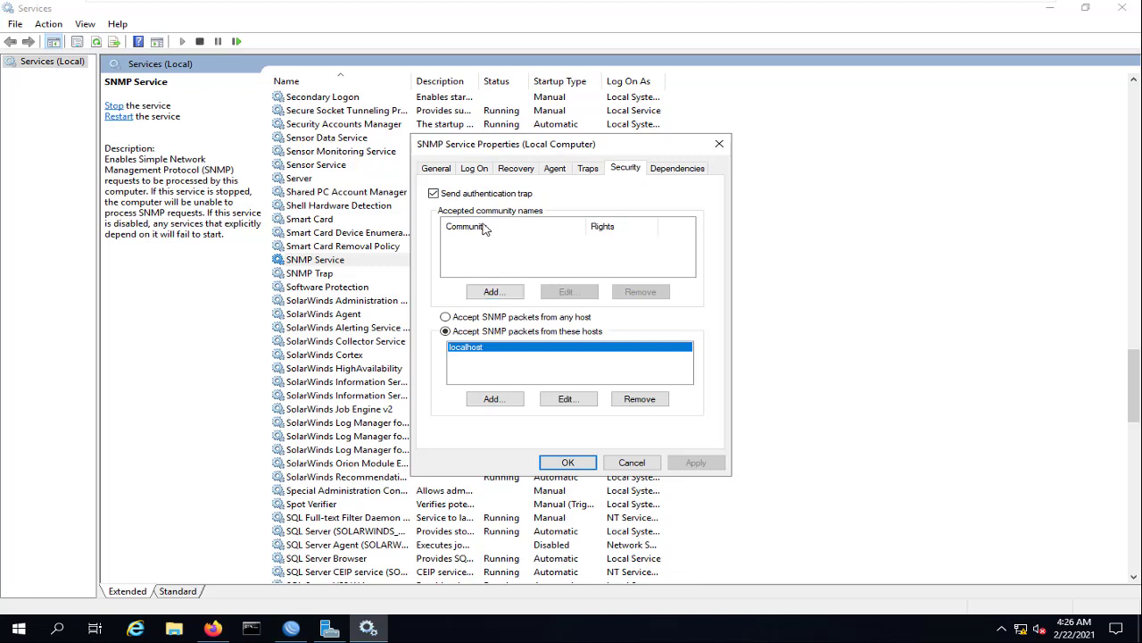
{"action": "left_click", "coordinate": [493, 292]}
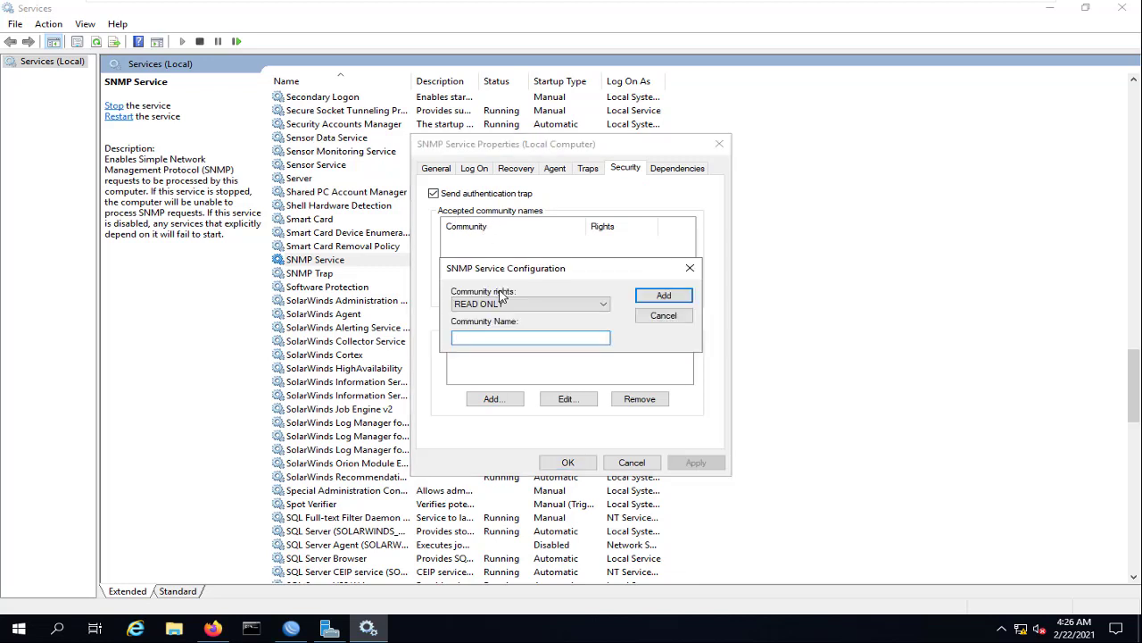
{"action": "left_click", "coordinate": [471, 305]}
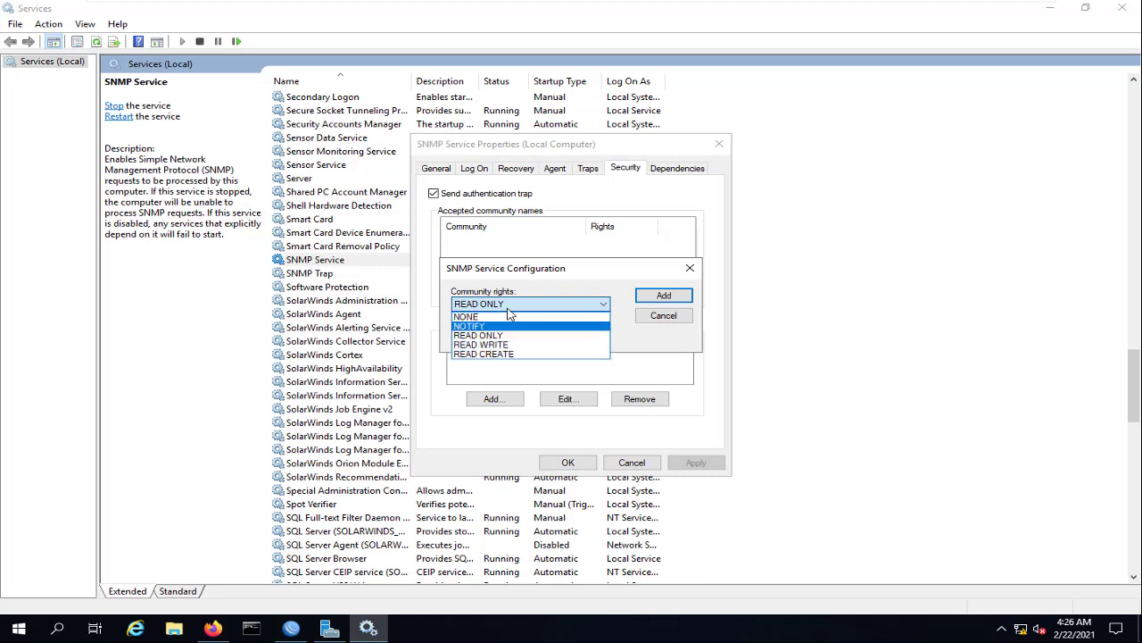
{"action": "left_click", "coordinate": [536, 281]}
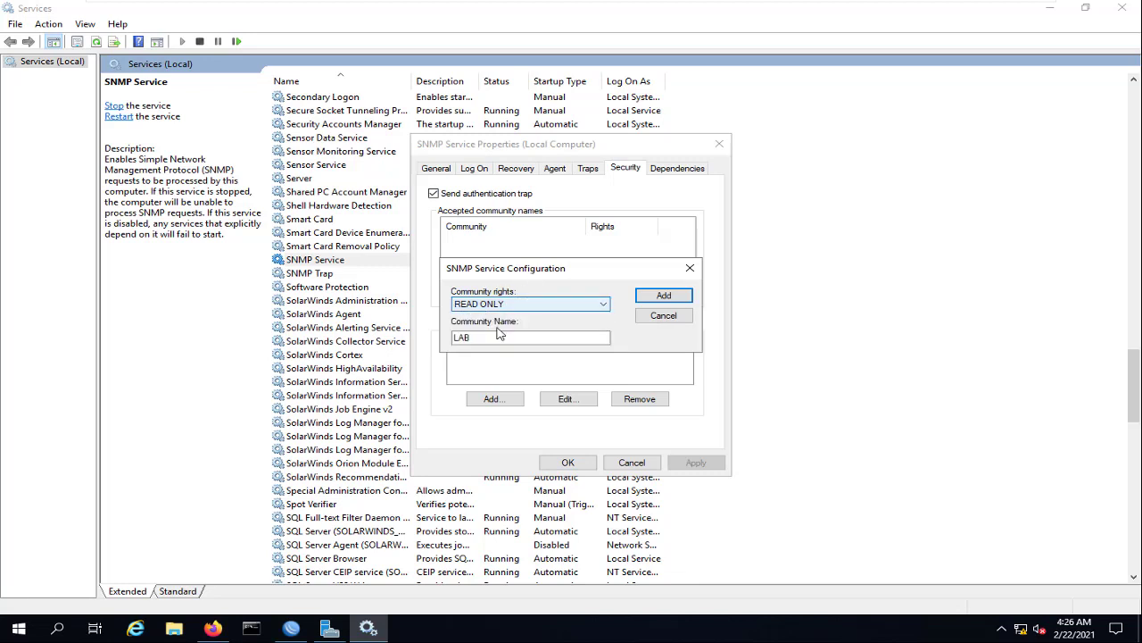
{"action": "left_click", "coordinate": [664, 297]}
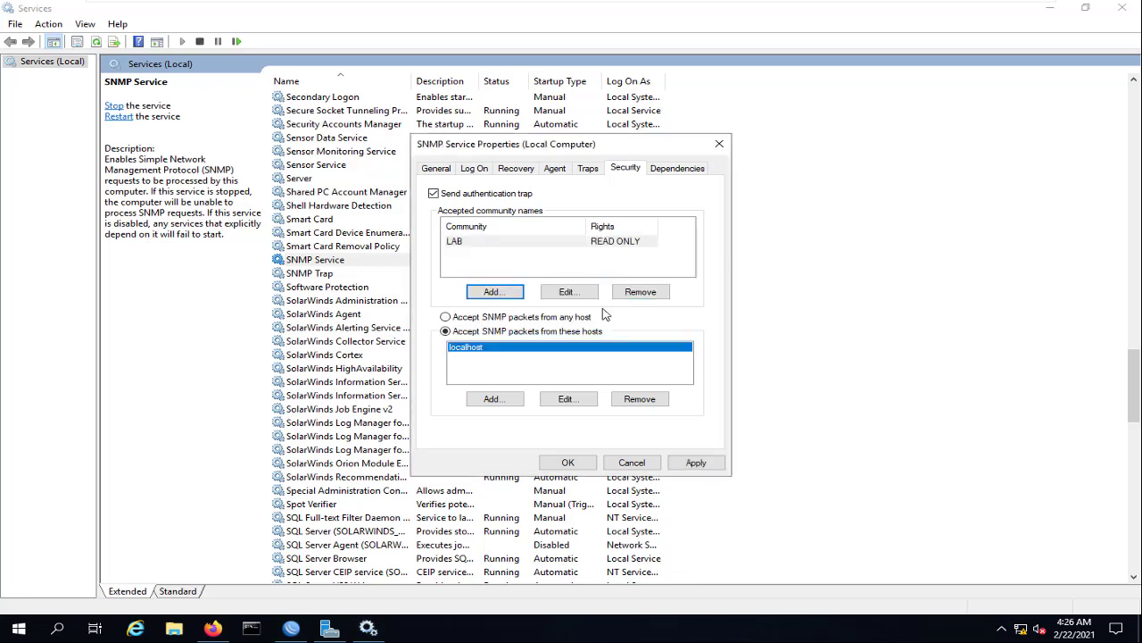
Accept SNMP packets from host 10.10.10.50, save the service settings, and return to Orion's Summary
{"action": "left_click", "coordinate": [494, 399]}
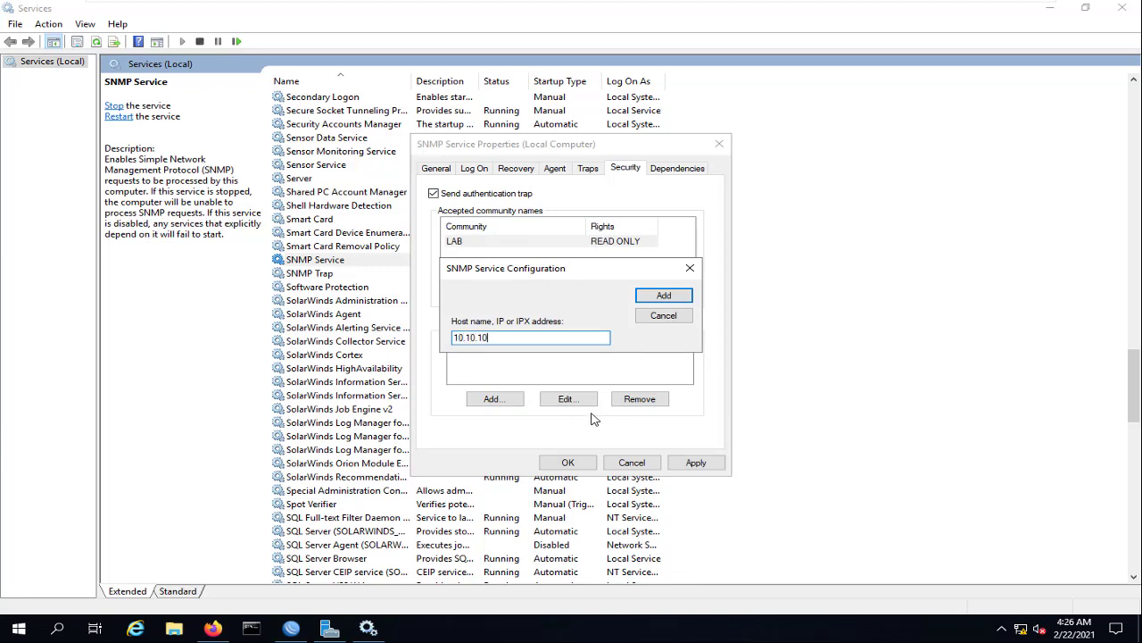
{"action": "type", "text": "10.10.10.50"}
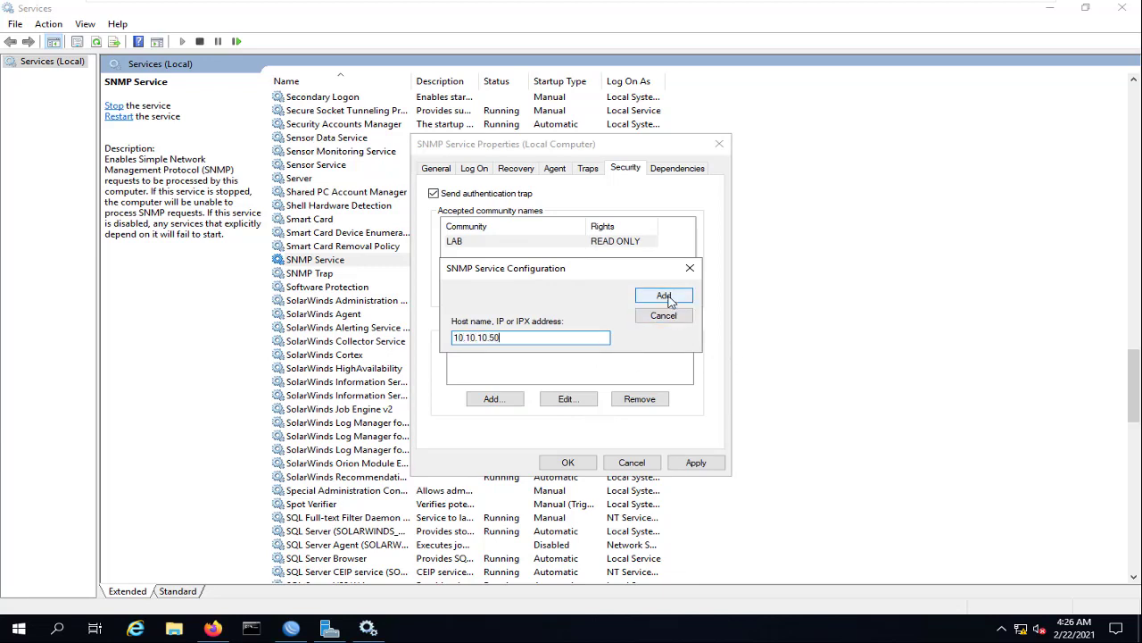
{"action": "left_click", "coordinate": [664, 295]}
{"action": "left_click", "coordinate": [691, 464]}
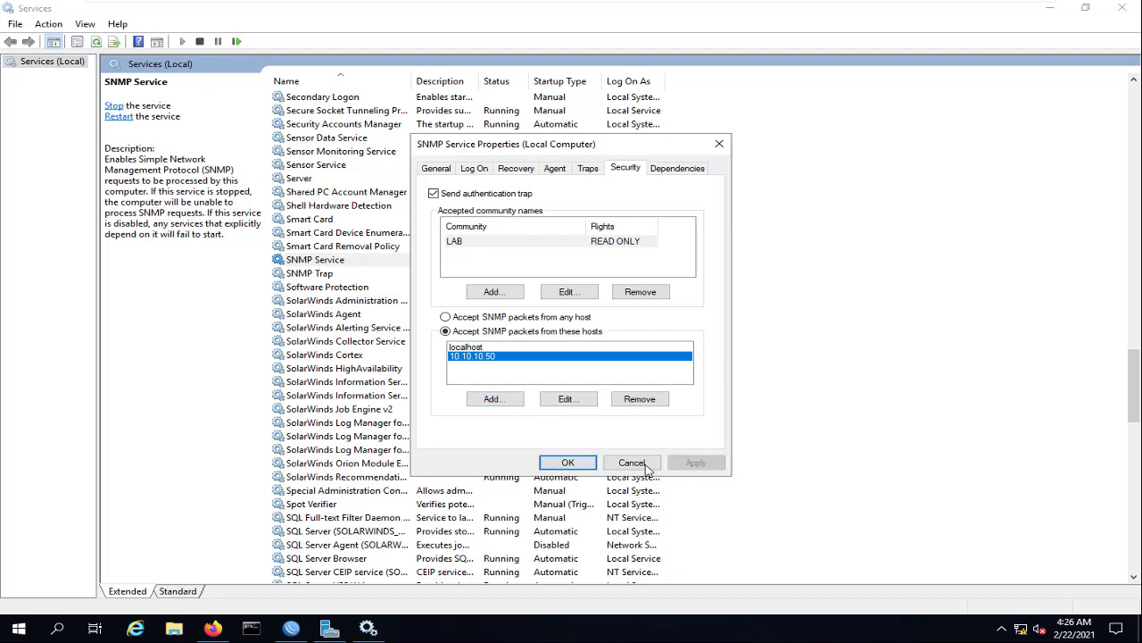
{"action": "left_click", "coordinate": [563, 463]}
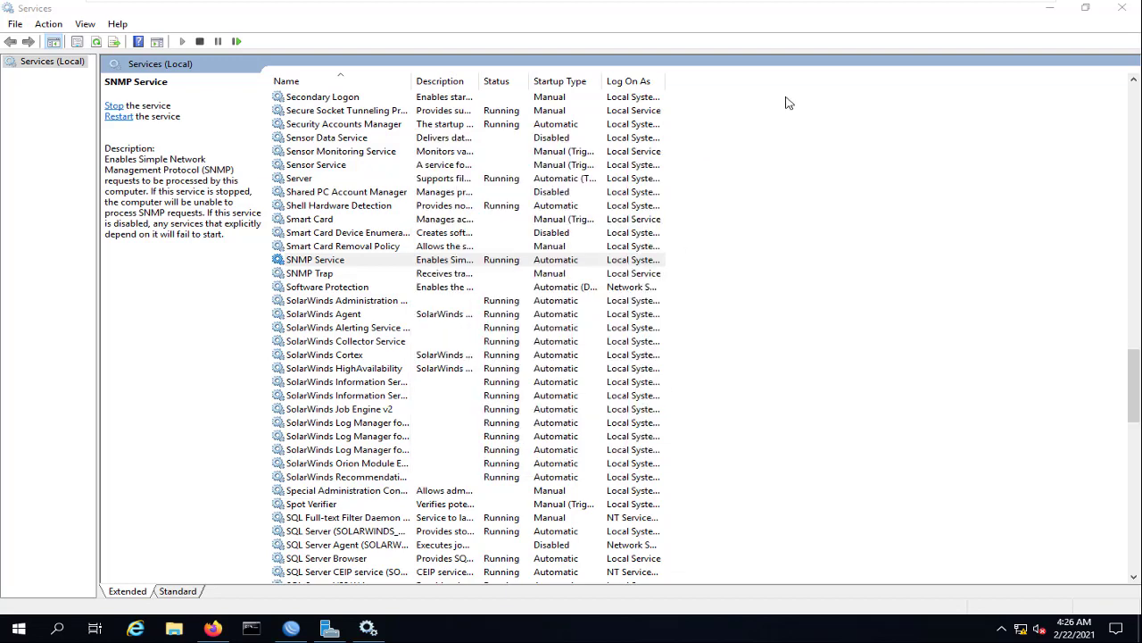
{"action": "left_click", "coordinate": [1049, 9]}
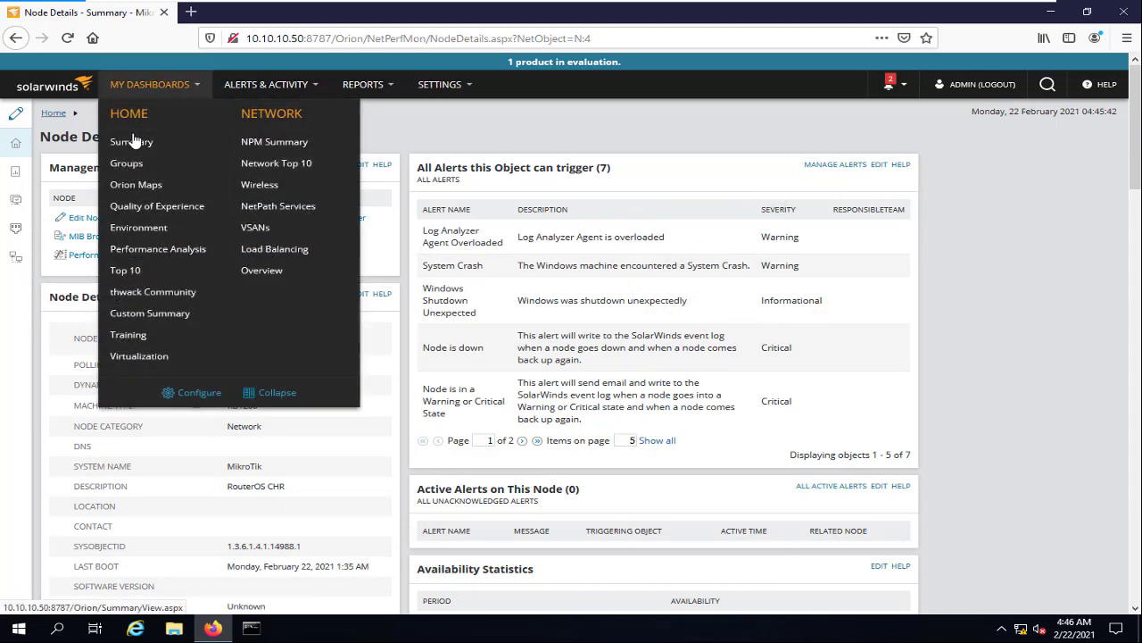
{"action": "left_click", "coordinate": [131, 141]}
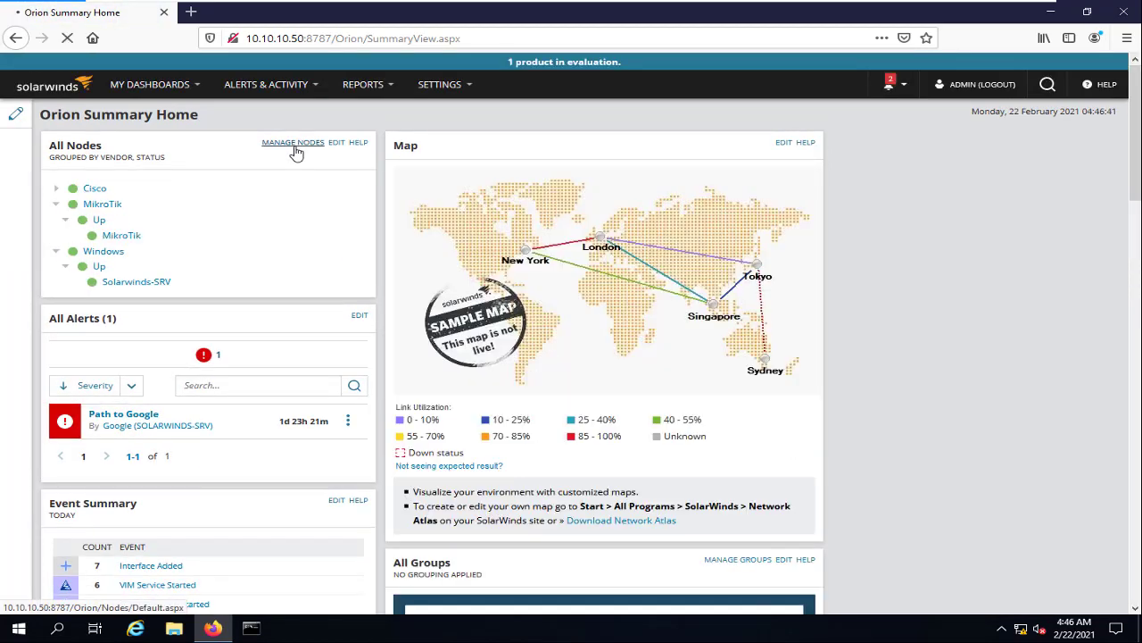
In Manage Nodes, filter to the Windows group and open Solarwinds-SRV's details
{"action": "left_click", "coordinate": [293, 145]}
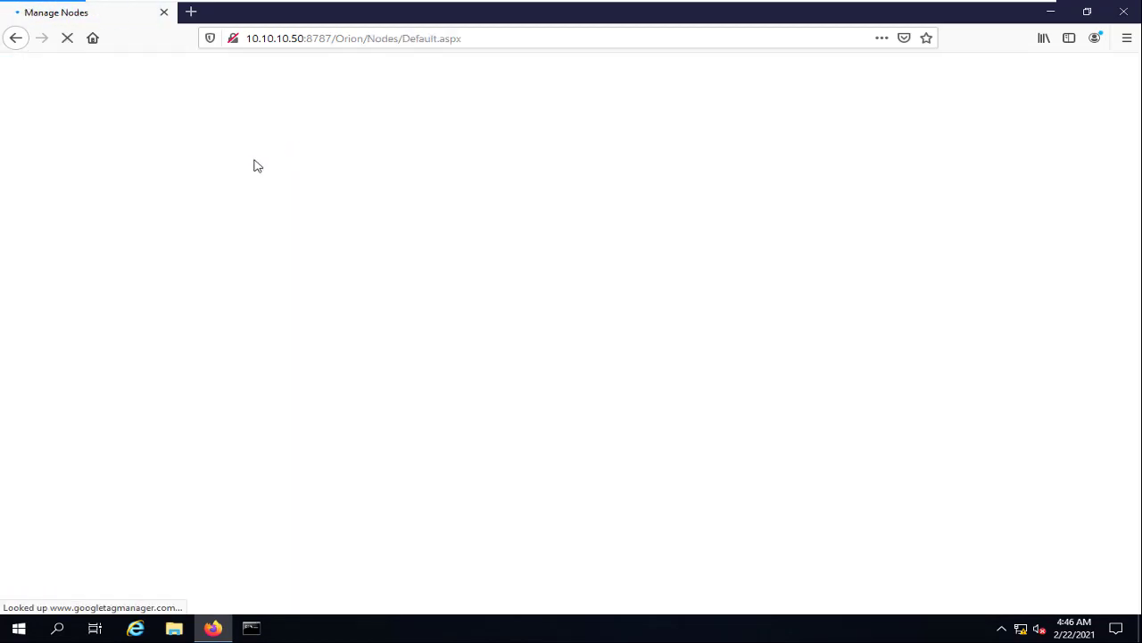
{"action": "left_click", "coordinate": [62, 278]}
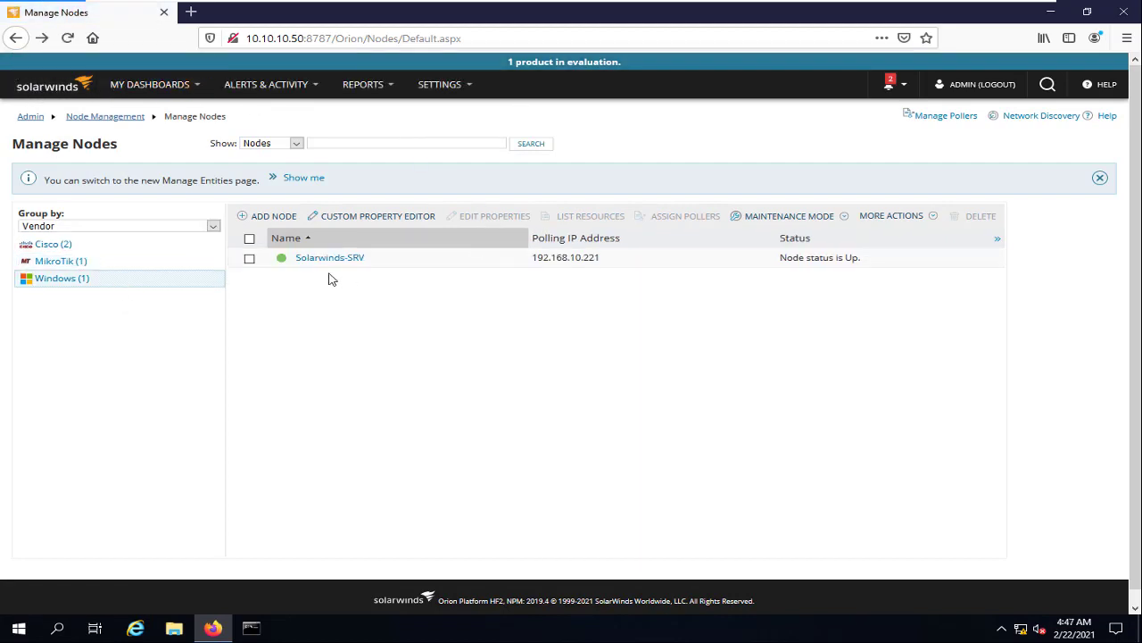
{"action": "mouse_move", "coordinate": [340, 265]}
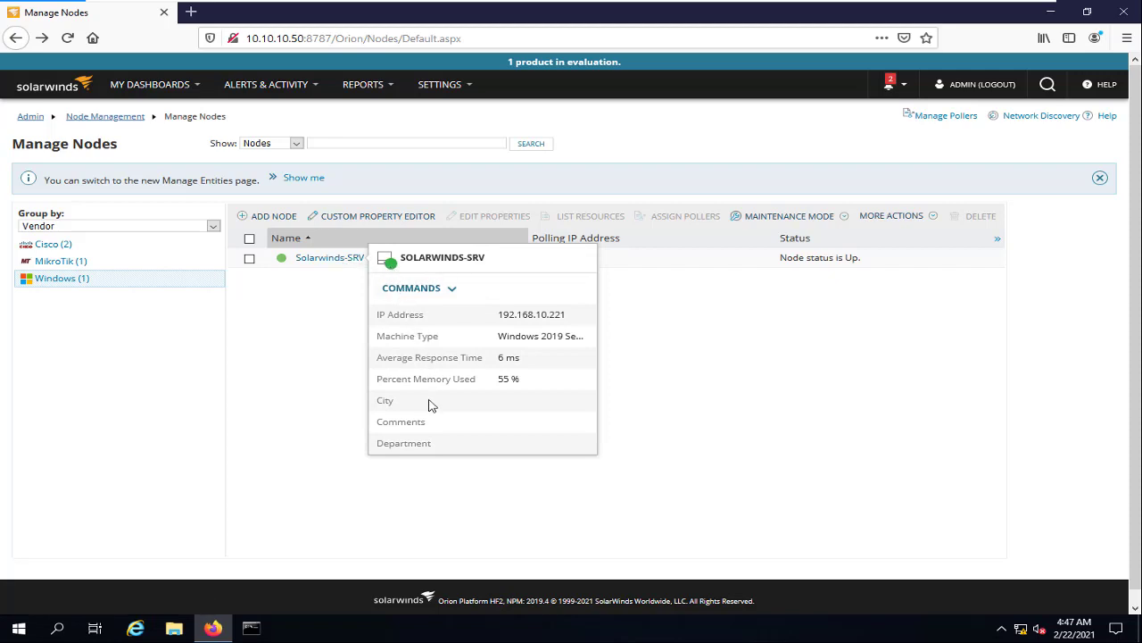
{"action": "left_click", "coordinate": [319, 260]}
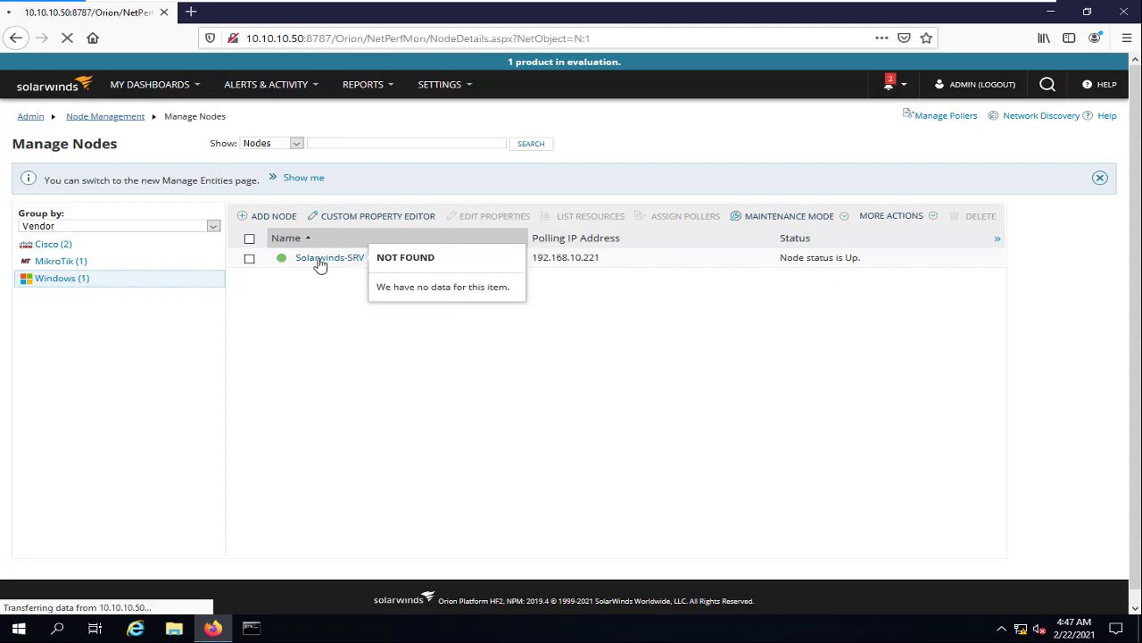
Confirm Solarwinds-SRV is polled by Agent, then go to Edit Node
{"action": "scroll", "coordinate": [322, 264], "scroll_direction": "down", "scroll_amount": 7}
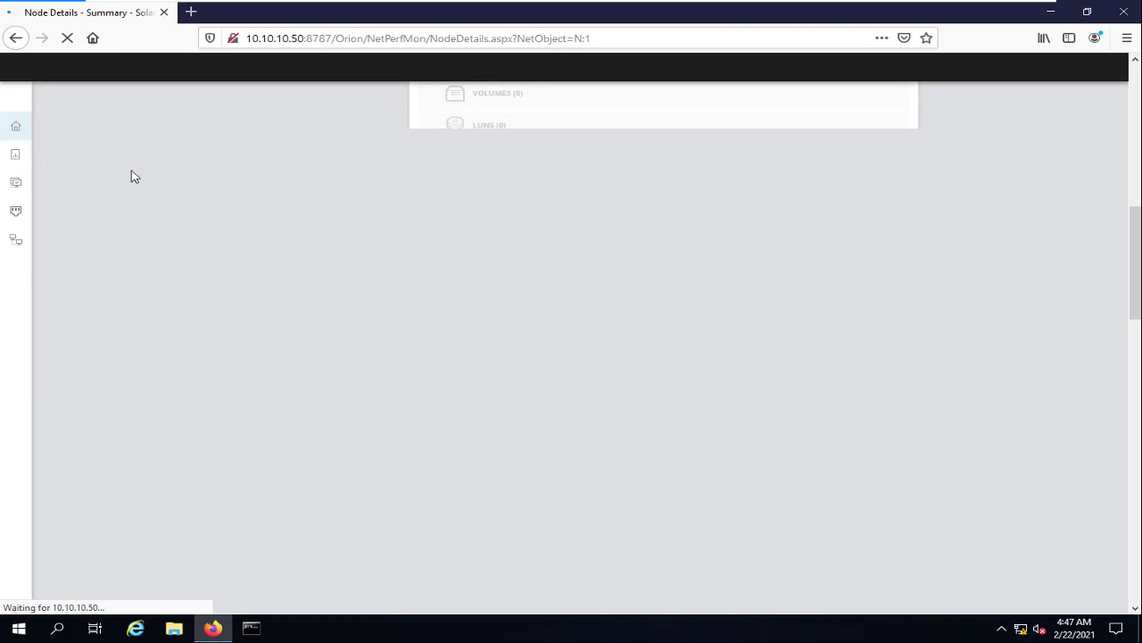
{"action": "scroll", "coordinate": [186, 291], "scroll_direction": "up", "scroll_amount": 3}
{"action": "scroll", "coordinate": [178, 296], "scroll_direction": "down", "scroll_amount": 3}
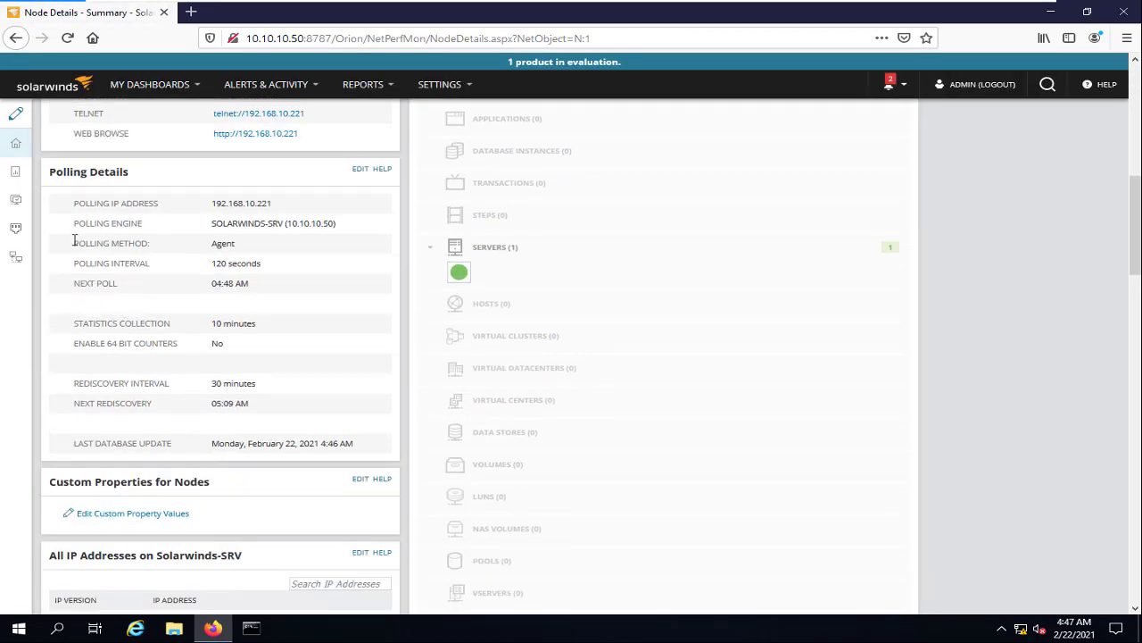
{"action": "left_click_drag", "start_coordinate": [74, 241], "coordinate": [249, 252]}
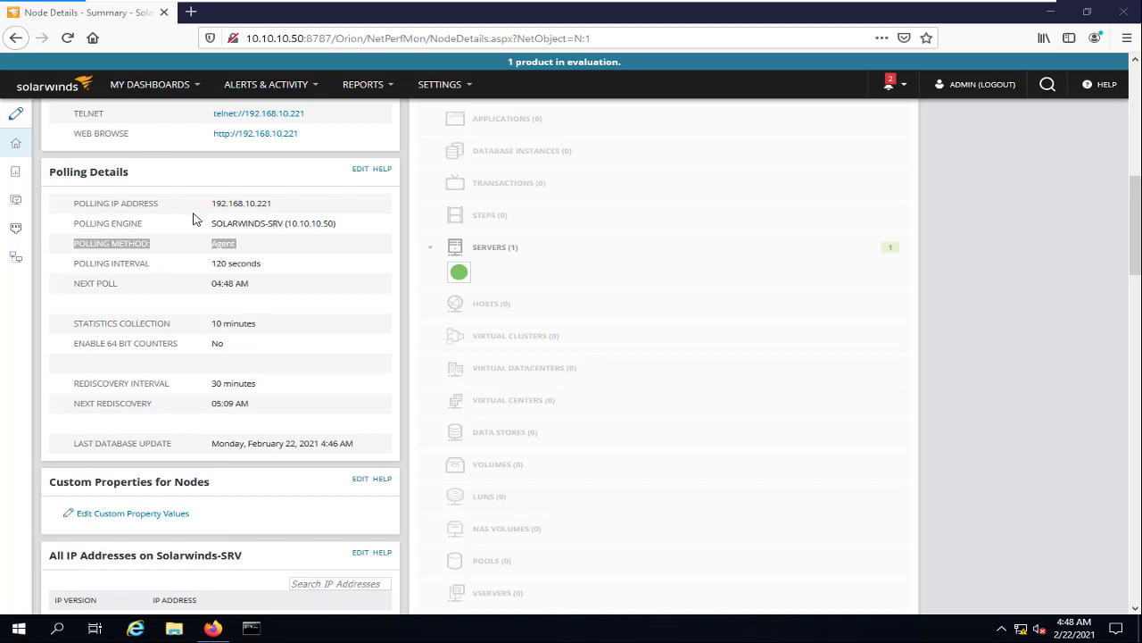
{"action": "scroll", "coordinate": [371, 250], "scroll_direction": "up", "scroll_amount": 8}
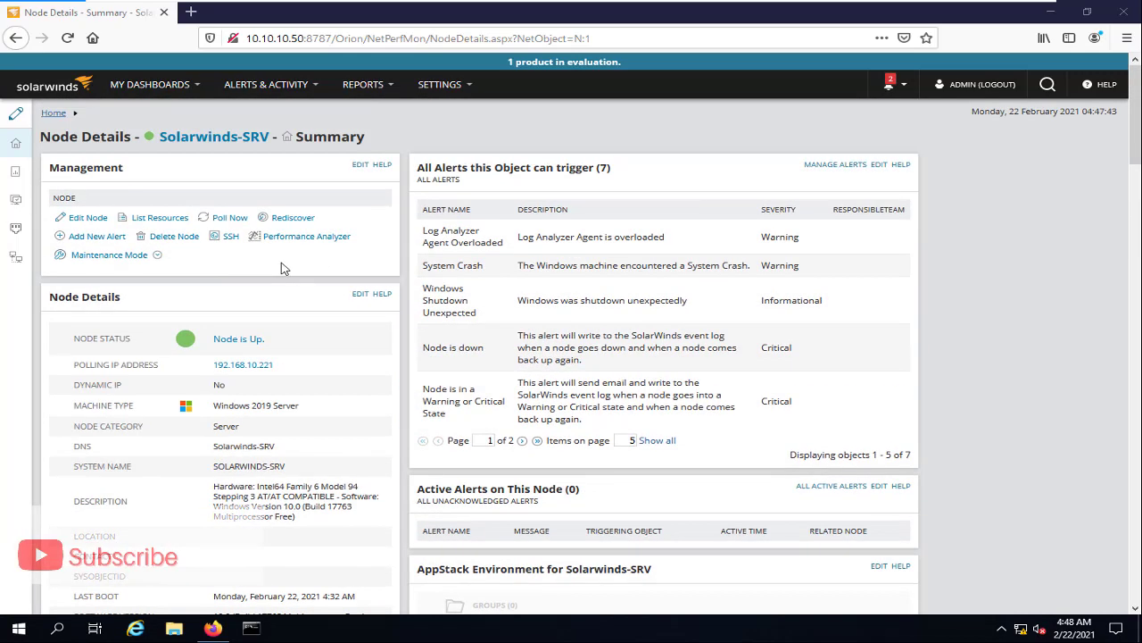
{"action": "left_click", "coordinate": [86, 217]}
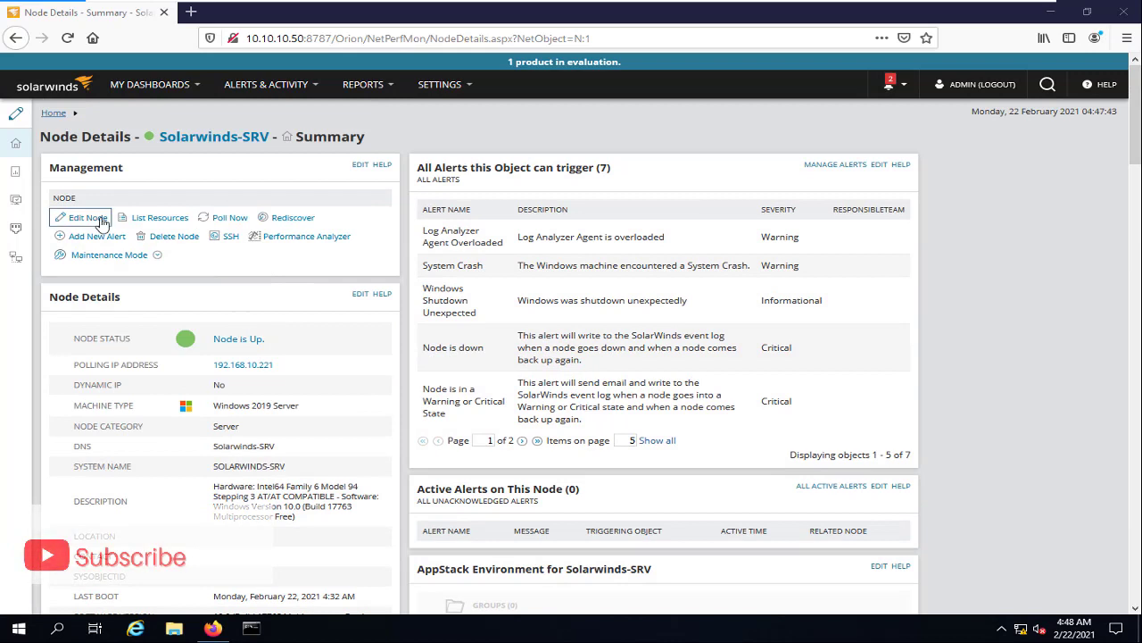
Switch Solarwinds-SRV's polling method from Agent to Most Devices: SNMP and ICMP
{"action": "left_click", "coordinate": [214, 215]}
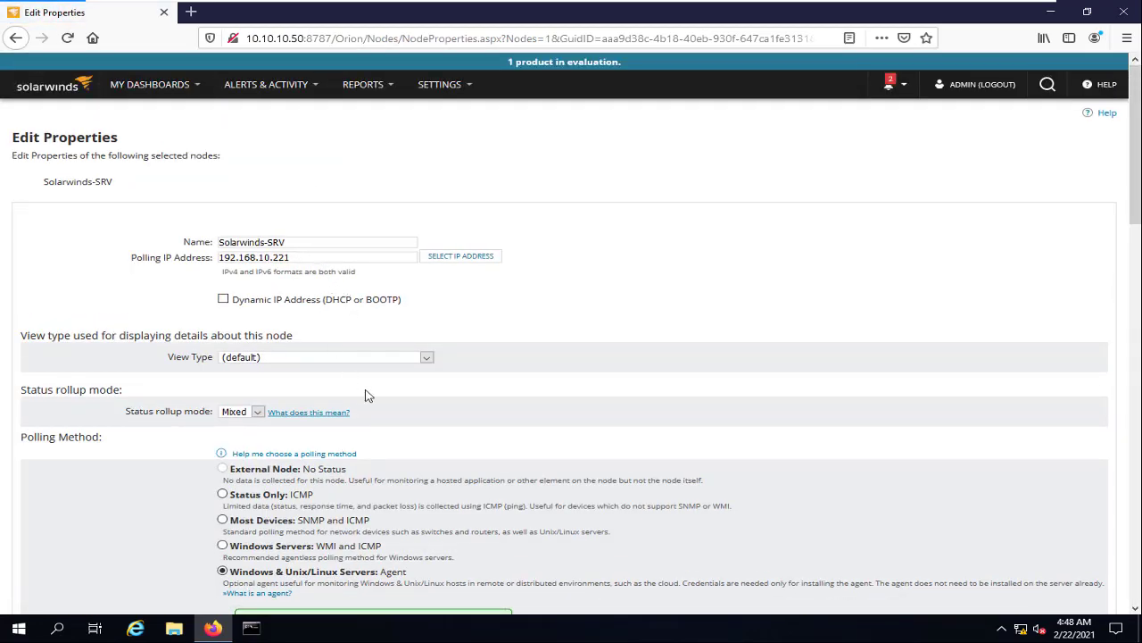
{"action": "scroll", "coordinate": [646, 350], "scroll_direction": "down", "scroll_amount": 3}
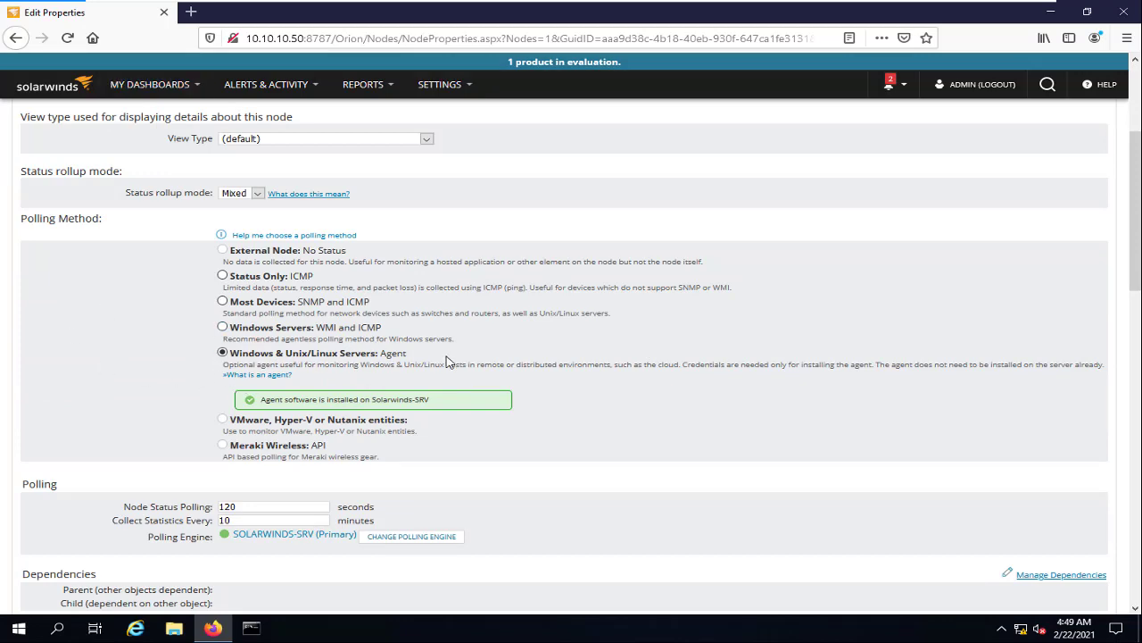
{"action": "scroll", "coordinate": [398, 304], "scroll_direction": "up", "scroll_amount": 3}
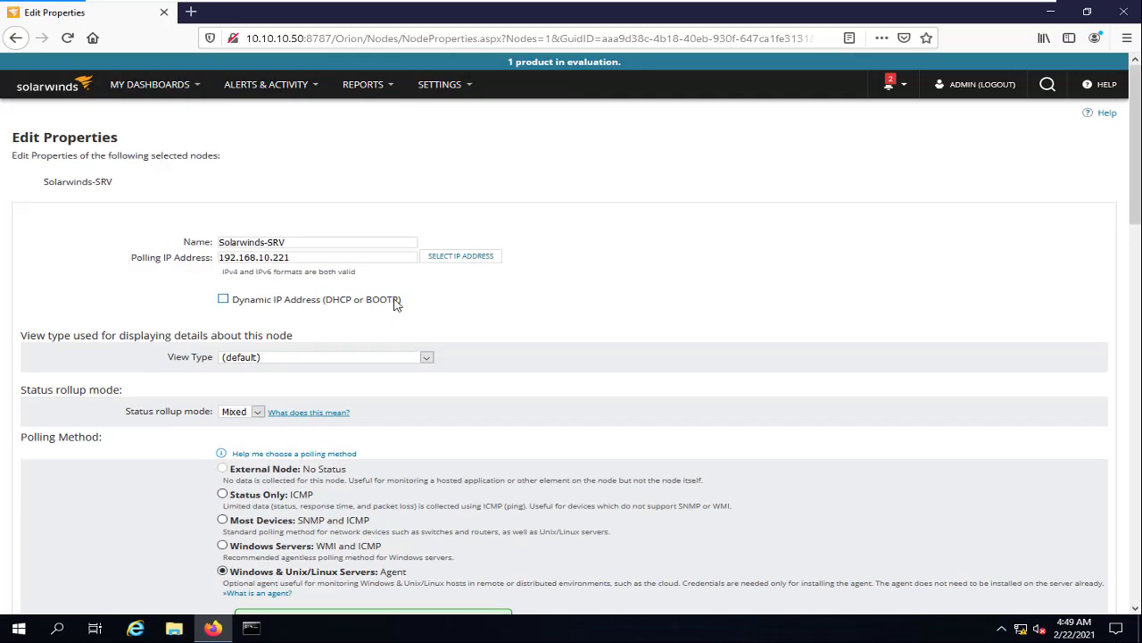
{"action": "scroll", "coordinate": [393, 297], "scroll_direction": "down", "scroll_amount": 4}
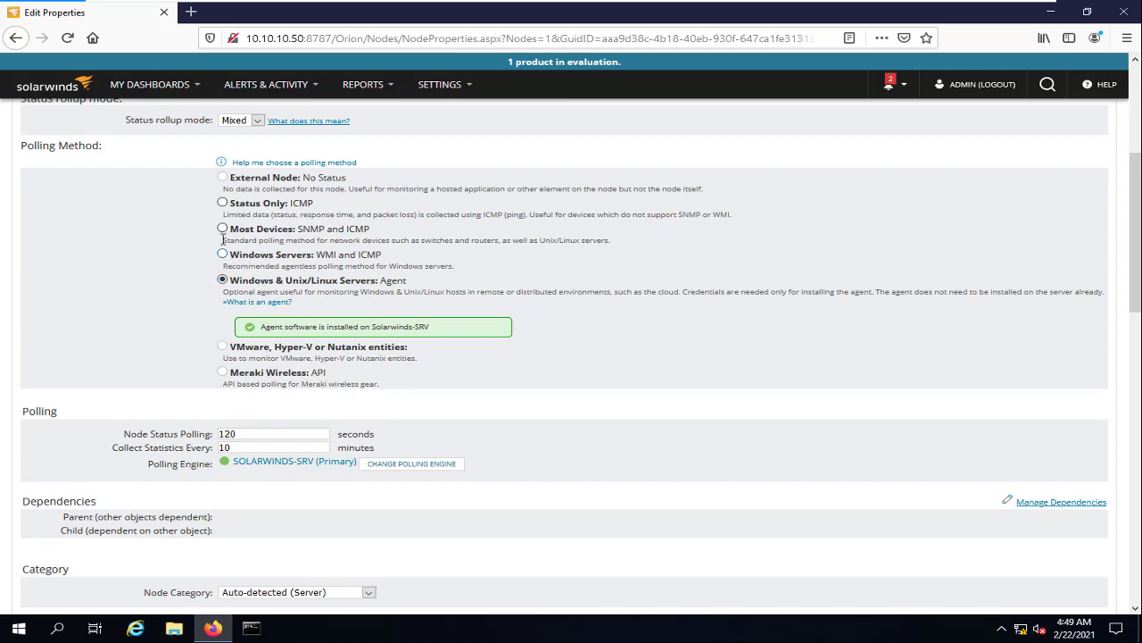
{"action": "left_click", "coordinate": [223, 228]}
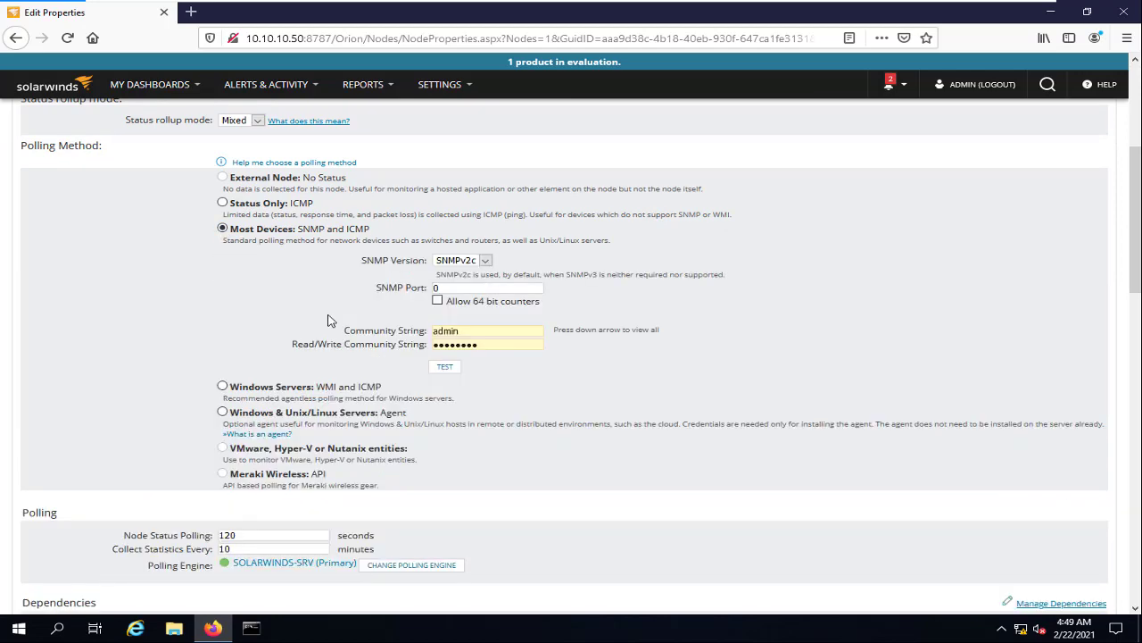
{"action": "scroll", "coordinate": [433, 304], "scroll_direction": "down", "scroll_amount": 5}
{"action": "scroll", "coordinate": [436, 319], "scroll_direction": "up", "scroll_amount": 9}
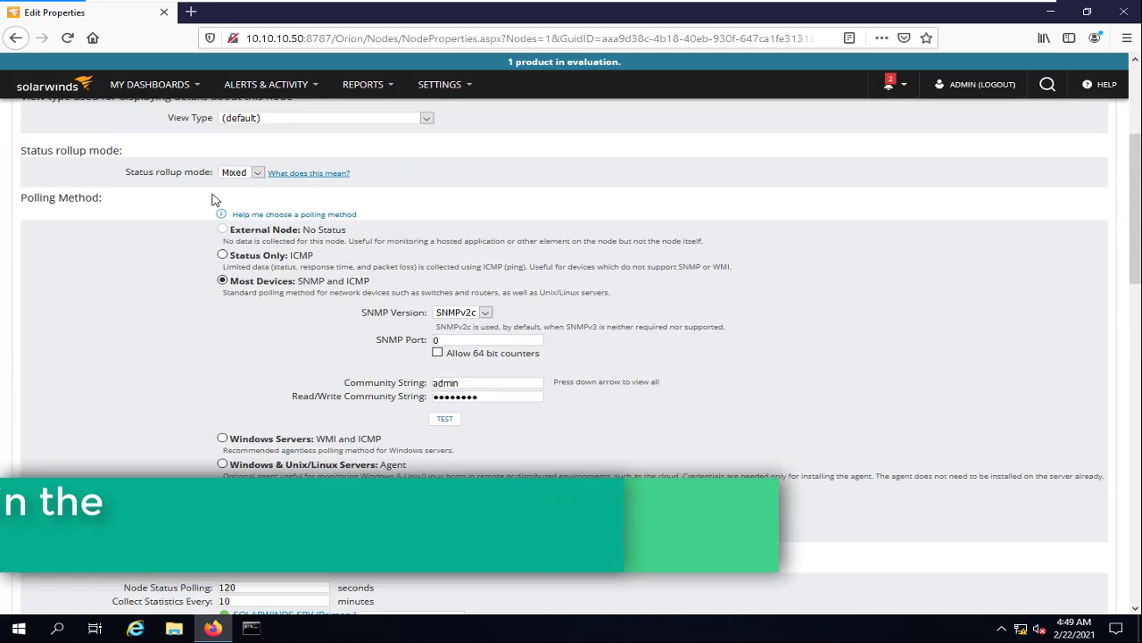
Delete the Solarwinds-SRV node at 192.168.10.221 from Manage Nodes
{"action": "mouse_move", "coordinate": [158, 107]}
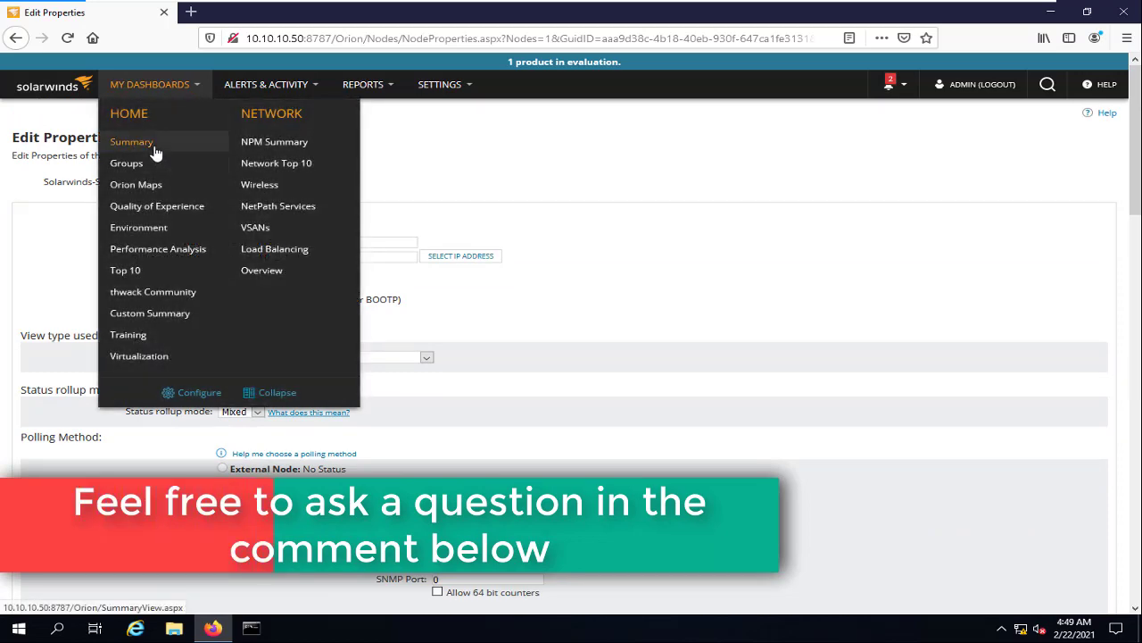
{"action": "left_click", "coordinate": [134, 145]}
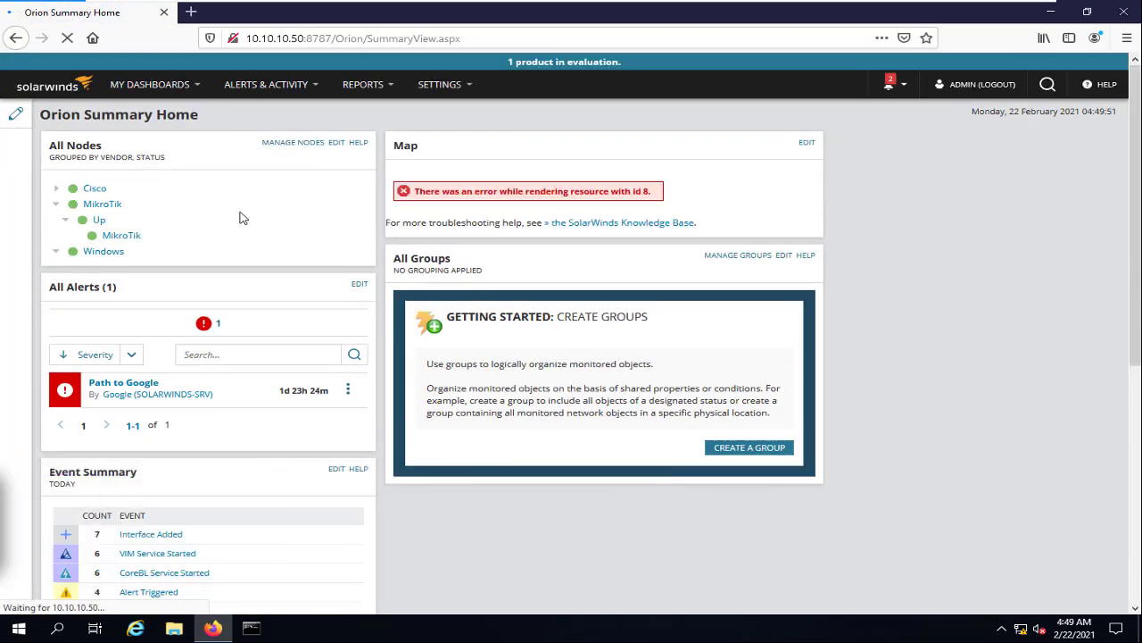
{"action": "left_click", "coordinate": [284, 148]}
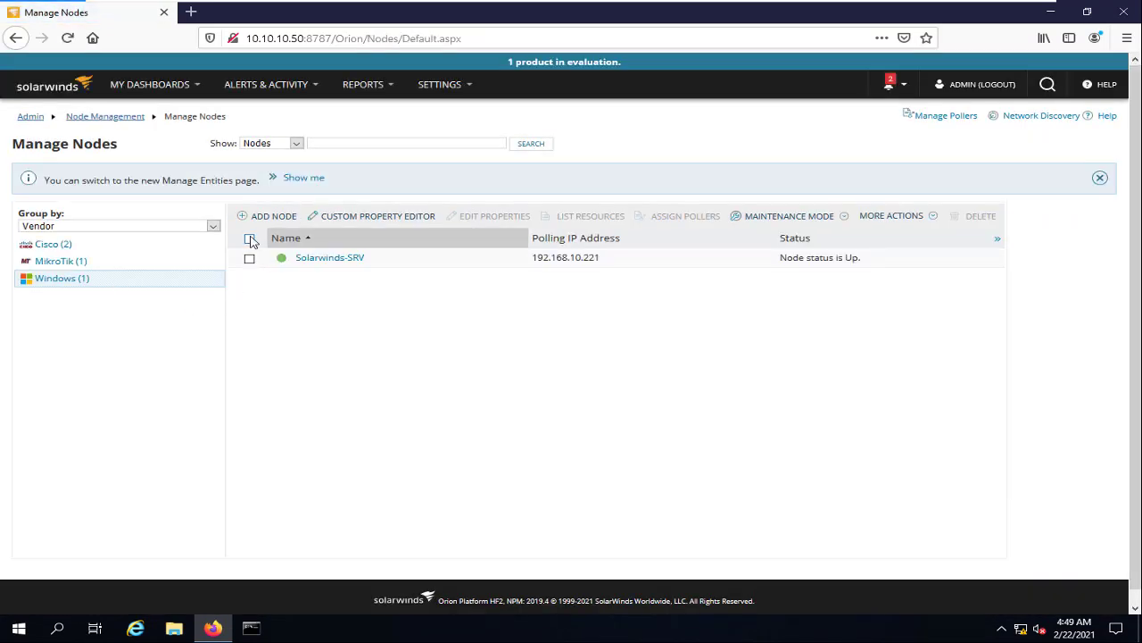
{"action": "left_click", "coordinate": [249, 239]}
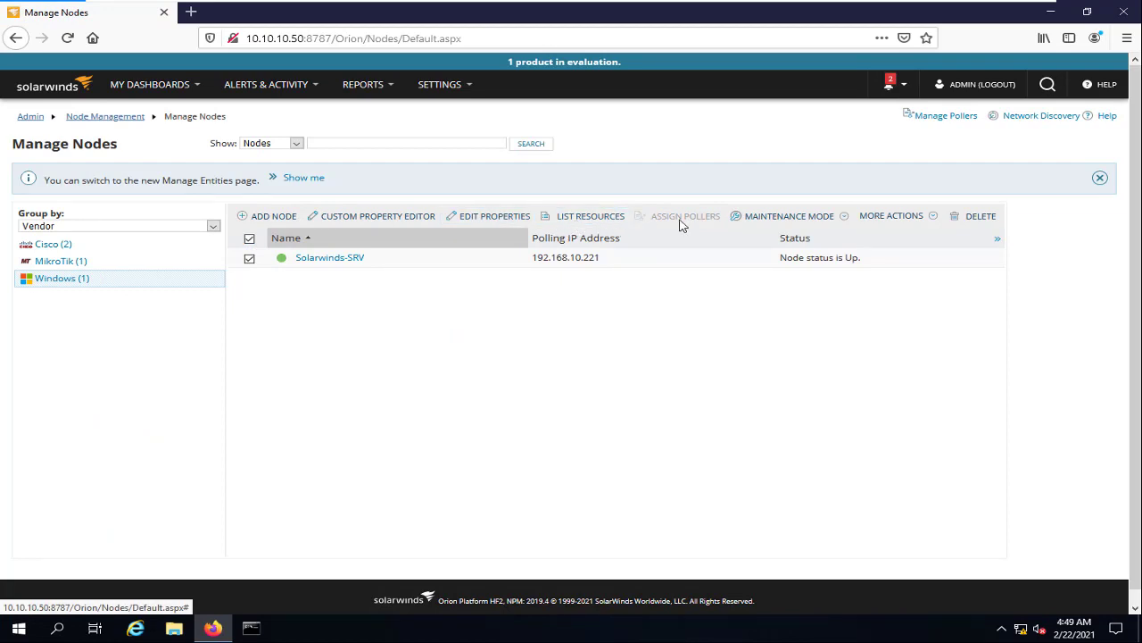
{"action": "left_click", "coordinate": [973, 216]}
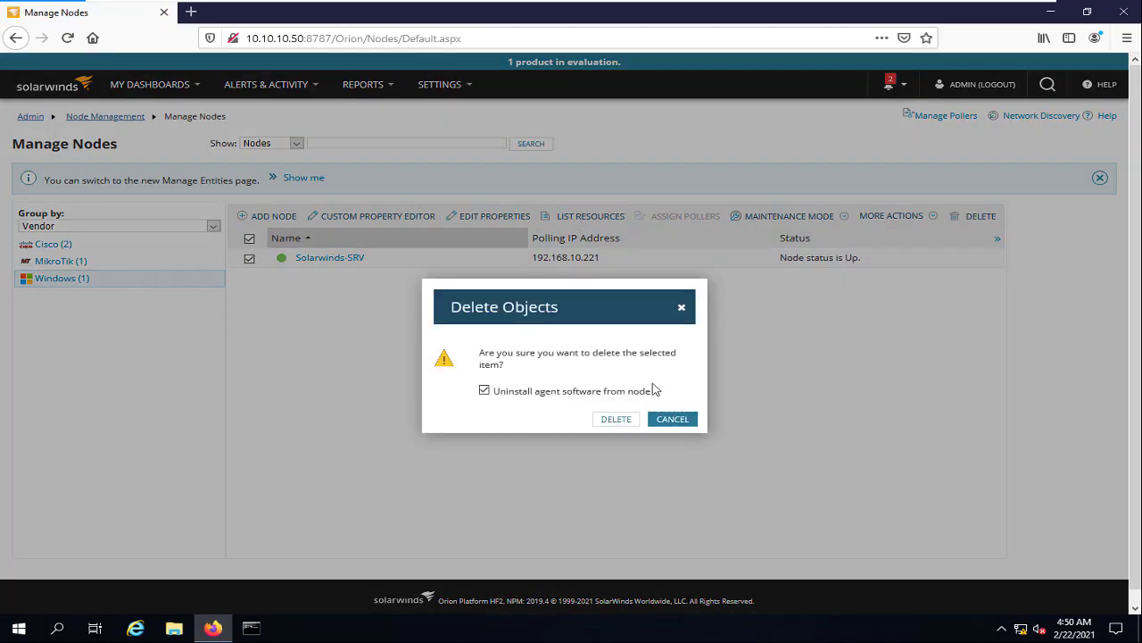
{"action": "left_click", "coordinate": [612, 394]}
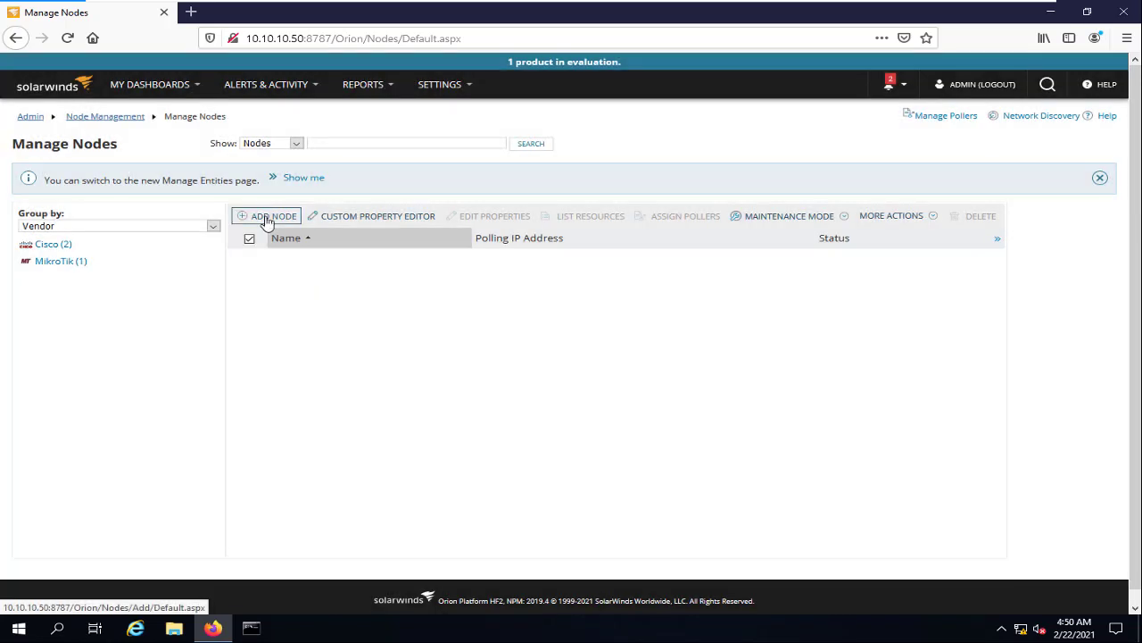
{"action": "left_click", "coordinate": [268, 219]}
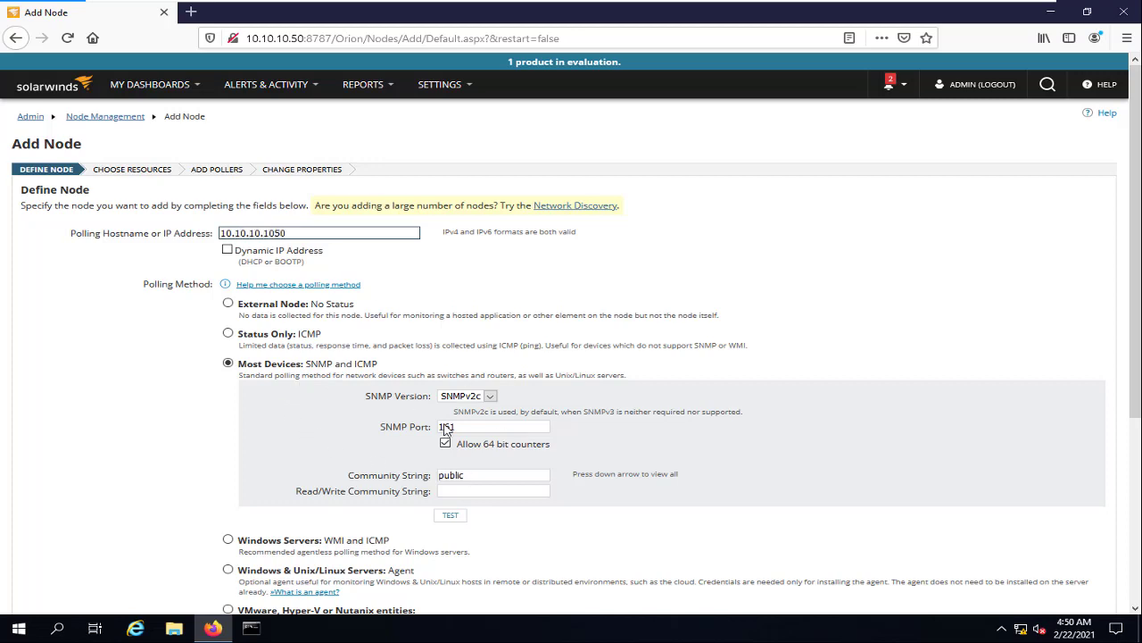
{"action": "double_click", "coordinate": [492, 478]}
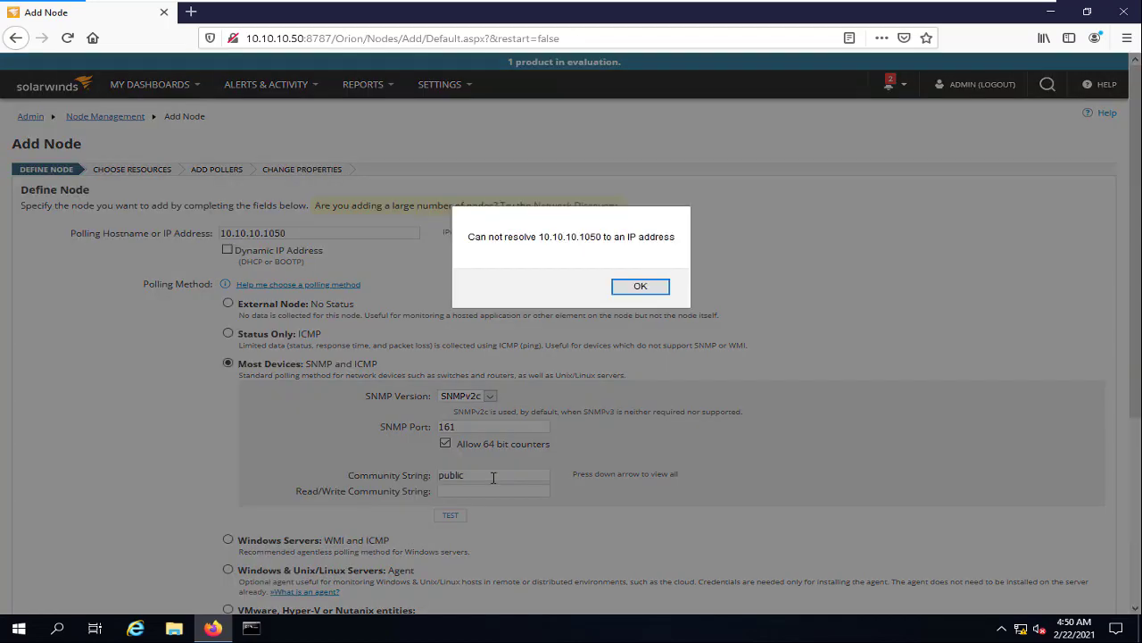
{"action": "left_click", "coordinate": [641, 287]}
{"action": "left_click", "coordinate": [297, 233]}
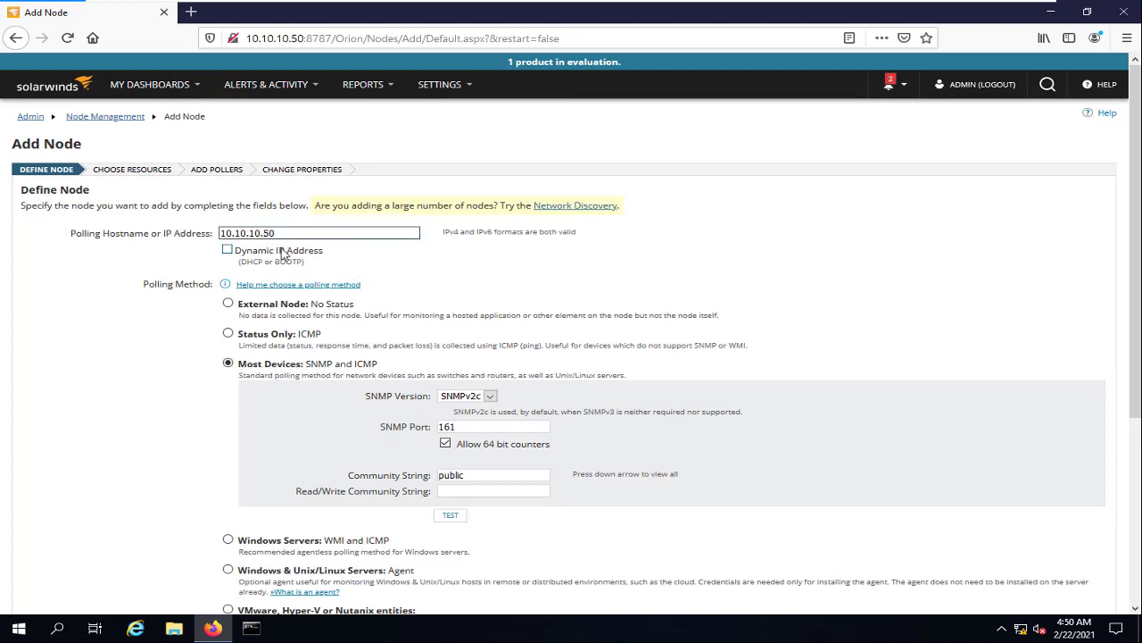
{"action": "double_click", "coordinate": [477, 476]}
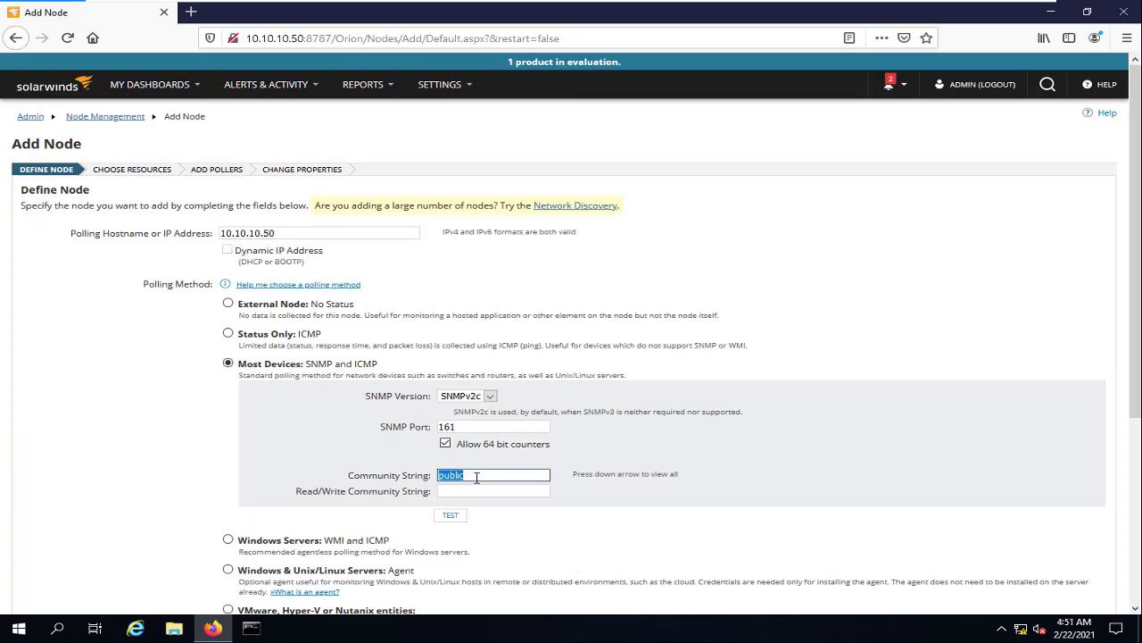
{"action": "left_click", "coordinate": [352, 469]}
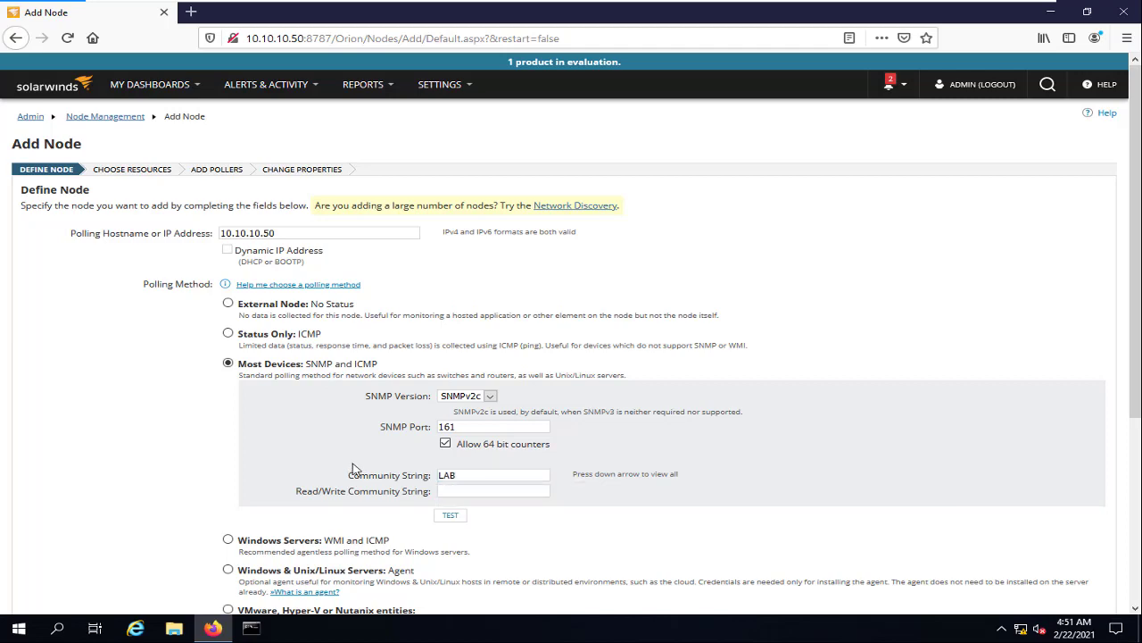
{"action": "left_click", "coordinate": [451, 516]}
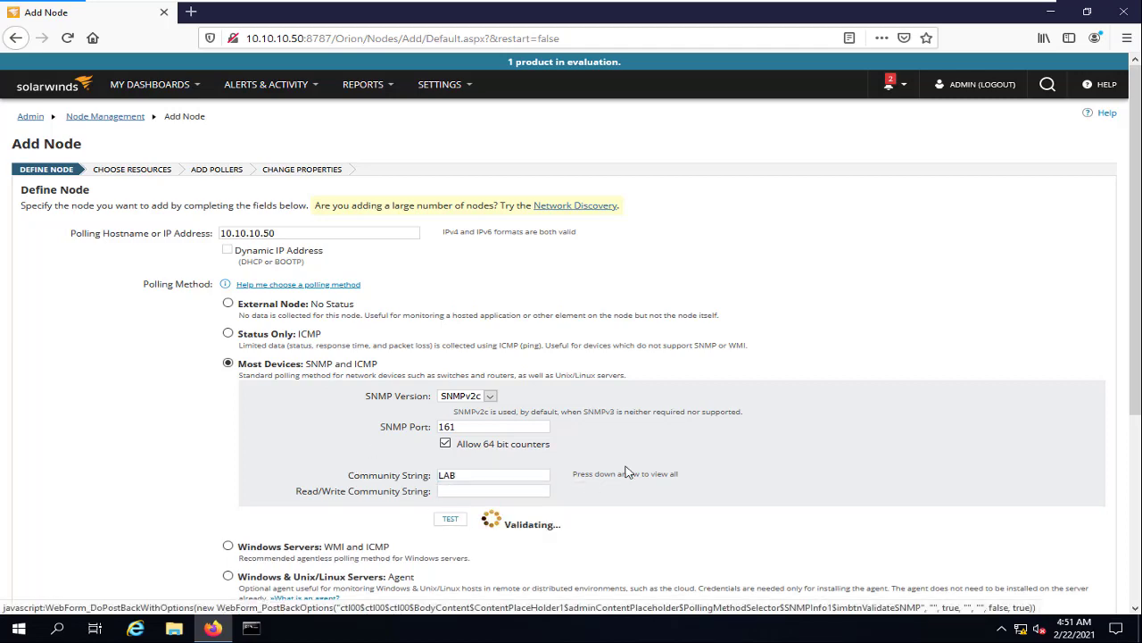
{"action": "scroll", "coordinate": [638, 464], "scroll_direction": "down", "scroll_amount": 5}
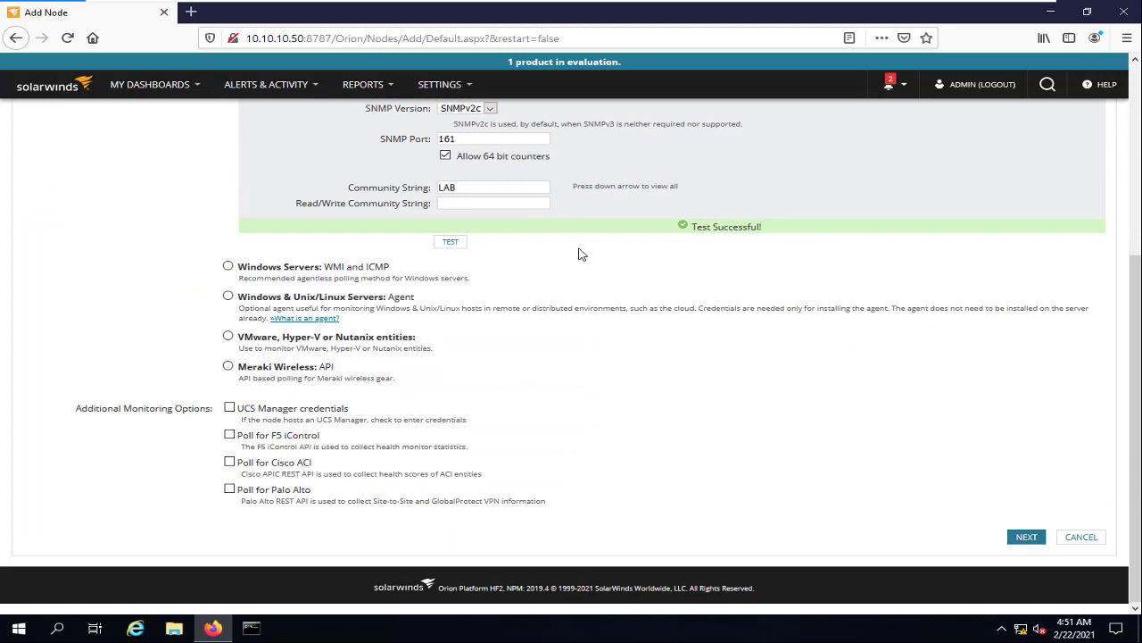
Accept default resources, skip custom pollers, and add the node at 10.10.10.50
{"action": "left_click", "coordinate": [1027, 536]}
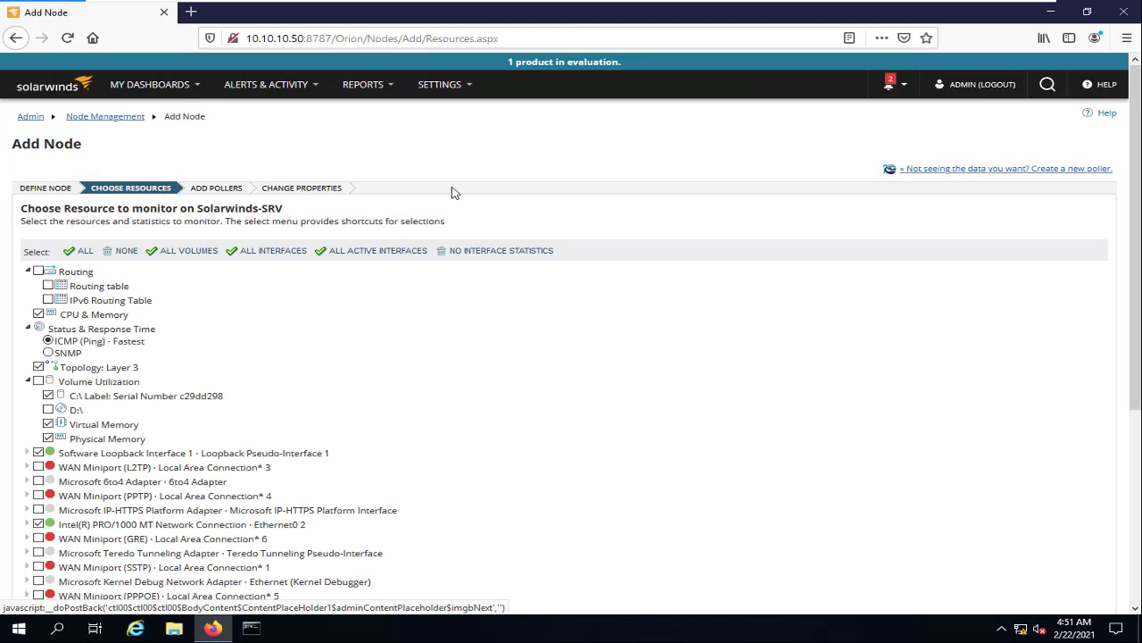
{"action": "scroll", "coordinate": [465, 267], "scroll_direction": "down", "scroll_amount": 5}
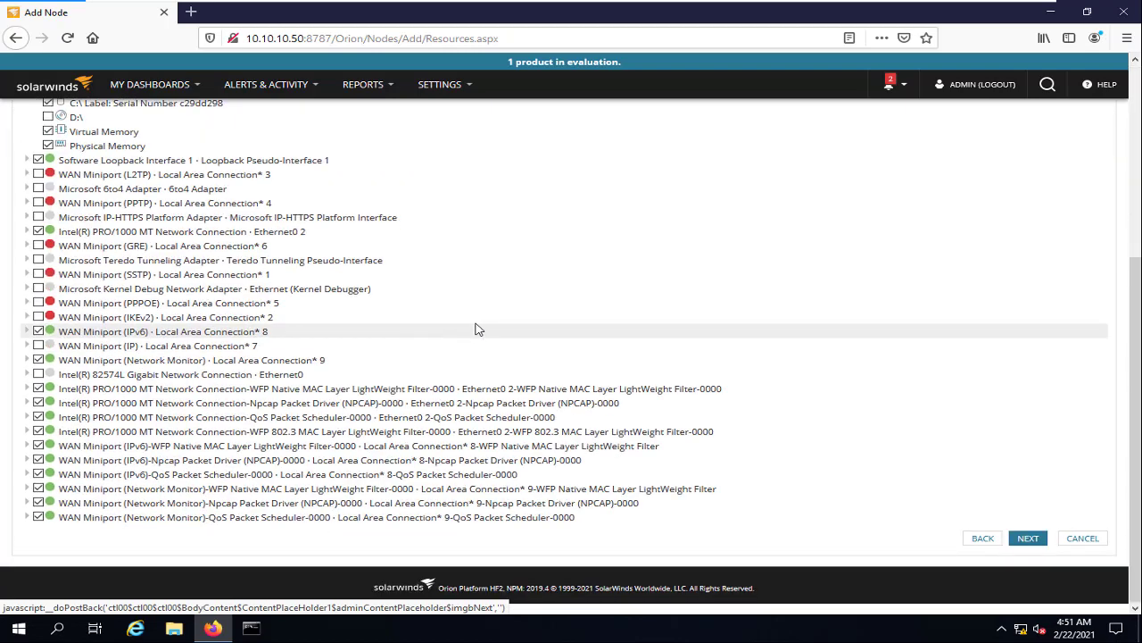
{"action": "left_click", "coordinate": [1028, 538]}
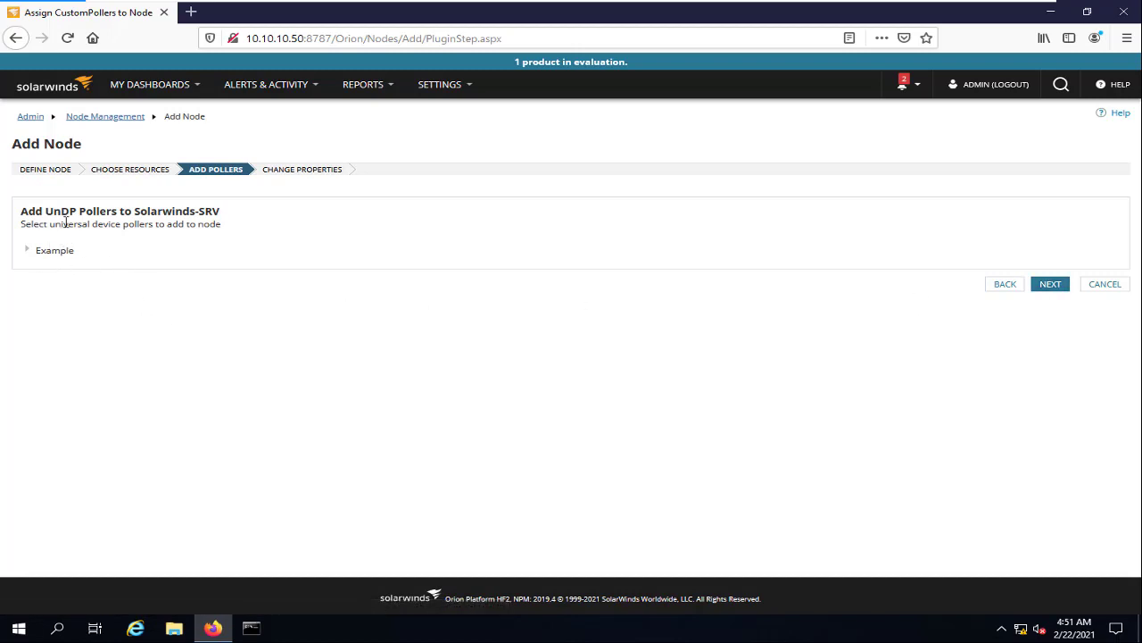
{"action": "left_click", "coordinate": [1046, 284]}
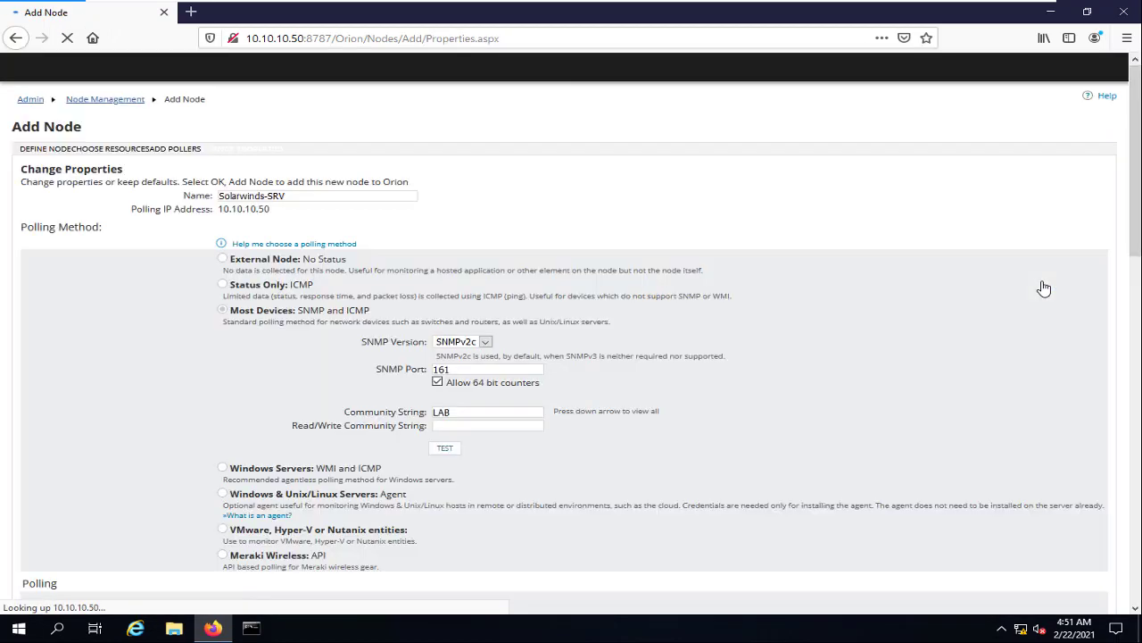
{"action": "scroll", "coordinate": [907, 339], "scroll_direction": "down", "scroll_amount": 15}
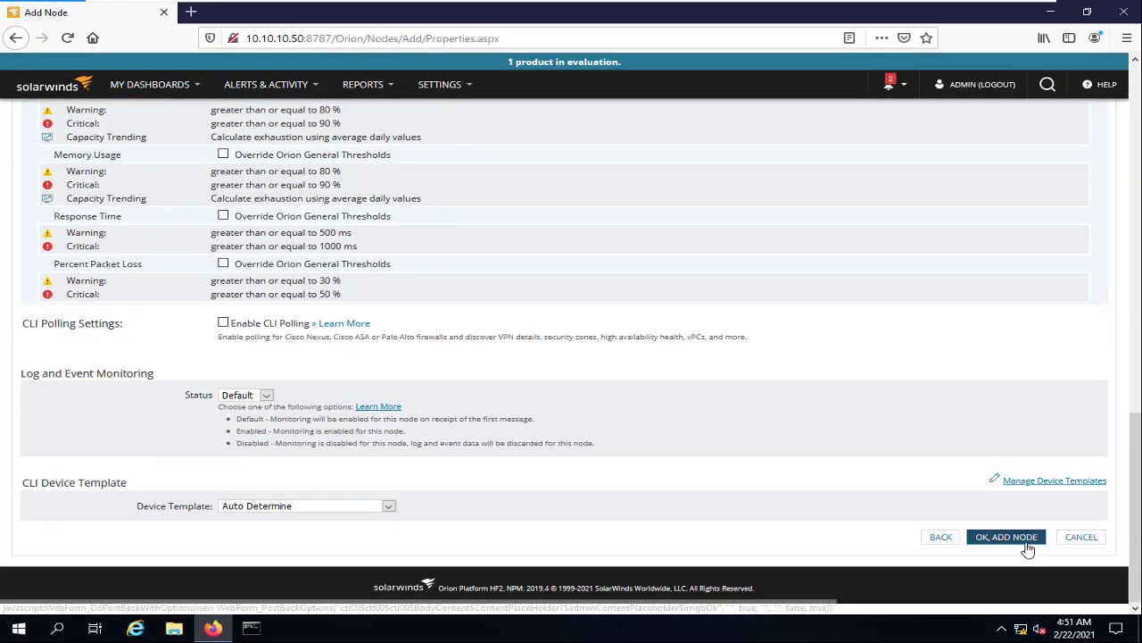
{"action": "left_click", "coordinate": [1028, 548]}
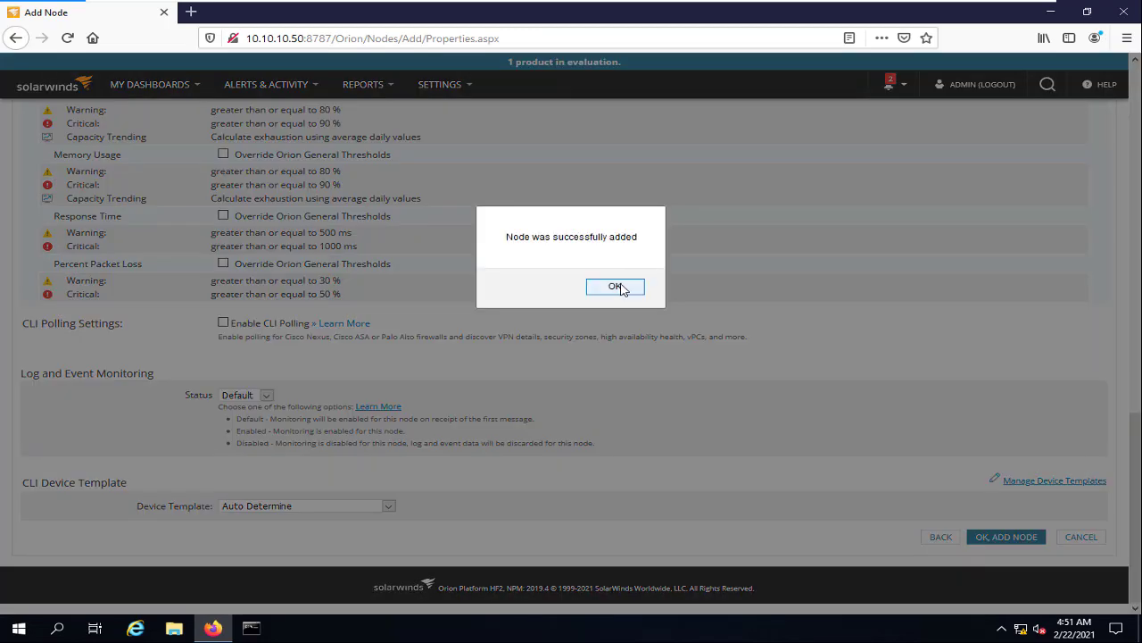
{"action": "left_click", "coordinate": [615, 286]}
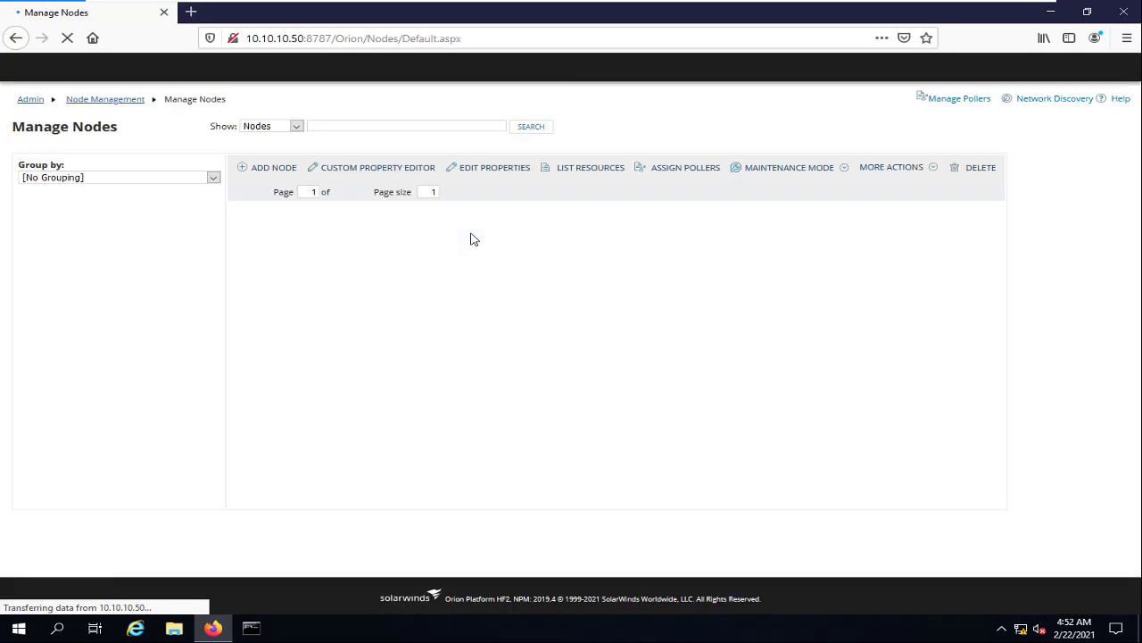
Verify Solarwinds-SRV in the Windows group now polls via SNMP, then return to Summary
{"action": "left_click", "coordinate": [64, 279]}
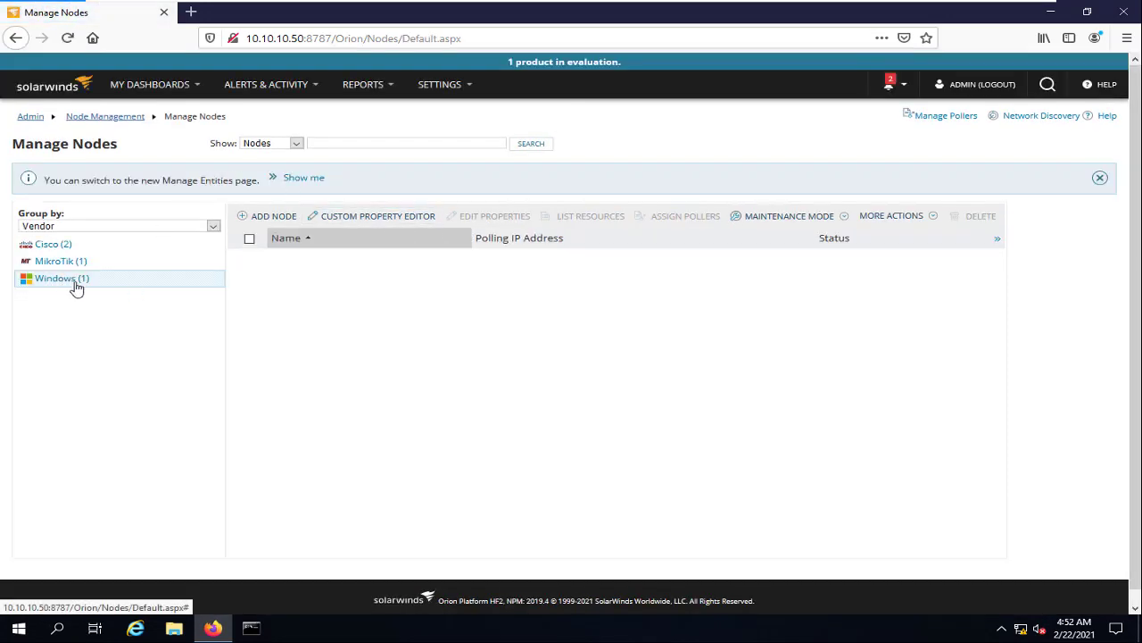
{"action": "left_click", "coordinate": [319, 259]}
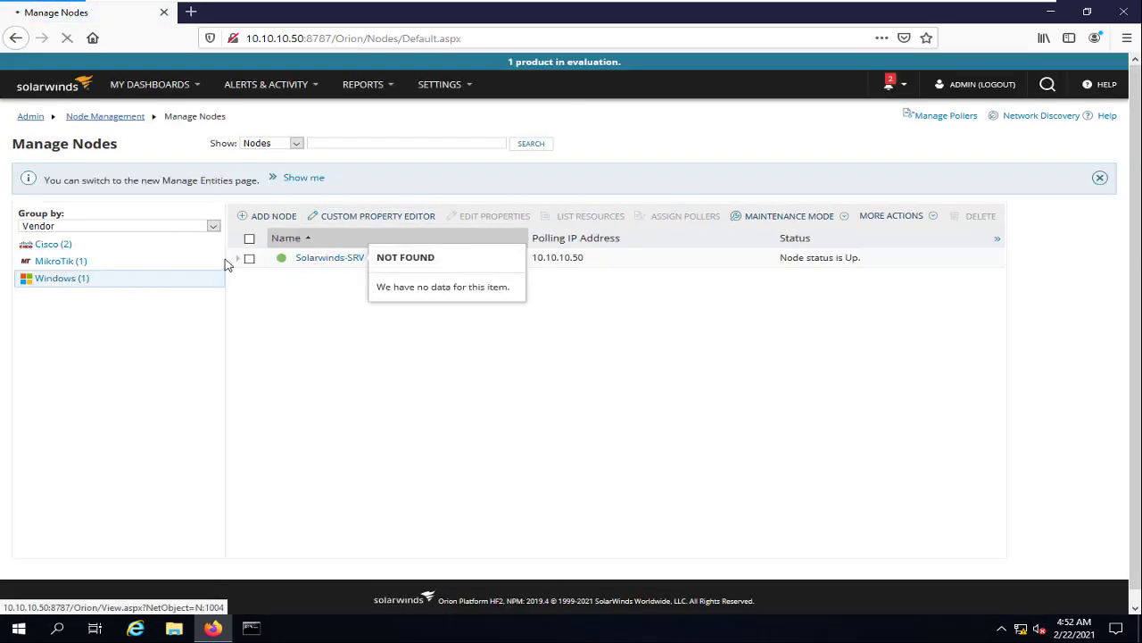
{"action": "scroll", "coordinate": [160, 223], "scroll_direction": "down", "scroll_amount": 3}
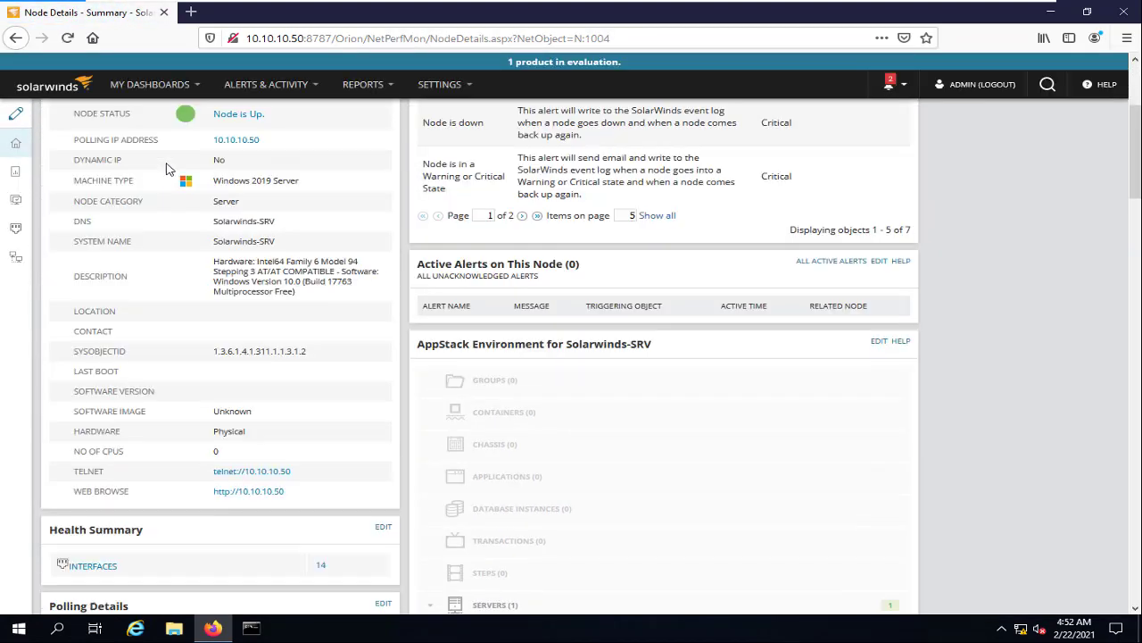
{"action": "scroll", "coordinate": [166, 179], "scroll_direction": "down", "scroll_amount": 5}
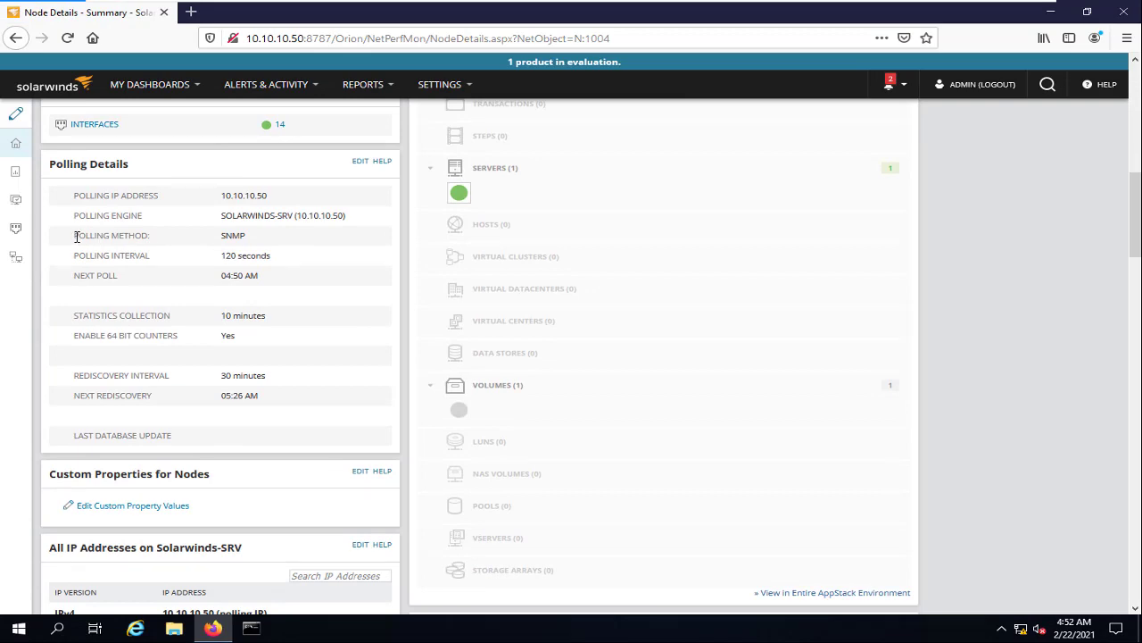
{"action": "left_click_drag", "start_coordinate": [77, 237], "coordinate": [254, 240]}
{"action": "scroll", "coordinate": [278, 256], "scroll_direction": "up", "scroll_amount": 8}
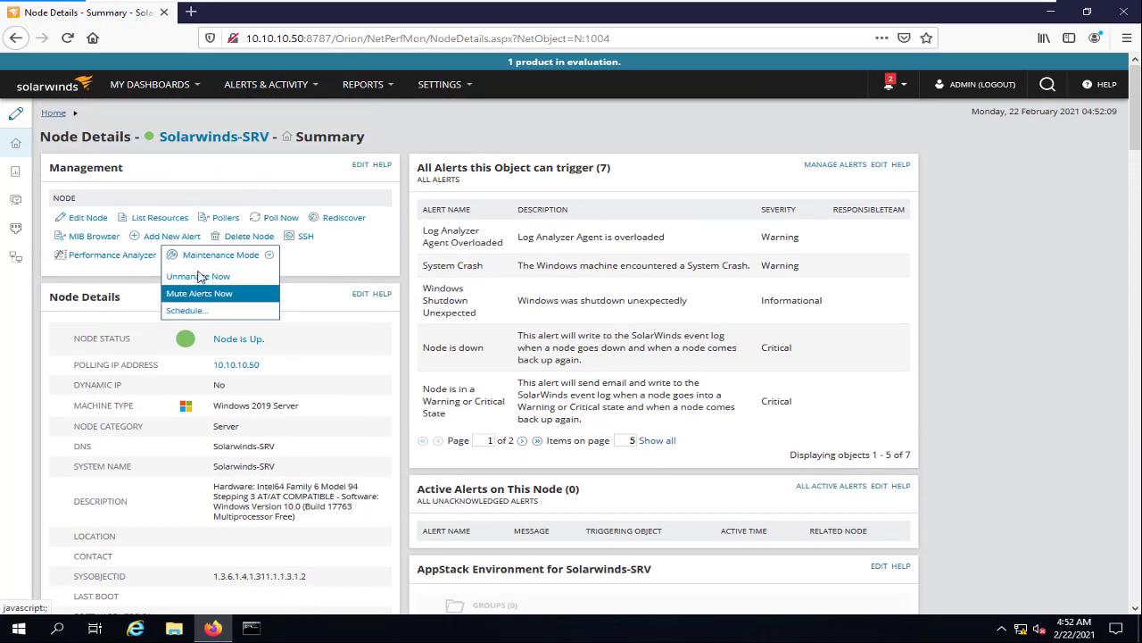
{"action": "scroll", "coordinate": [255, 339], "scroll_direction": "down", "scroll_amount": 5}
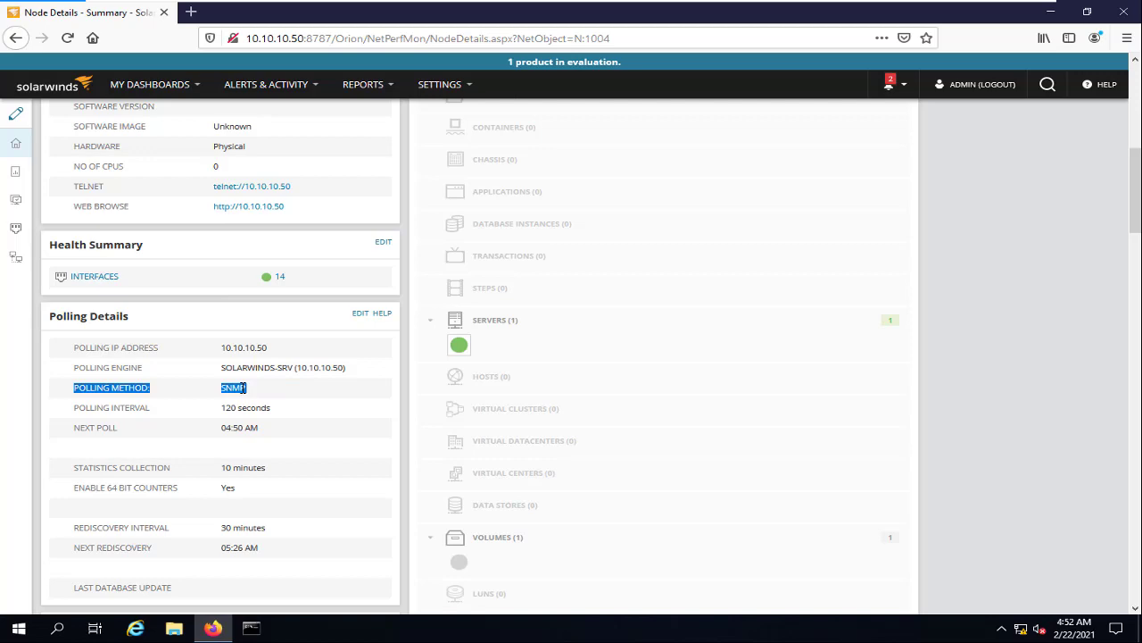
{"action": "scroll", "coordinate": [247, 301], "scroll_direction": "up", "scroll_amount": 10}
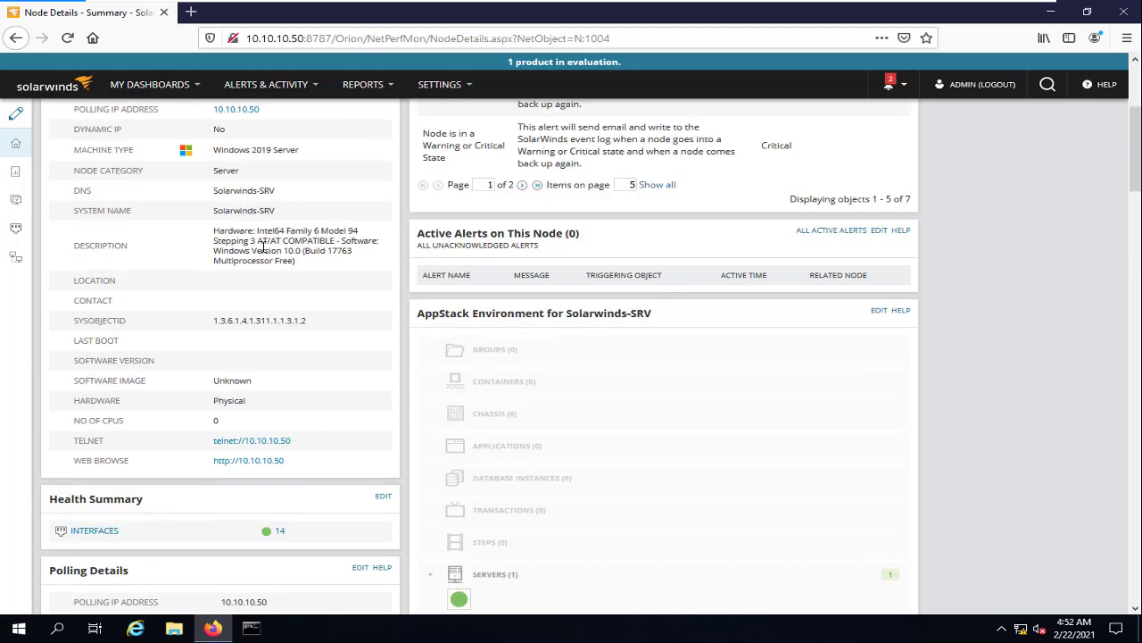
{"action": "mouse_move", "coordinate": [155, 96]}
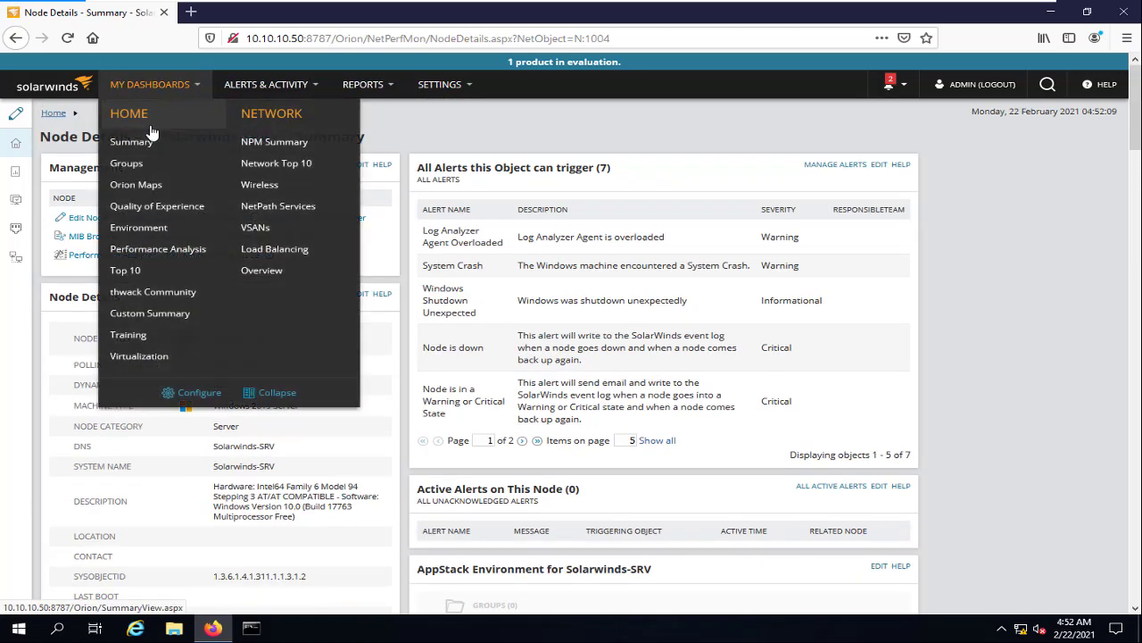
{"action": "left_click", "coordinate": [128, 141]}
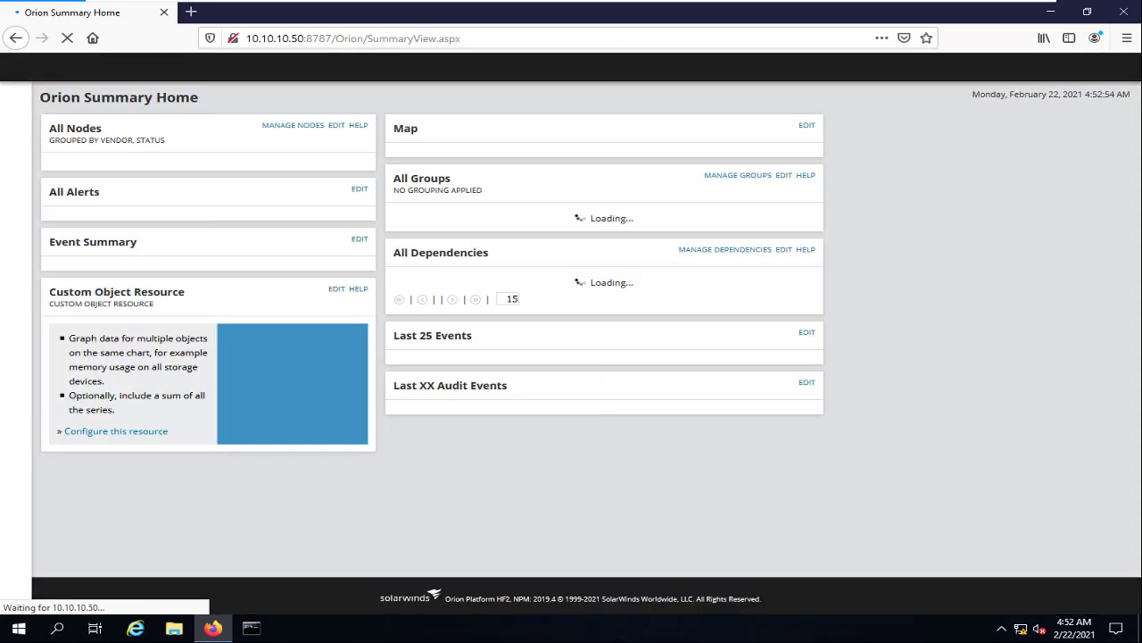